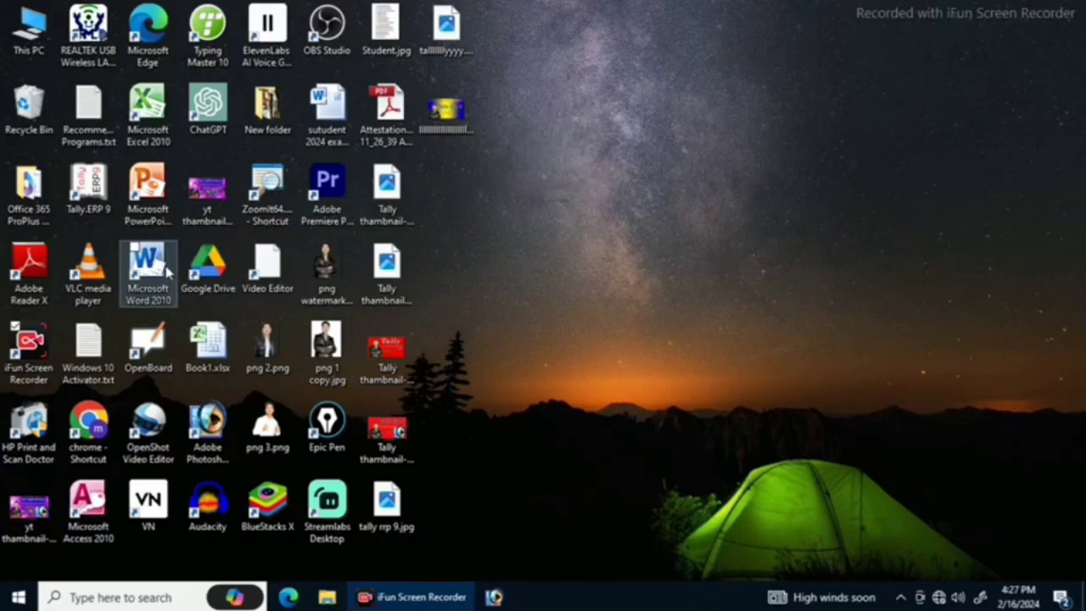
# Step: Launch Word 2010 with a blank document and close the Activation Wizard
pyautogui.doubleClick(161, 272)
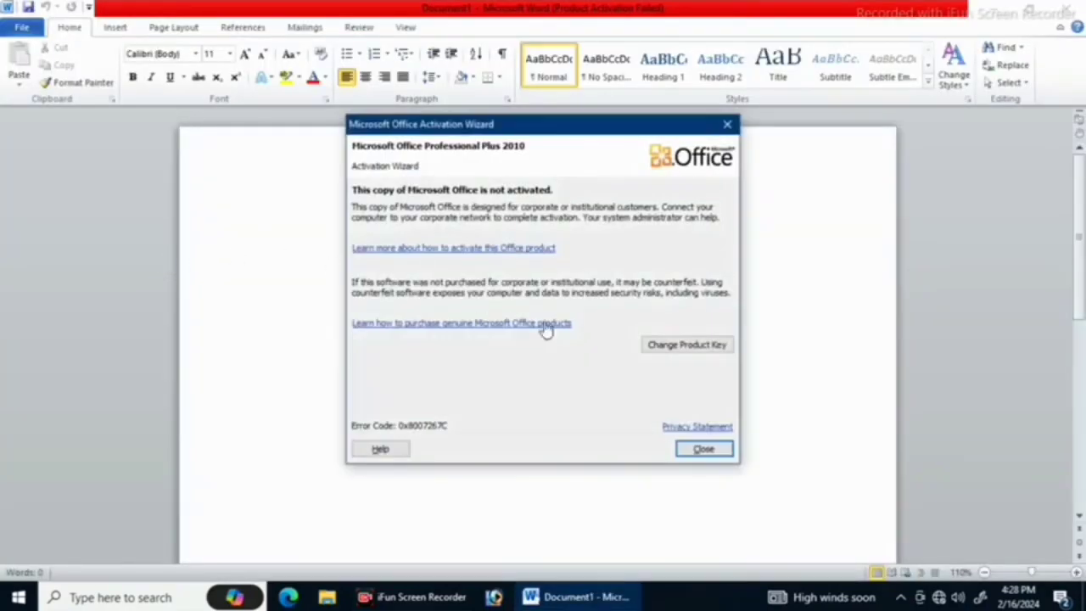
pyautogui.click(704, 450)
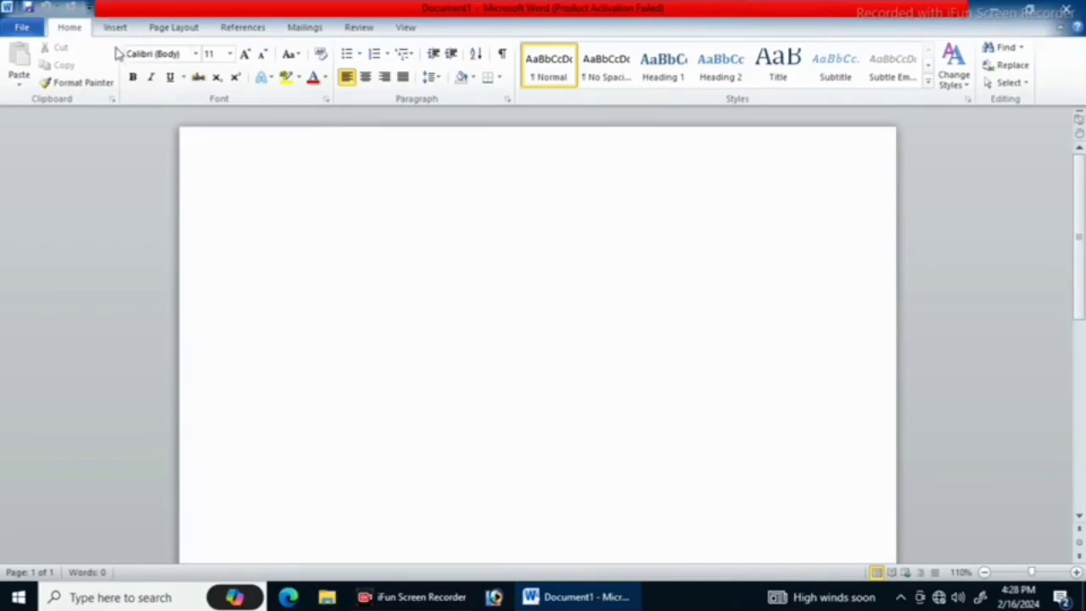
# Step: Look through the ribbon tabs, then show the Insert Table size grid
pyautogui.click(131, 30)
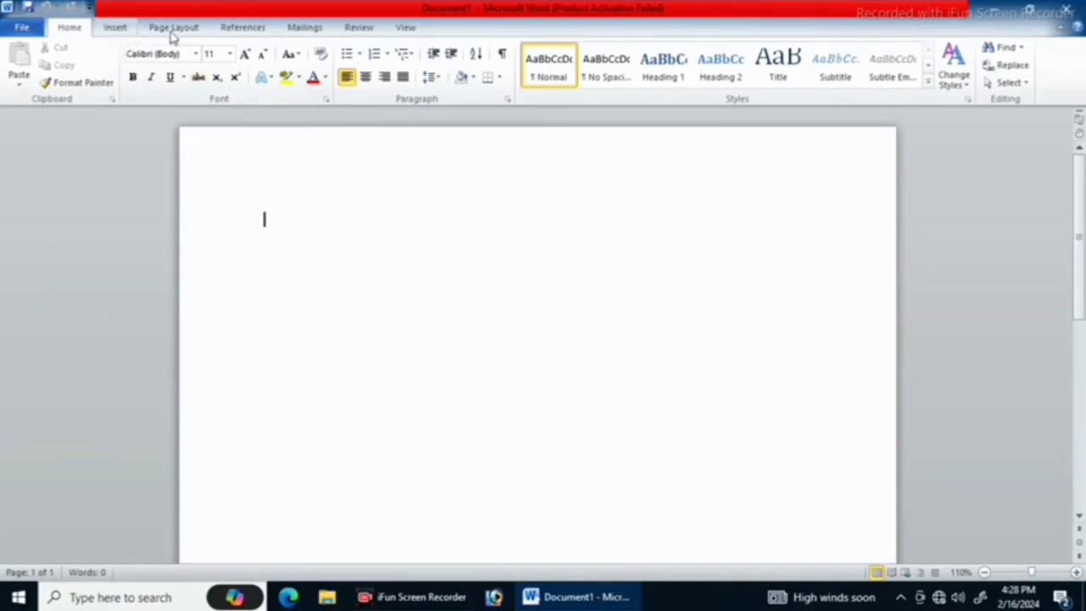
pyautogui.click(174, 30)
pyautogui.click(228, 28)
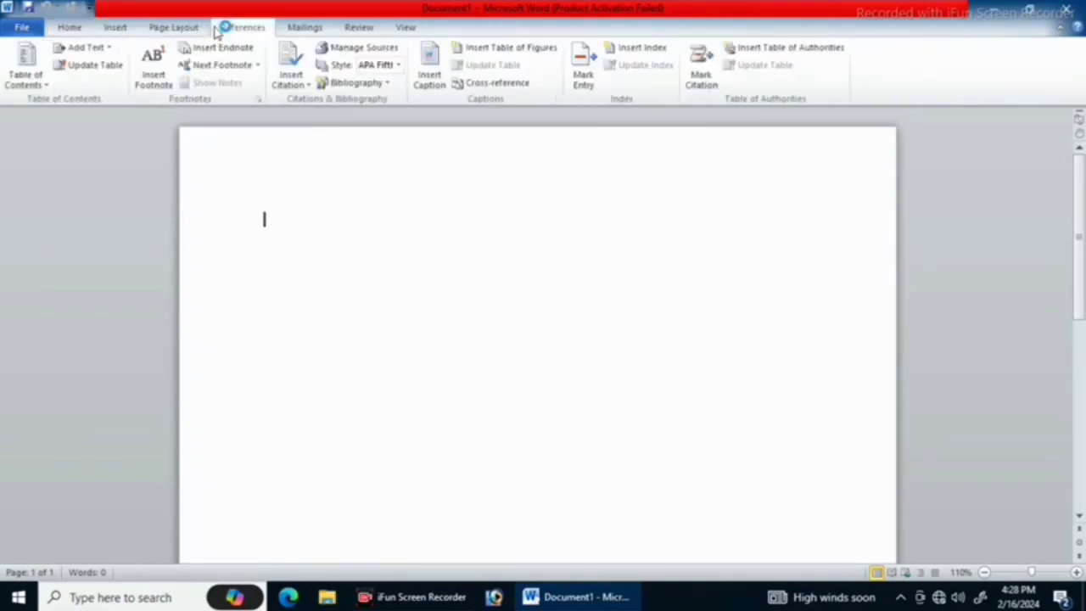
pyautogui.click(284, 29)
pyautogui.click(357, 29)
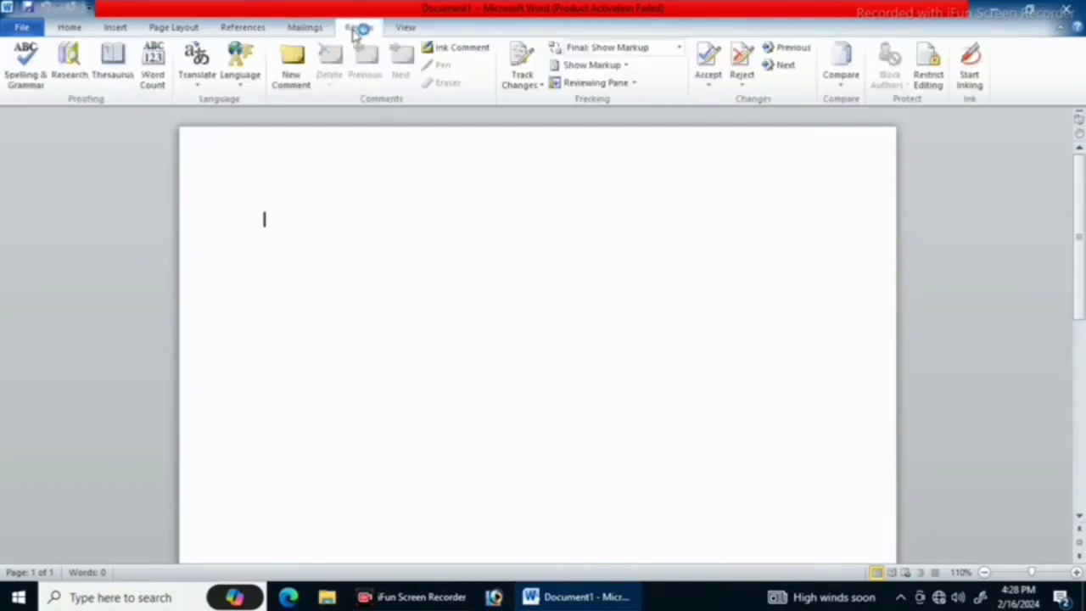
pyautogui.click(404, 27)
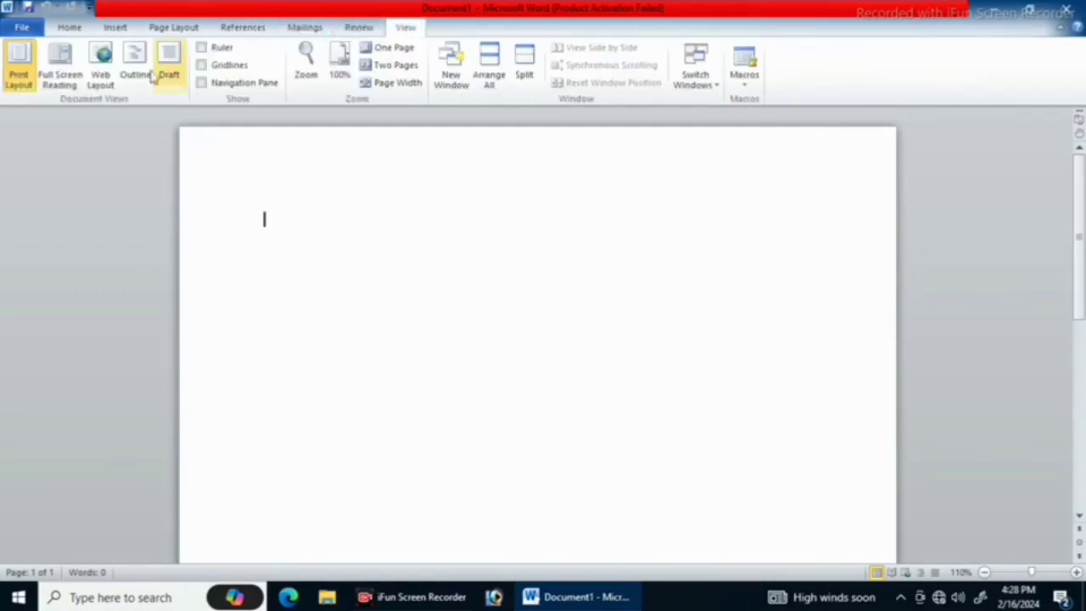
pyautogui.click(116, 28)
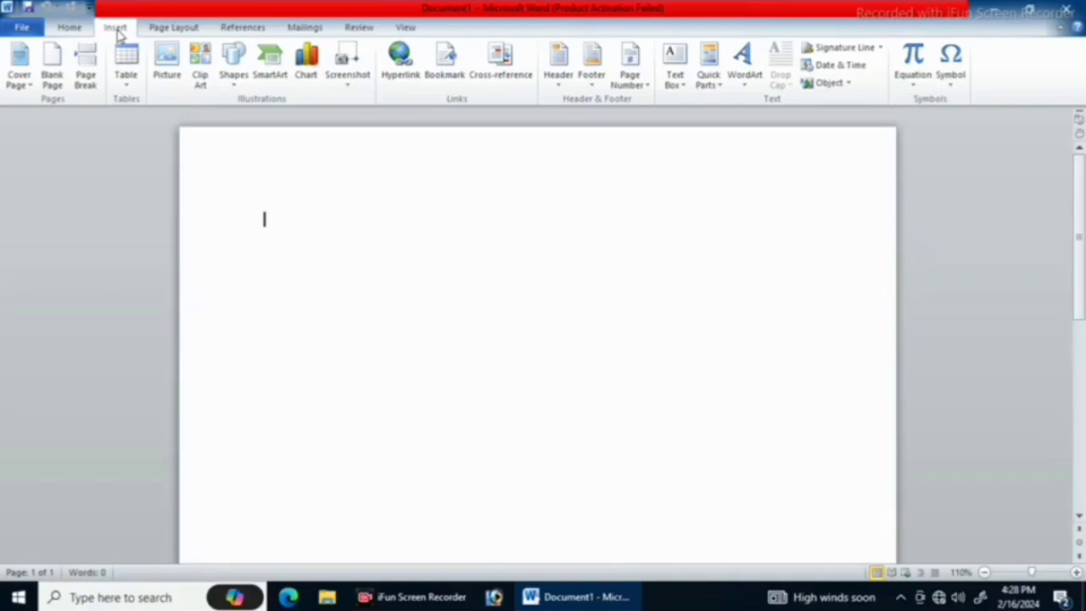
pyautogui.click(123, 78)
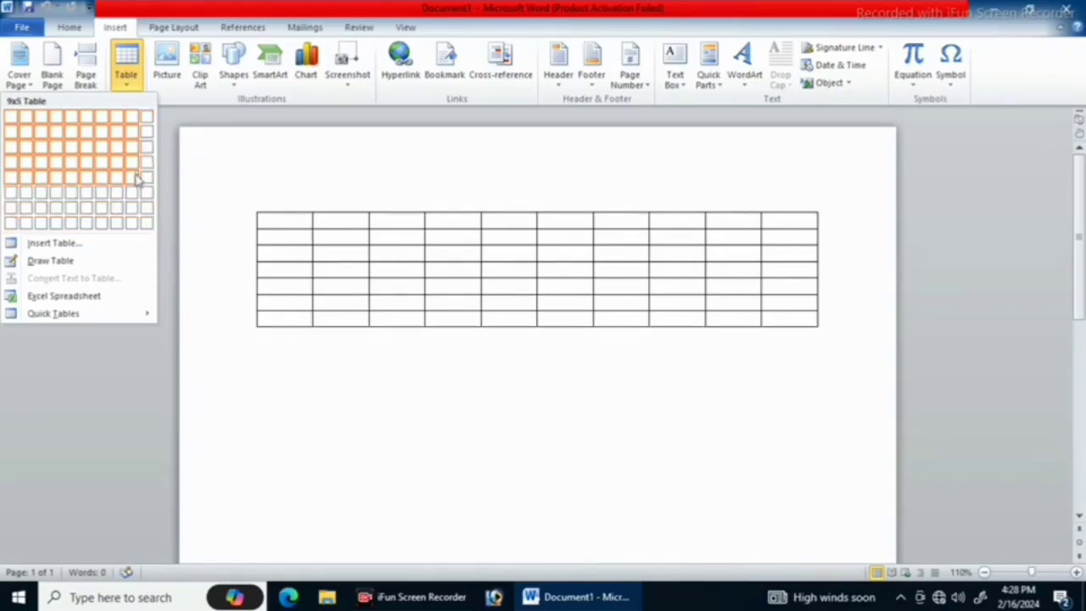
pyautogui.click(123, 114)
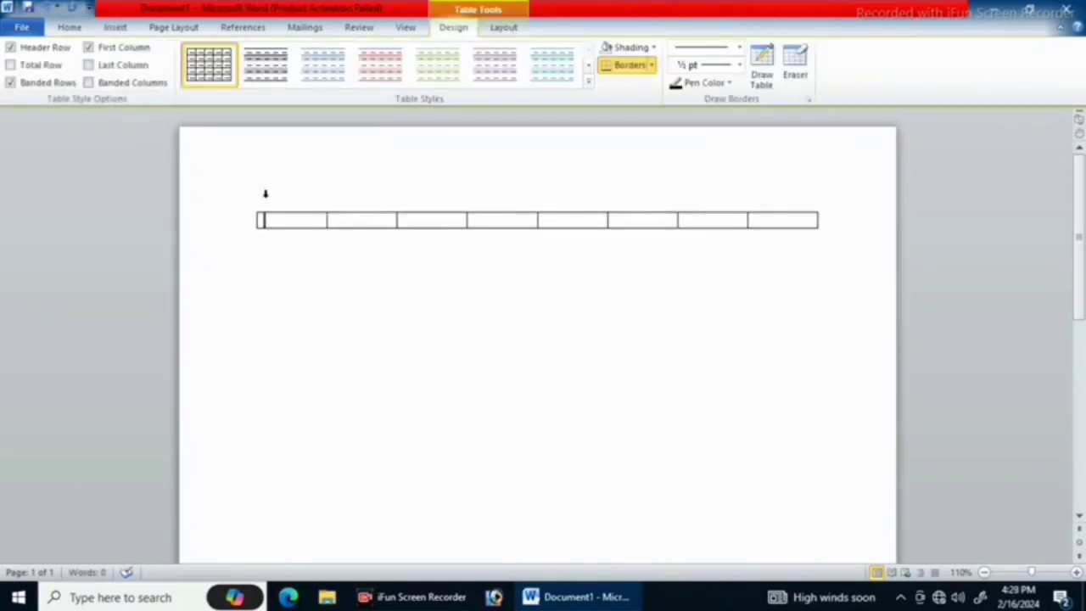
pyautogui.hotkey('ctrl', 'z')
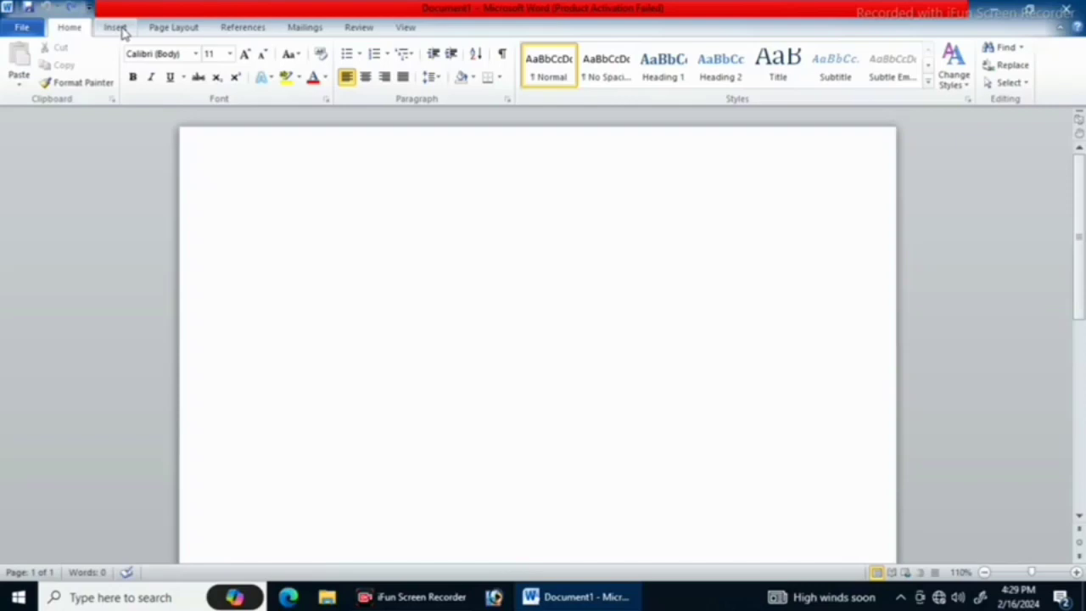
pyautogui.click(116, 27)
pyautogui.click(136, 77)
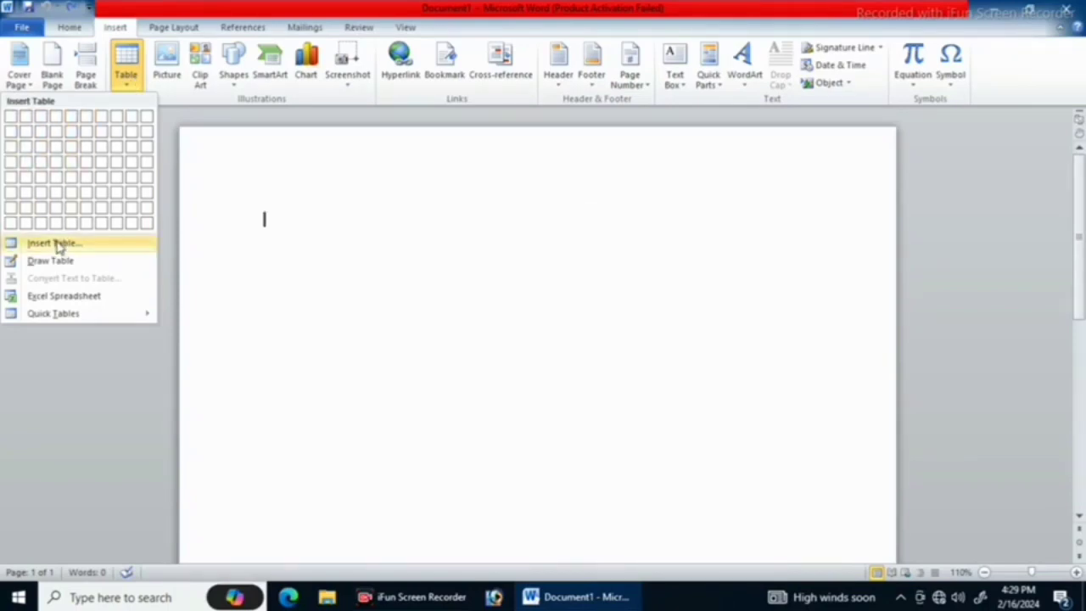
# Step: Insert a 6-column, 2-row table through the Insert Table dialog
pyautogui.click(56, 244)
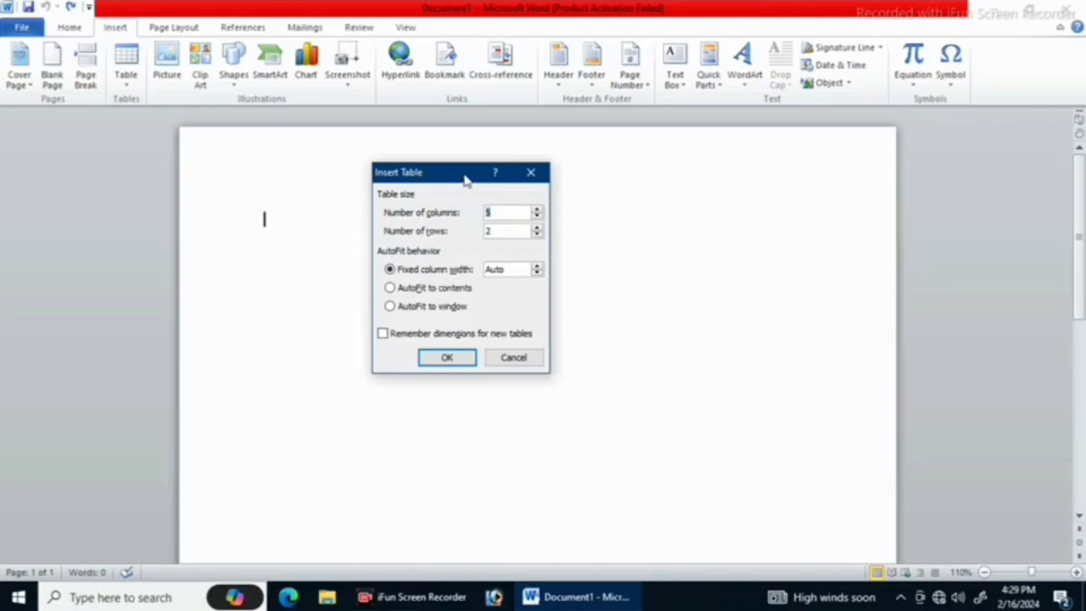
pyautogui.moveTo(463, 177)
pyautogui.mouseDown()
pyautogui.moveTo(284, 181)
pyautogui.moveTo(321, 214)
pyautogui.mouseUp()
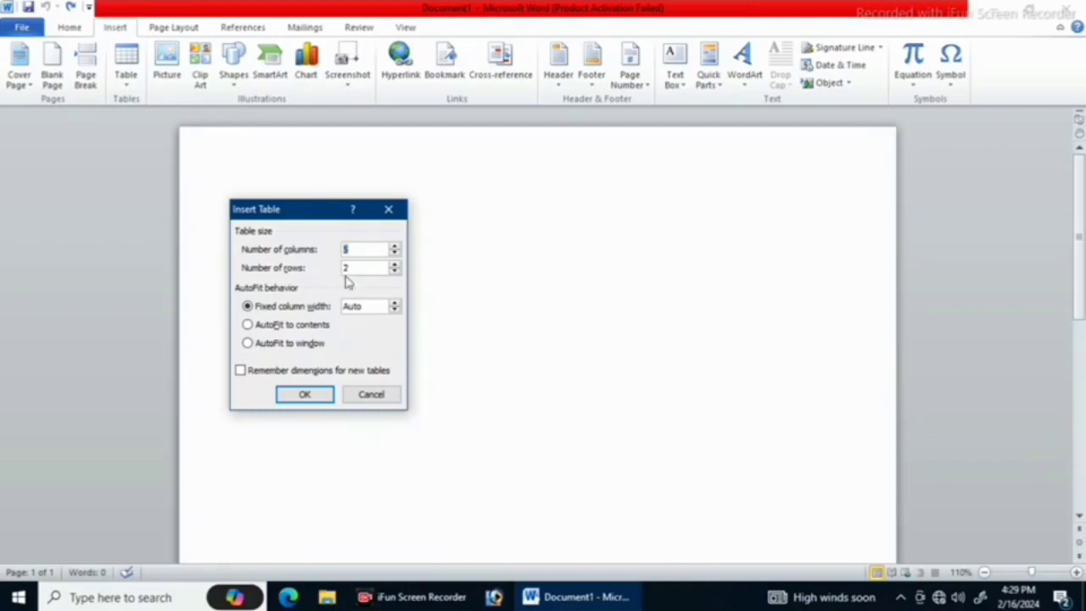
pyautogui.click(364, 246)
pyautogui.press('BackSpace')
pyautogui.write('6')
pyautogui.click(362, 268)
pyautogui.click(289, 395)
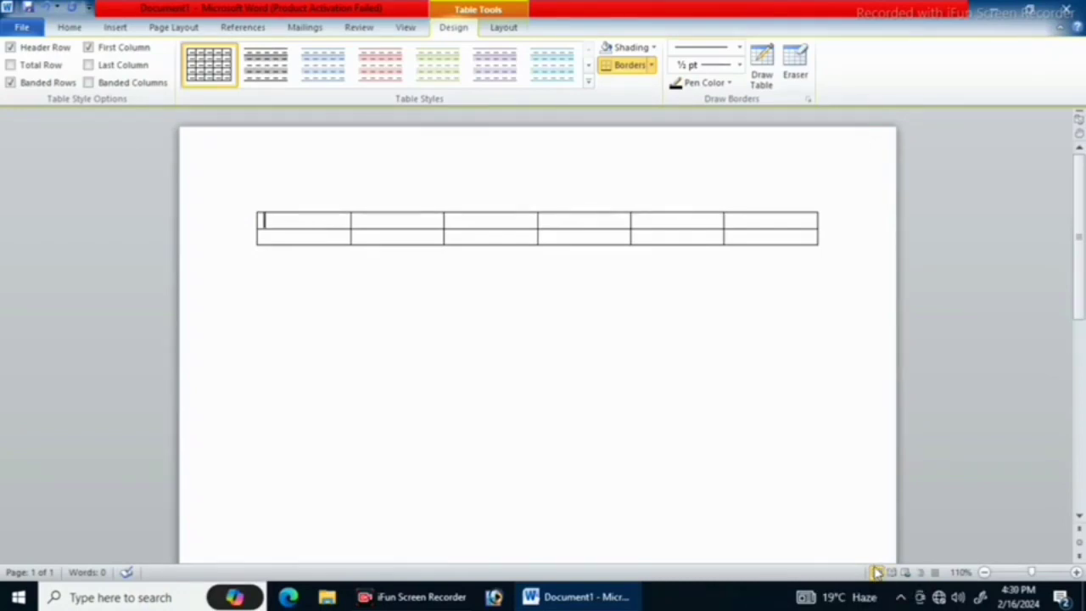
# Step: Type the header row: Sn, Name, Eng, math, Sci, S scin
pyautogui.write('S')
pyautogui.write('n')
pyautogui.press('Tab')
pyautogui.press('Tab')
pyautogui.press('Tab')
pyautogui.press('Tab')
pyautogui.hotkey('shift', 'Tab')
pyautogui.write('Name')
pyautogui.press('Tab')
pyautogui.write('Eng')
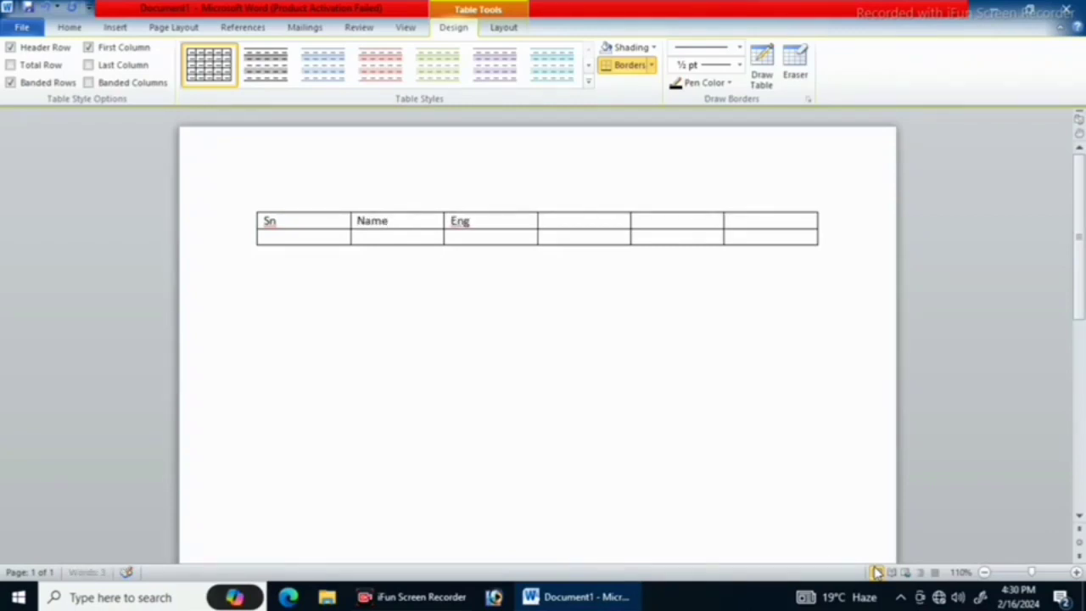
pyautogui.press('Tab')
pyautogui.write('math')
pyautogui.write('Sci')
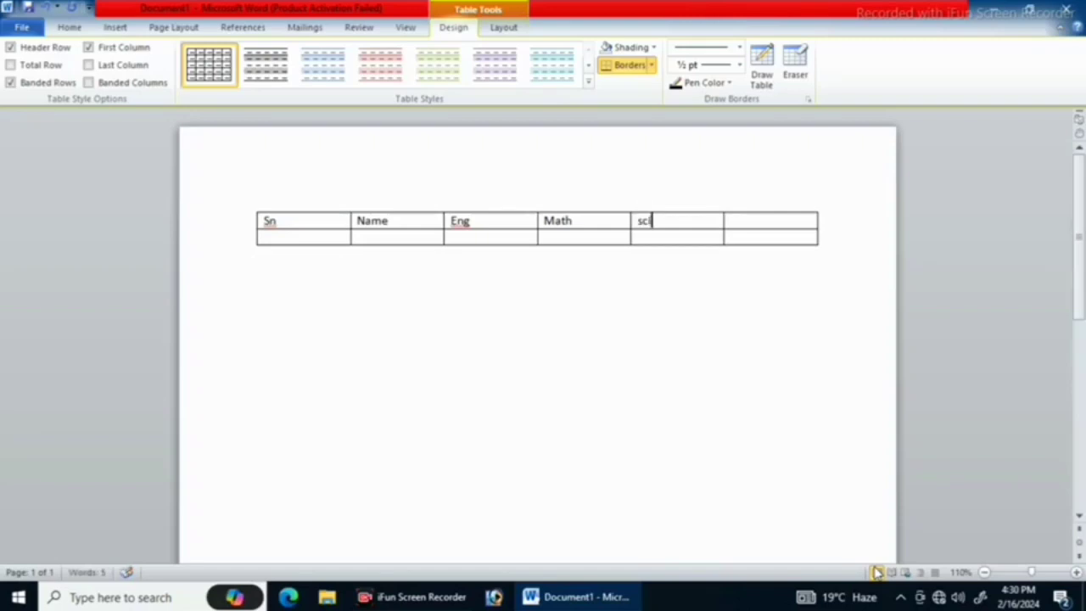
pyautogui.press('Tab')
pyautogui.write('t')
pyautogui.press('BackSpace')
pyautogui.write('s')
pyautogui.write(' scin')
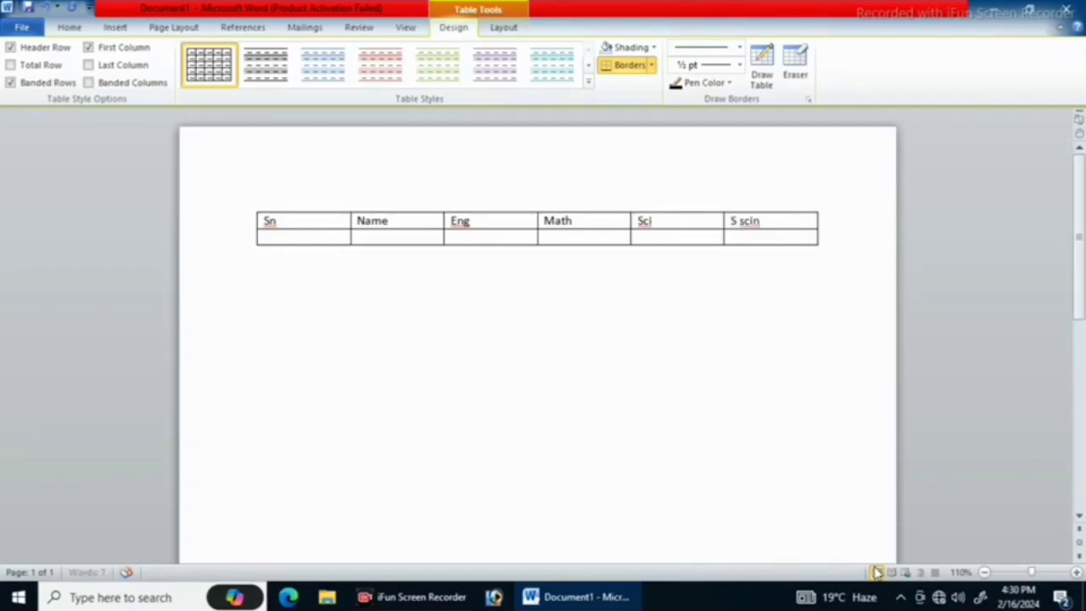
# Step: Fill row 2 with student 1's name and marks 55, 65, 66, 55
pyautogui.press('Tab')
pyautogui.write('1')
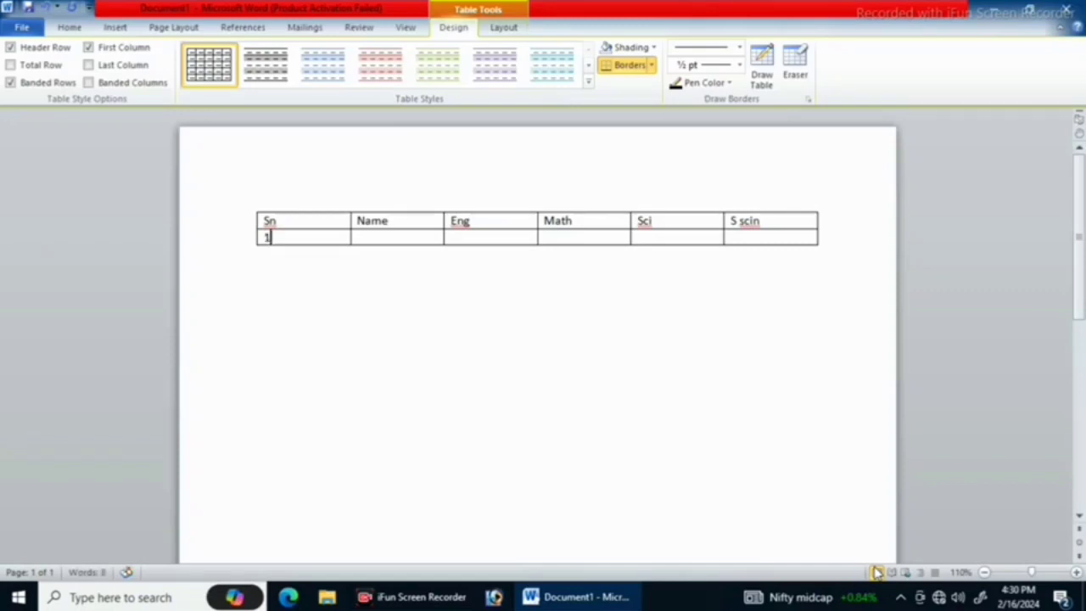
pyautogui.press('Tab')
pyautogui.write('navin')
pyautogui.press('Tab')
pyautogui.write('55')
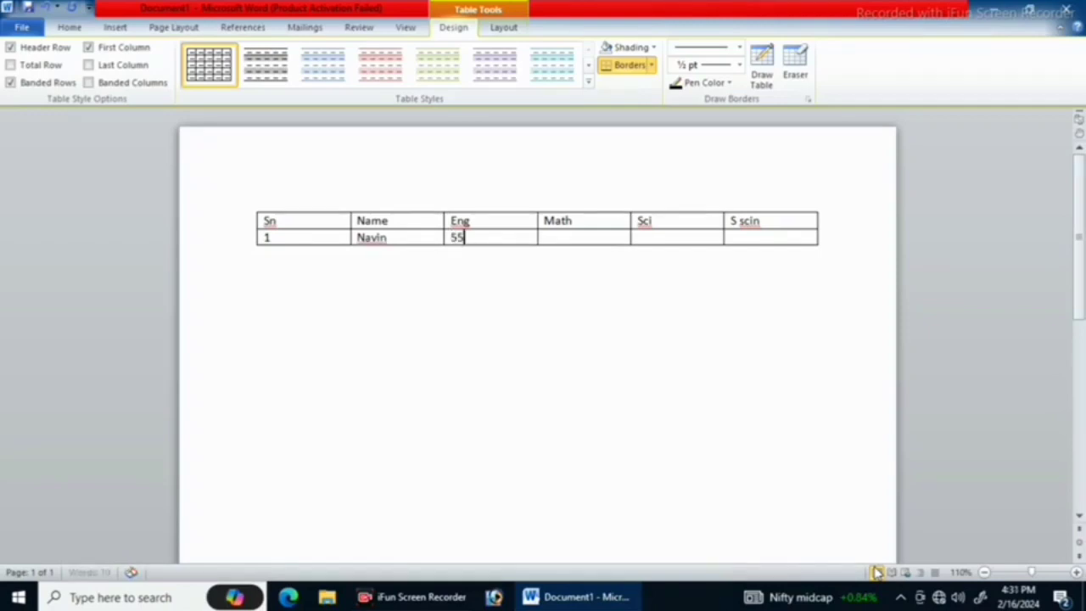
pyautogui.press('Tab')
pyautogui.write('65')
pyautogui.press('Tab')
pyautogui.write('66')
pyautogui.press('Tab')
pyautogui.write('55')
# Step: Add three more empty rows to the bottom of the table
pyautogui.press('Tab')
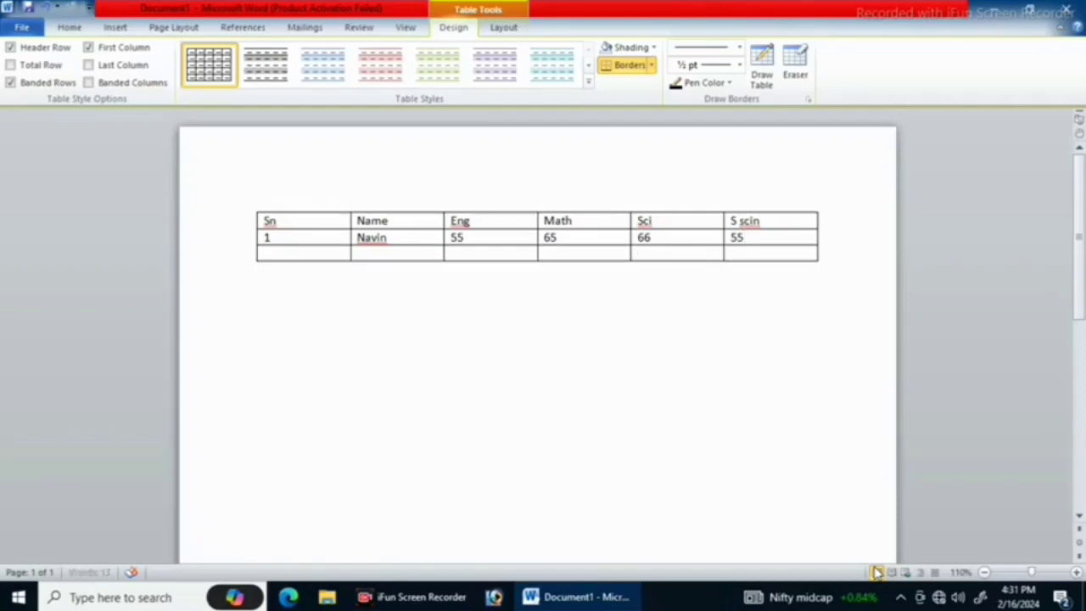
pyautogui.press('Tab')
pyautogui.press('Tab')
pyautogui.press('Tab')
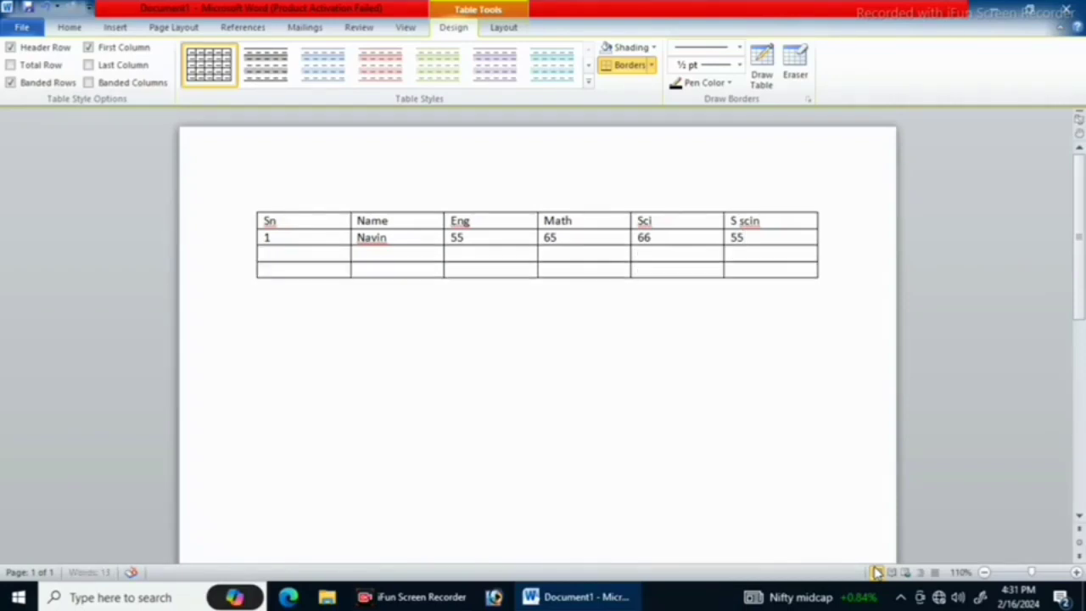
pyautogui.press('Tab')
pyautogui.press('Tab')
pyautogui.press('Tab')
pyautogui.press('Tab')
pyautogui.press('Tab')
pyautogui.press('Tab')
pyautogui.press('Tab')
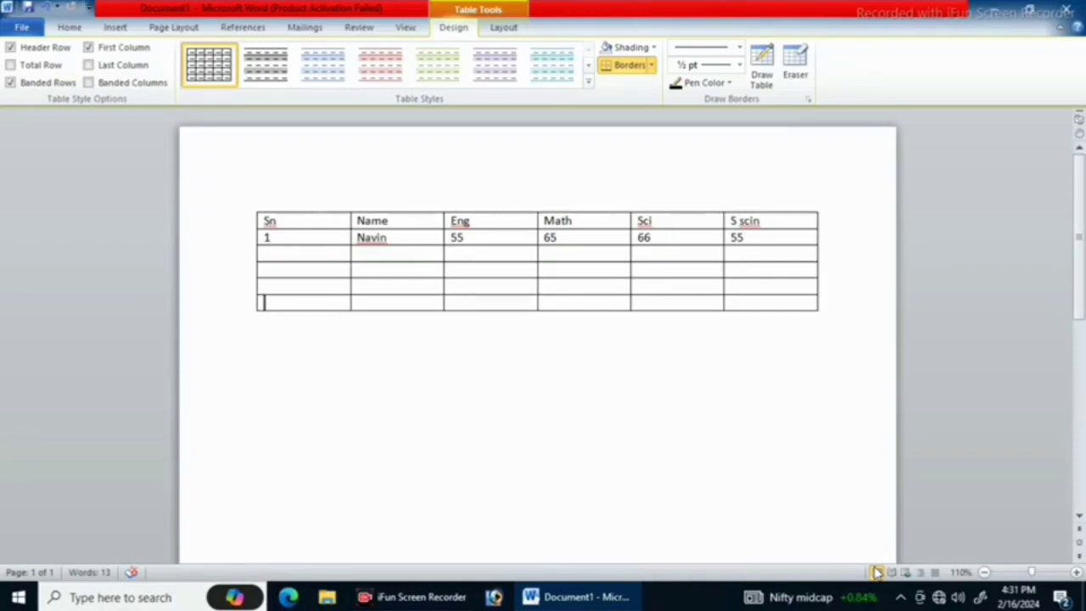
# Step: Enter student 2's name with marks 55 and 99, and number the next row 3
pyautogui.click(638, 286)
pyautogui.press('Left')
pyautogui.press('Left')
pyautogui.press('Left')
pyautogui.press('Left')
pyautogui.press('Left')
pyautogui.press('Left')
pyautogui.write('2')
pyautogui.press('Tab')
pyautogui.write('muke')
pyautogui.press('Tab')
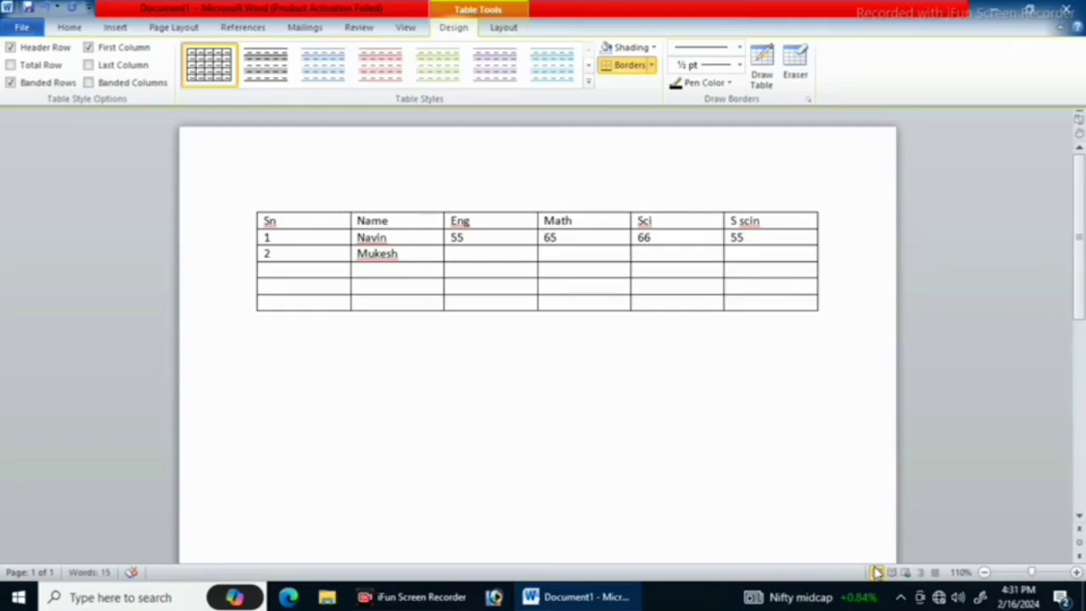
pyautogui.write('55')
pyautogui.write('66')
pyautogui.press('Tab')
pyautogui.write('99')
pyautogui.press('Tab')
pyautogui.write('55')
pyautogui.press('Tab')
pyautogui.write('3')
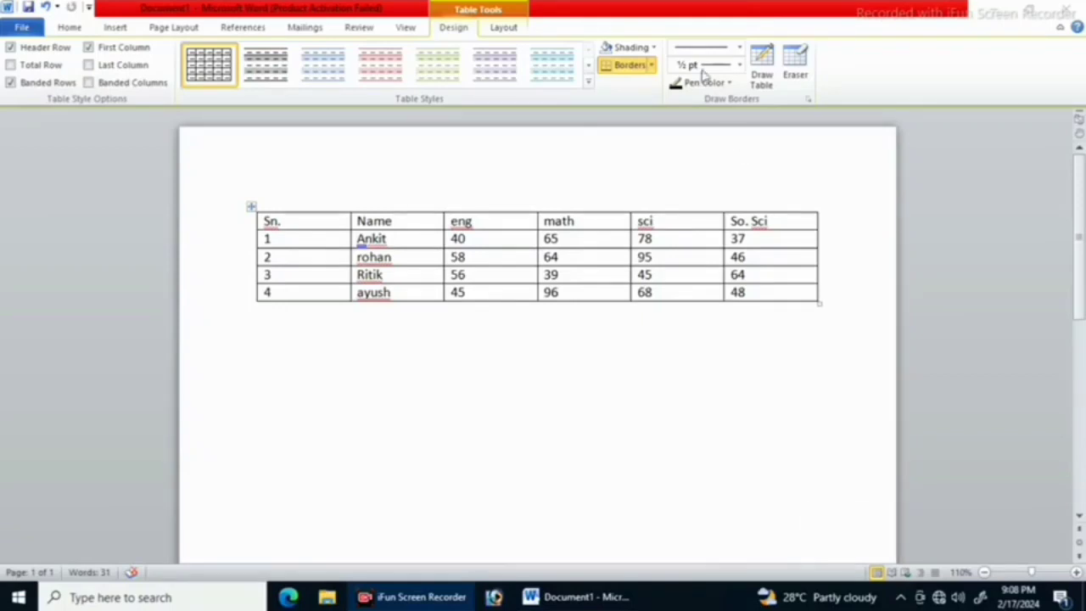
# Step: Expand the full Table Styles gallery on the Table Tools Design tab
pyautogui.click(500, 28)
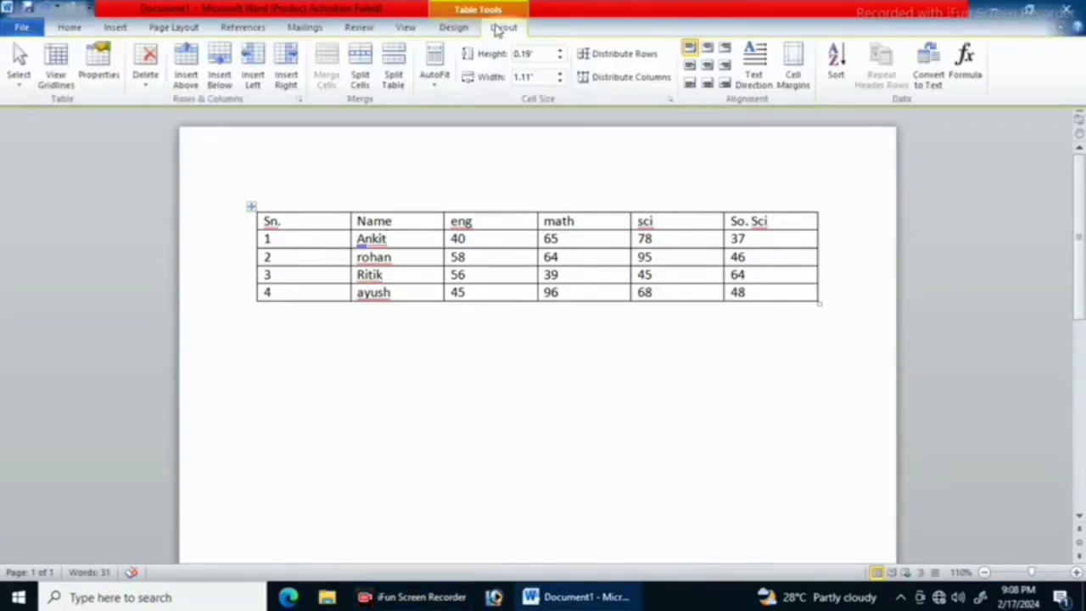
pyautogui.click(453, 28)
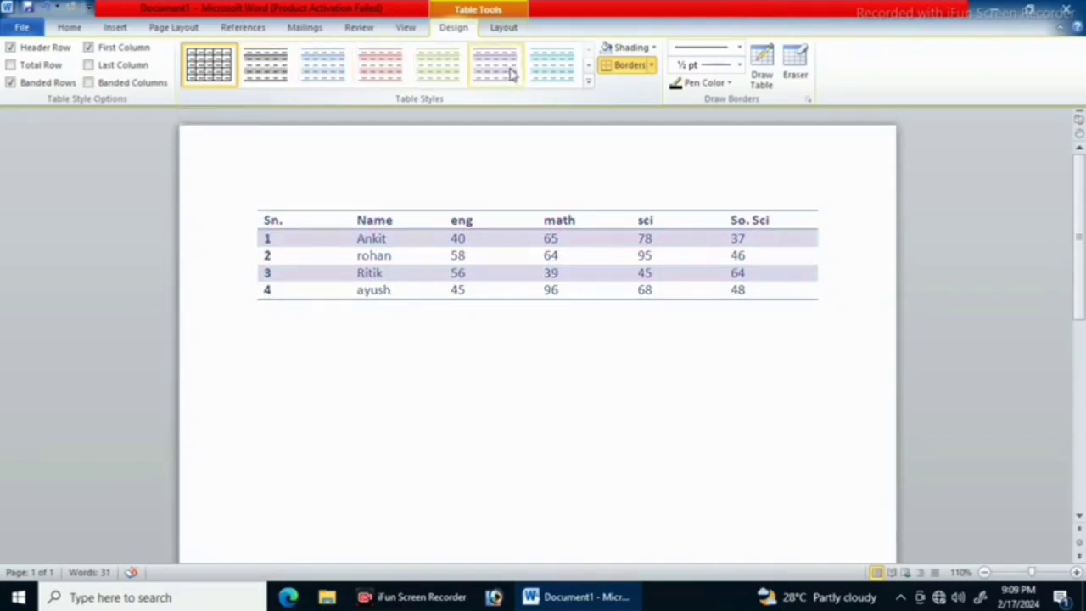
pyautogui.click(588, 81)
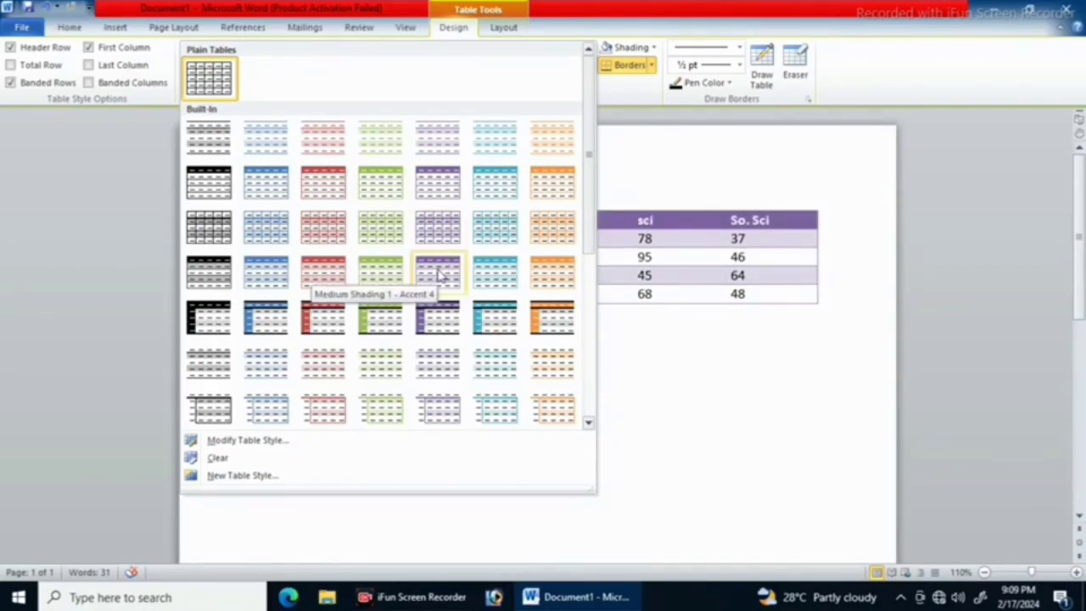
pyautogui.click(276, 441)
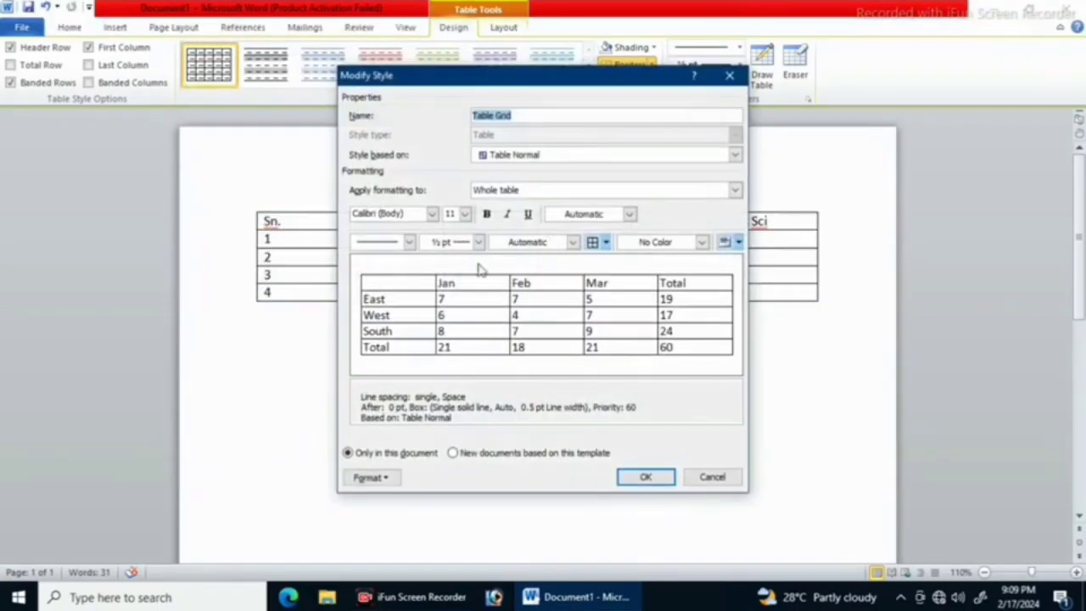
pyautogui.click(729, 76)
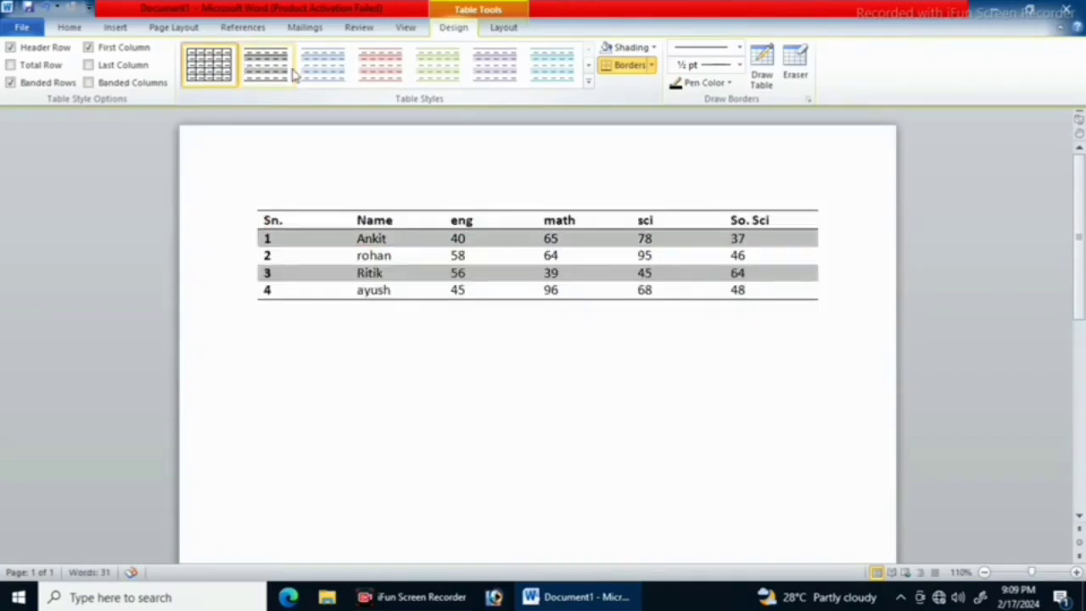
pyautogui.click(291, 72)
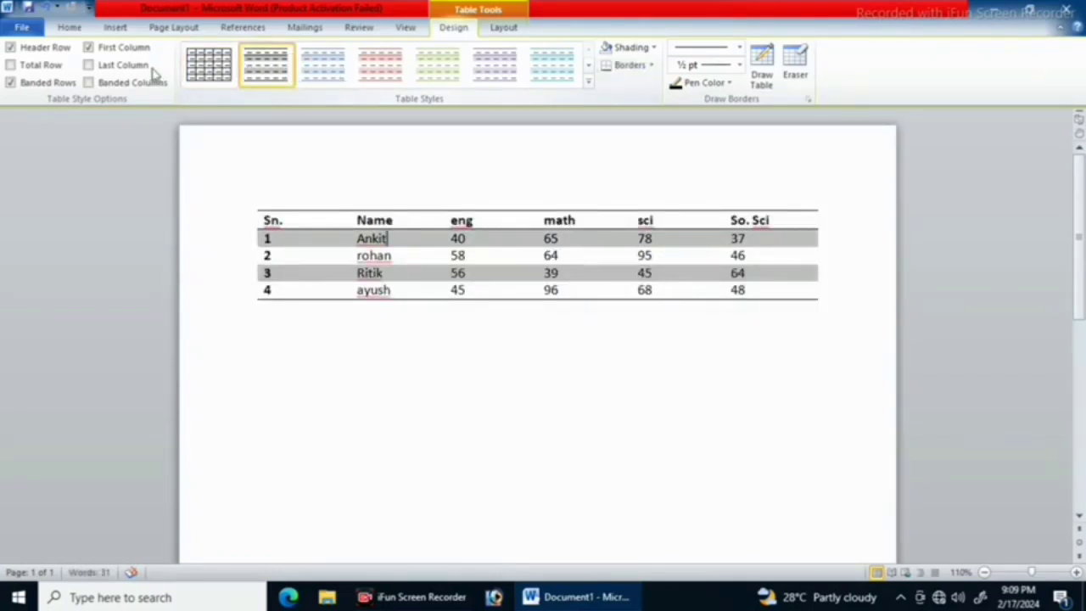
pyautogui.click(124, 49)
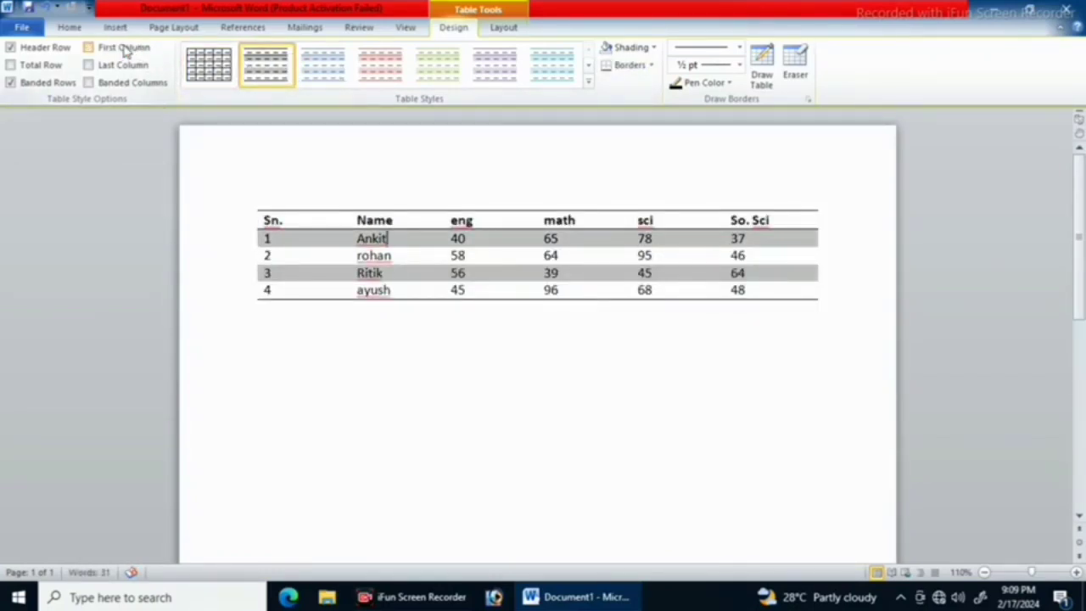
pyautogui.click(124, 47)
pyautogui.click(125, 68)
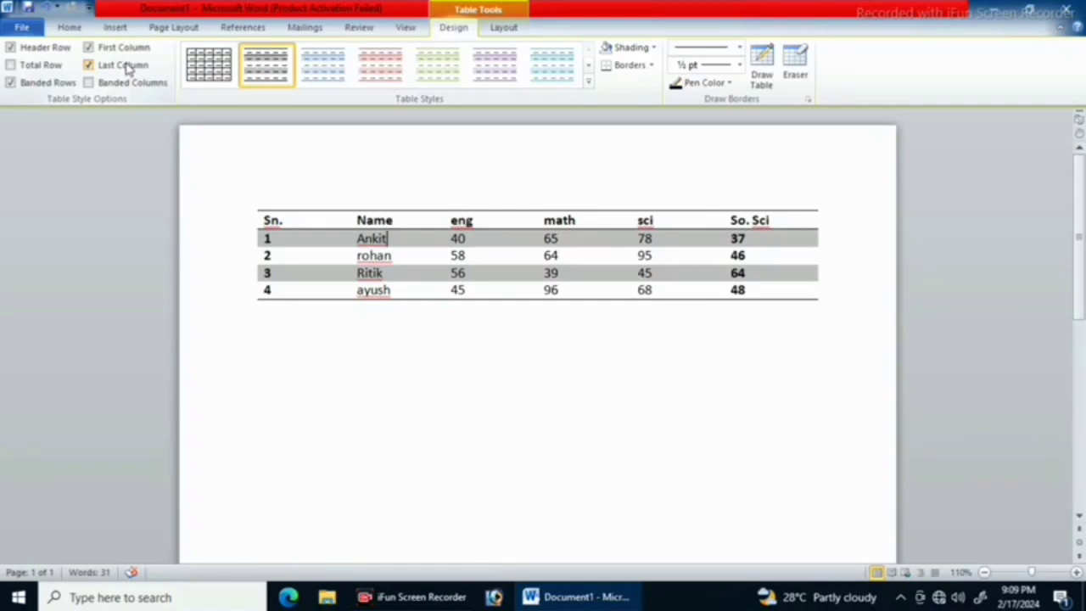
pyautogui.click(126, 66)
pyautogui.click(29, 68)
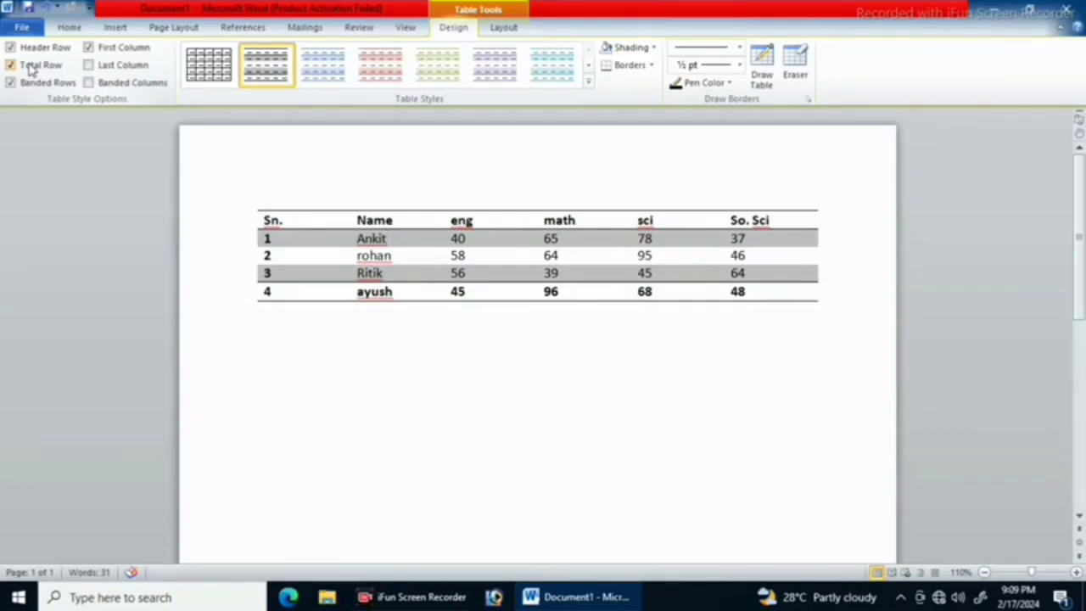
pyautogui.click(31, 68)
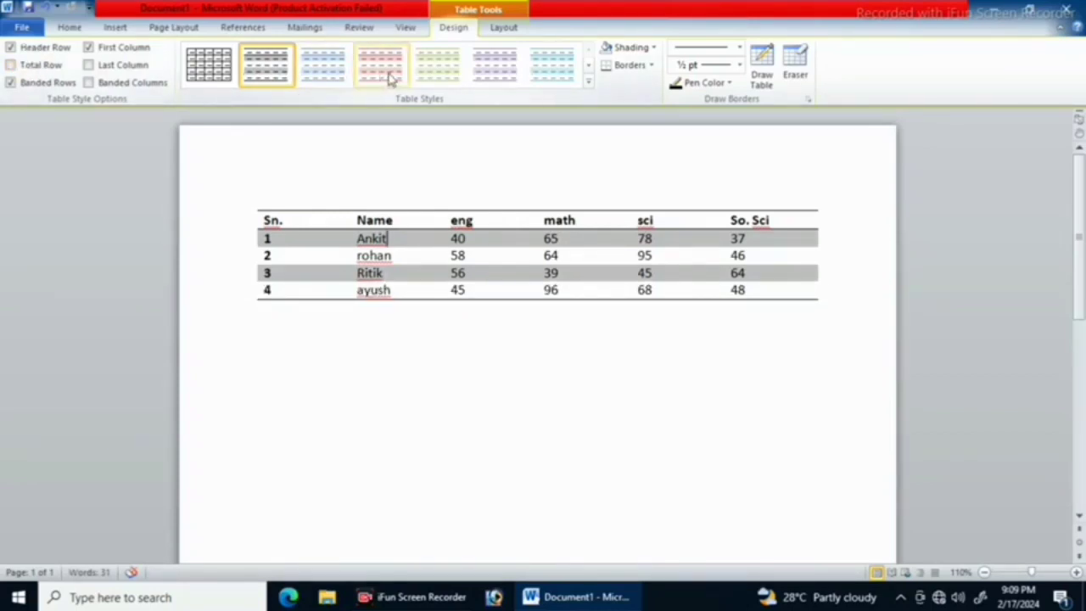
pyautogui.click(209, 64)
pyautogui.click(527, 260)
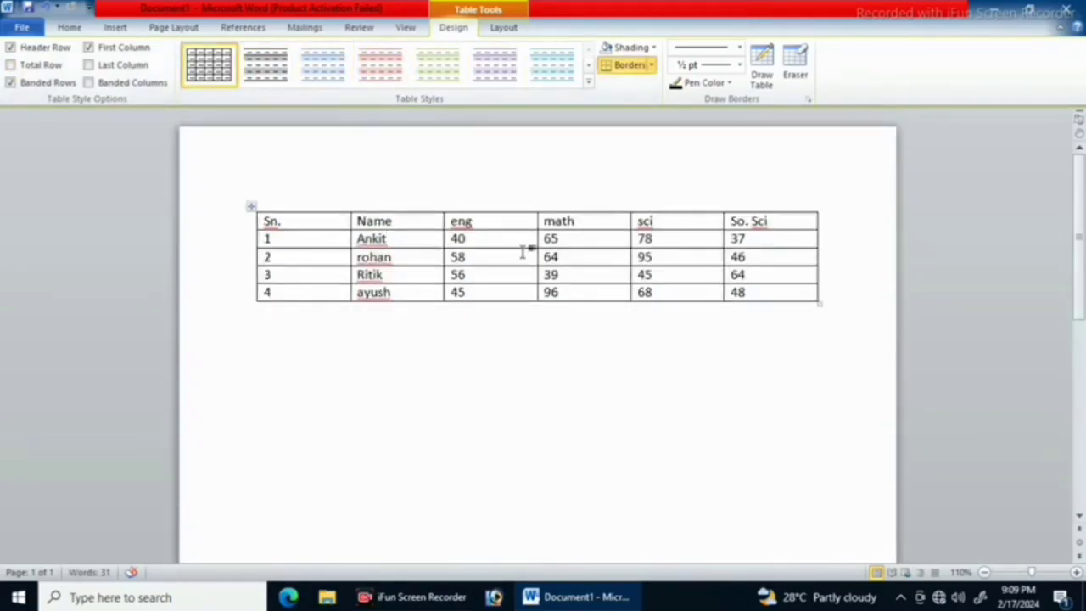
pyautogui.click(652, 66)
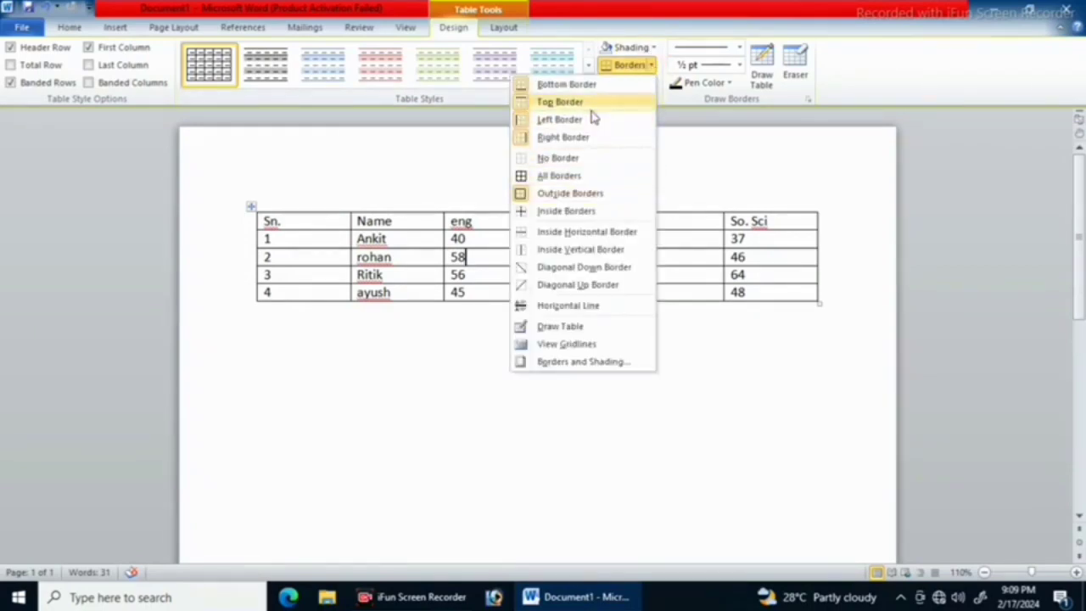
pyautogui.click(573, 176)
pyautogui.click(448, 273)
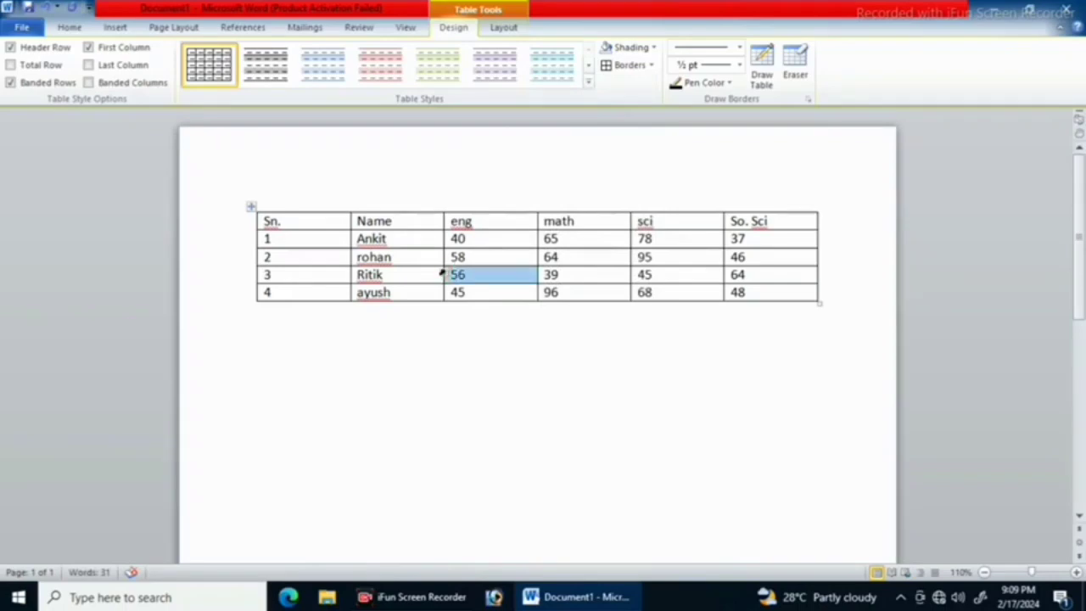
pyautogui.click(308, 278)
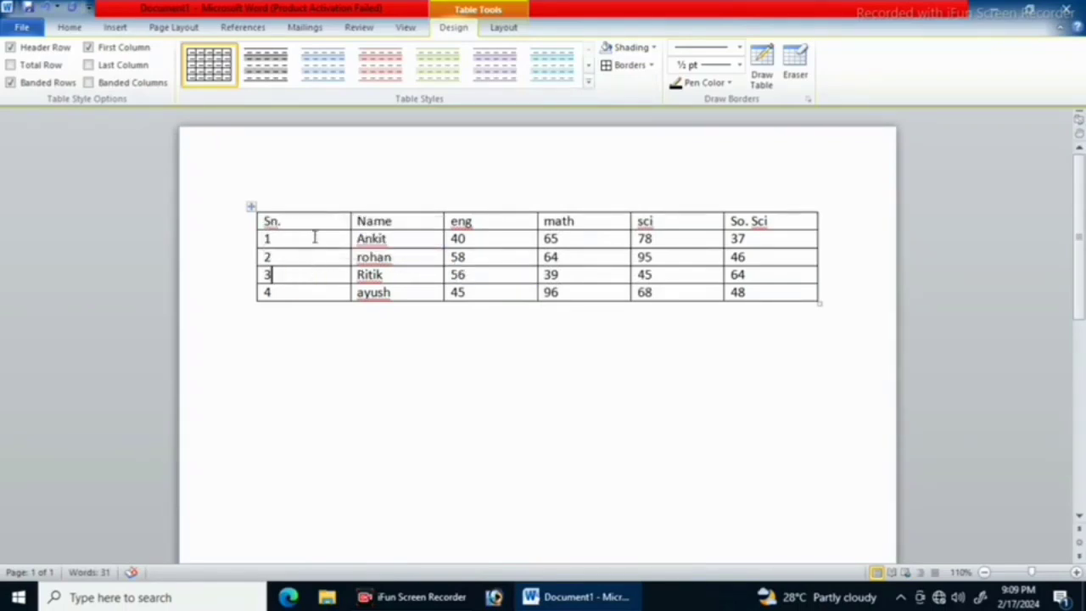
pyautogui.click(314, 236)
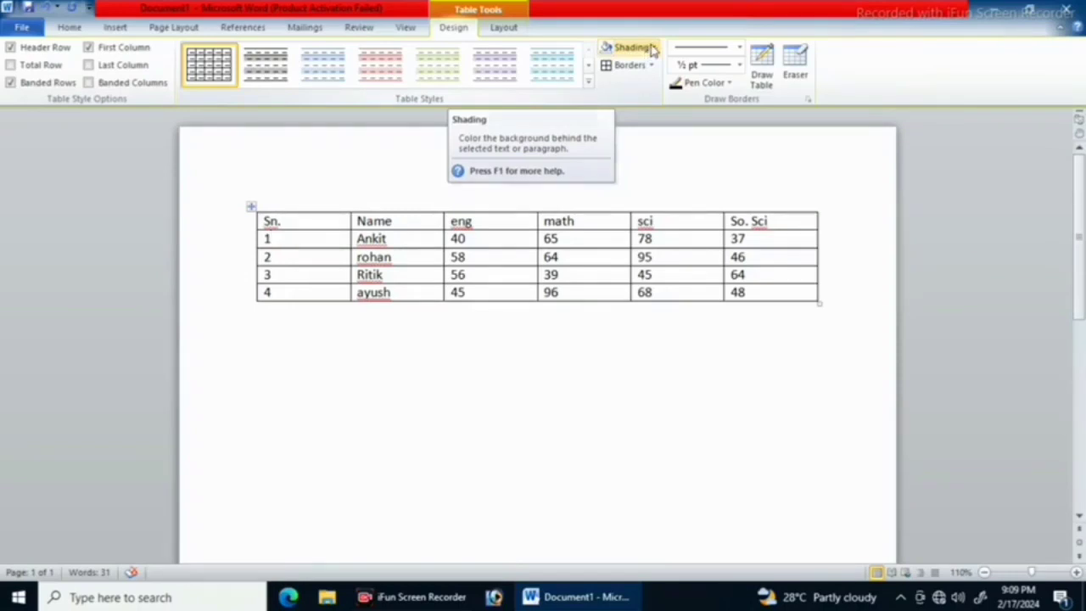
pyautogui.click(653, 49)
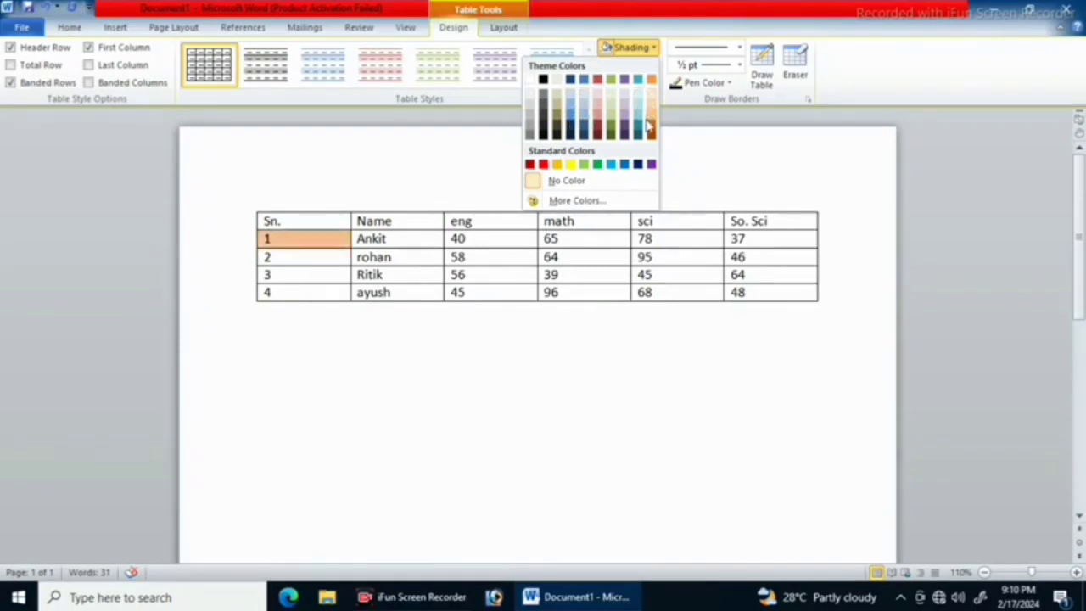
pyautogui.click(594, 202)
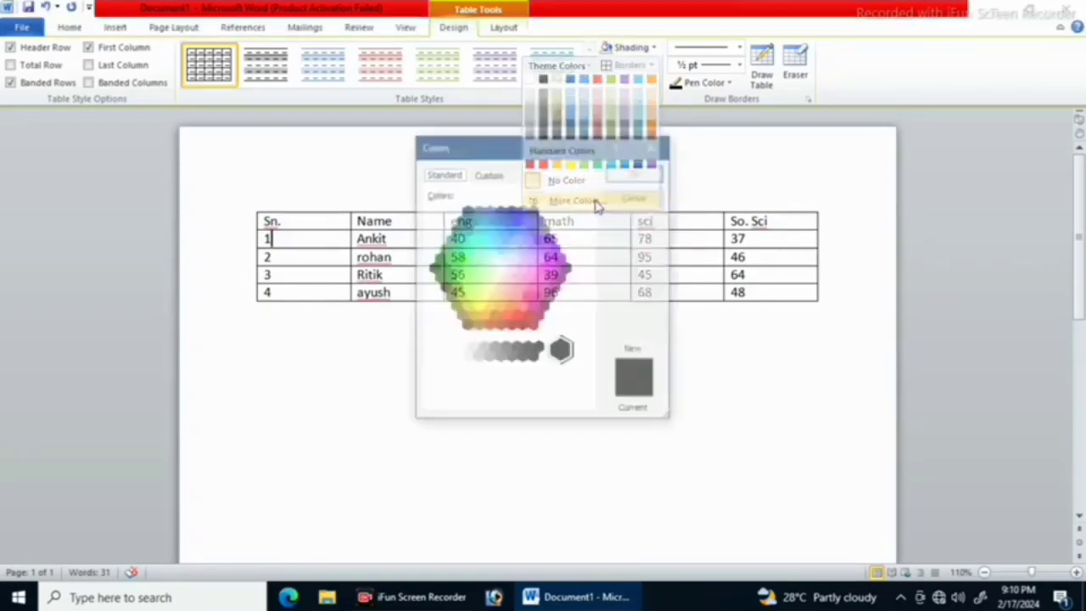
pyautogui.click(480, 268)
pyautogui.click(495, 240)
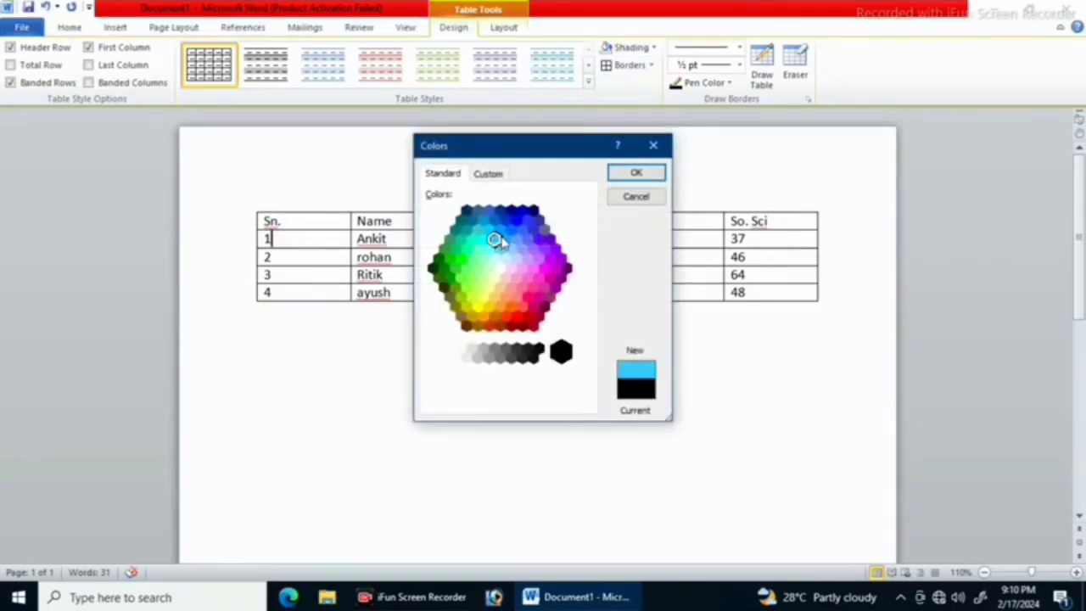
pyautogui.click(502, 231)
pyautogui.click(522, 230)
pyautogui.click(497, 246)
pyautogui.click(484, 239)
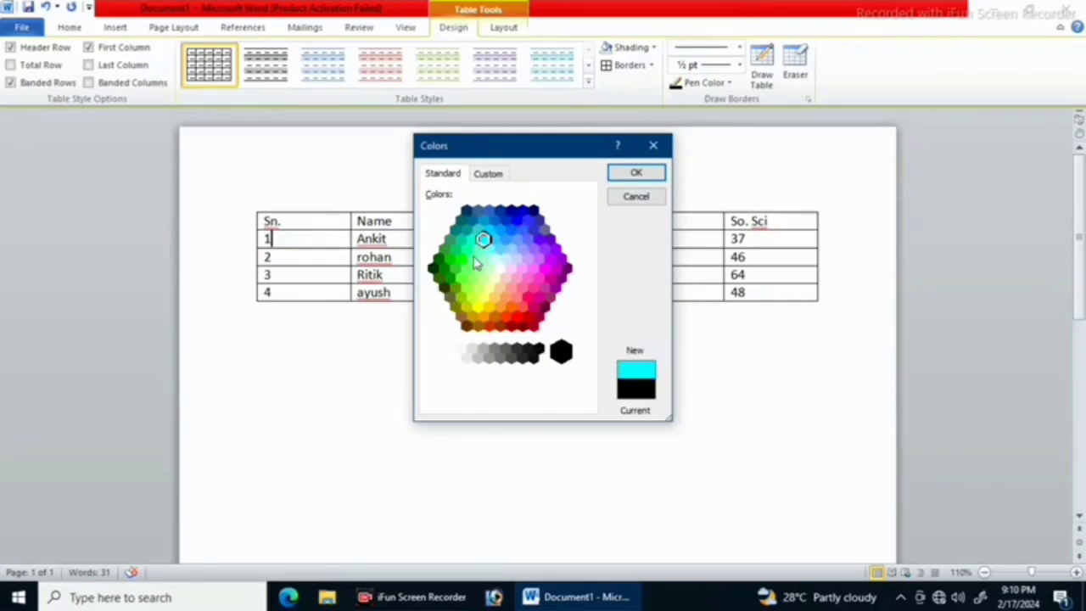
pyautogui.click(473, 259)
pyautogui.click(636, 173)
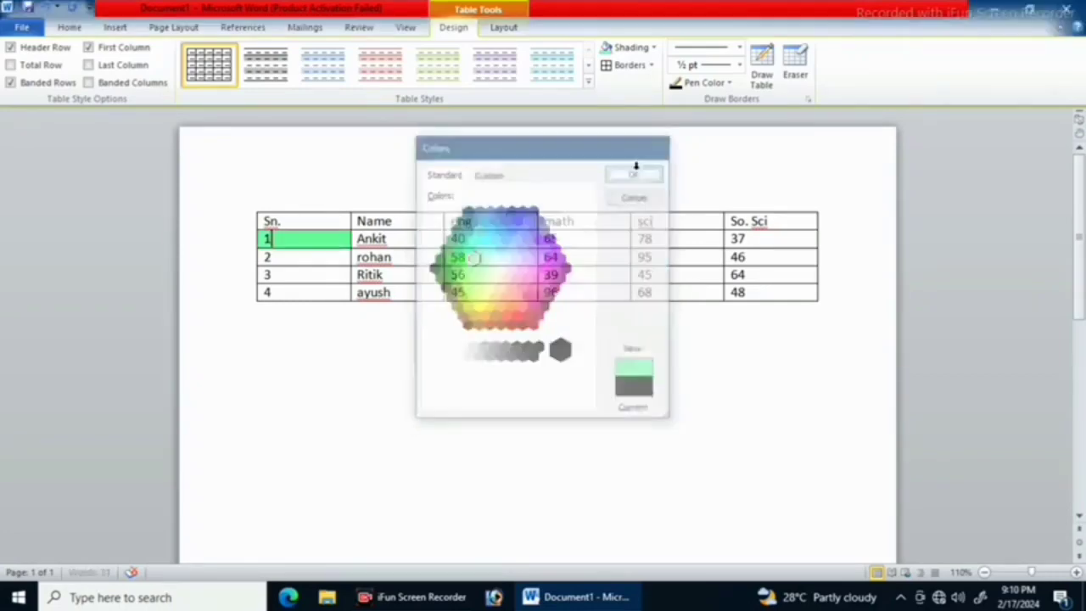
pyautogui.click(651, 48)
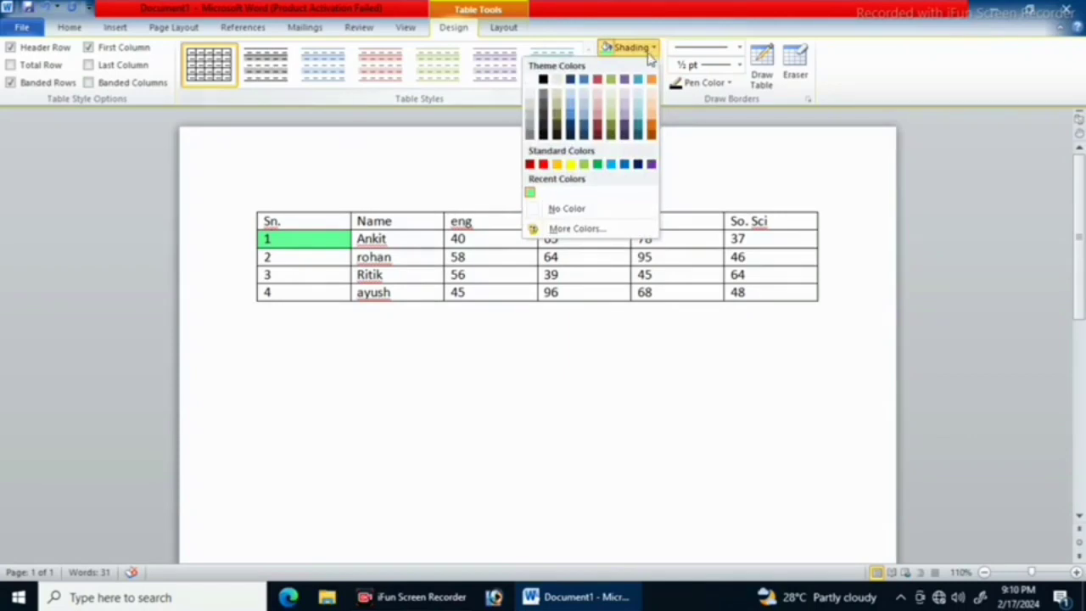
pyautogui.click(560, 208)
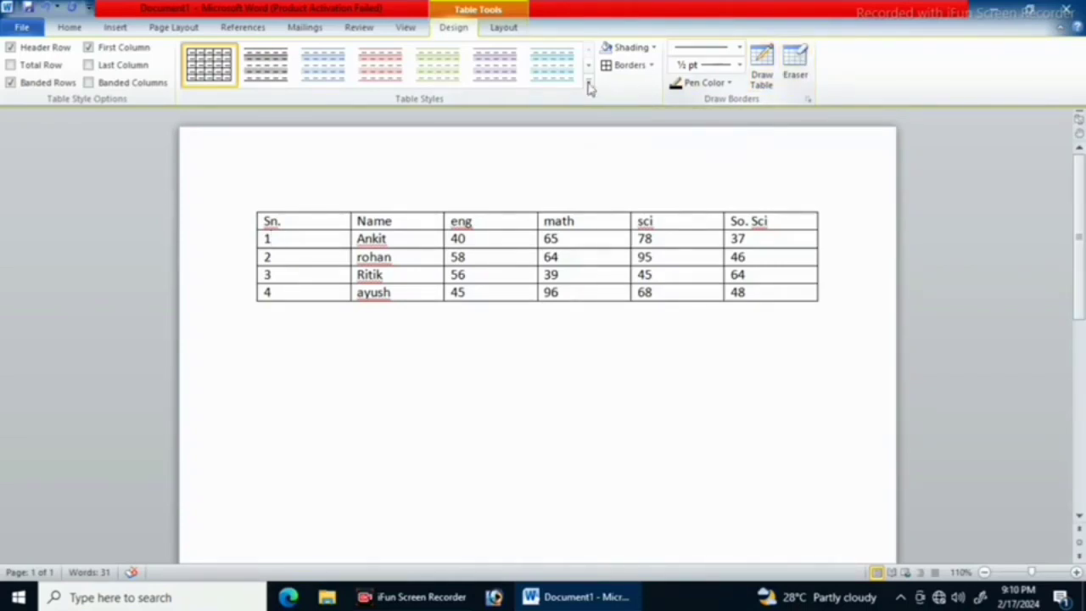
pyautogui.click(117, 28)
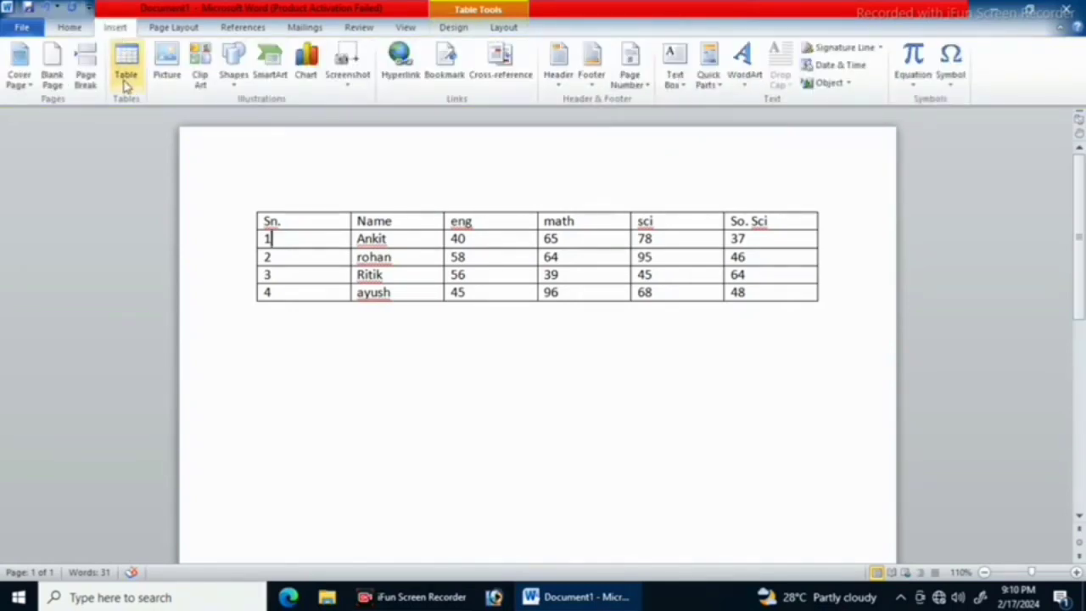
pyautogui.click(125, 68)
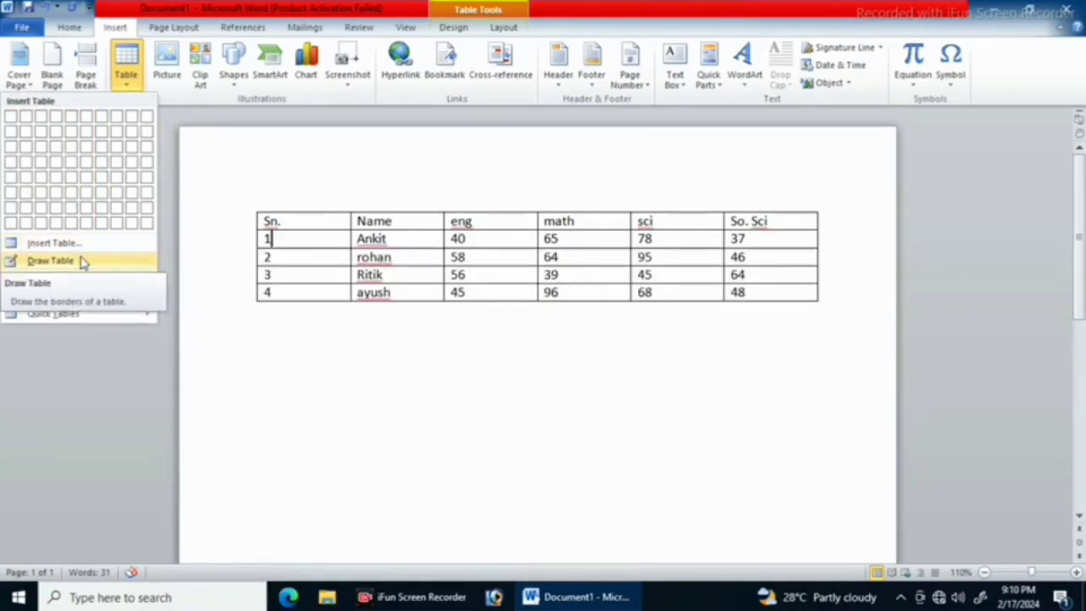
pyautogui.click(448, 358)
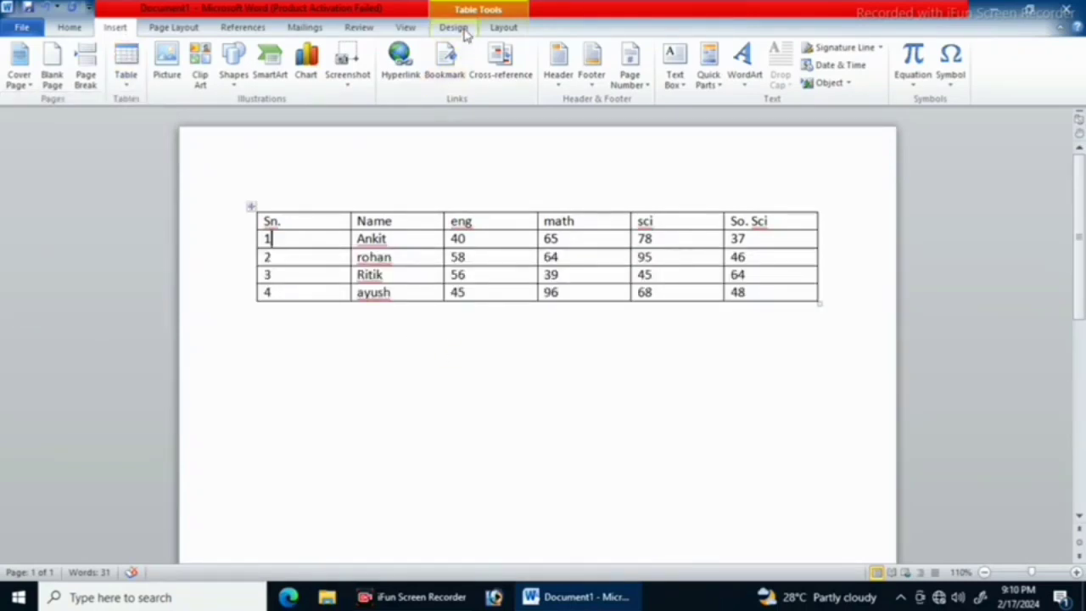
pyautogui.click(454, 28)
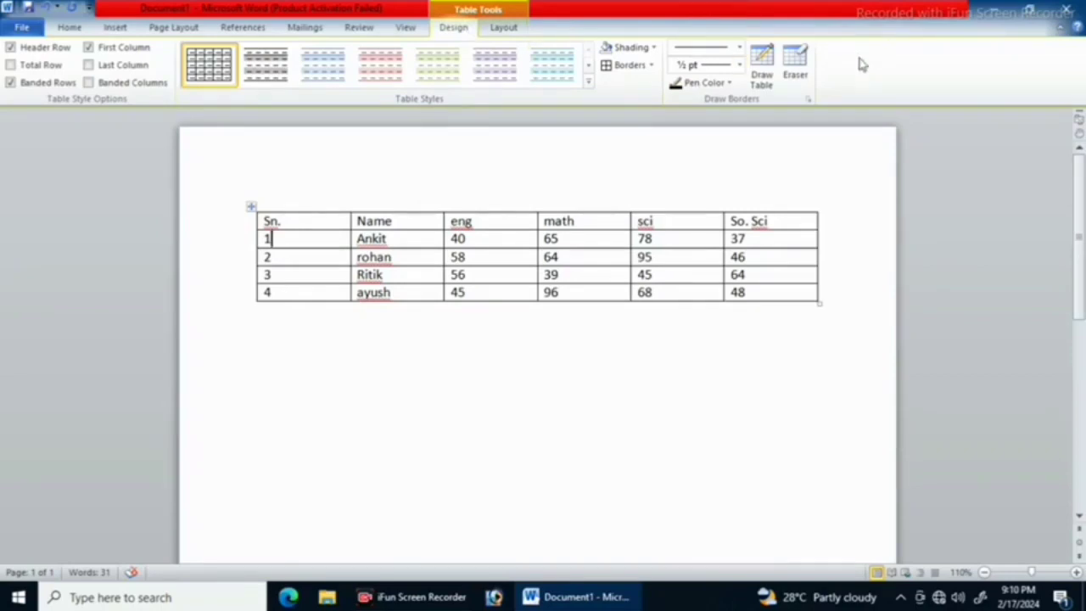
# Step: Turn on Draw Table keeping the line style and ½ pt weight, with a red pen
pyautogui.click(769, 81)
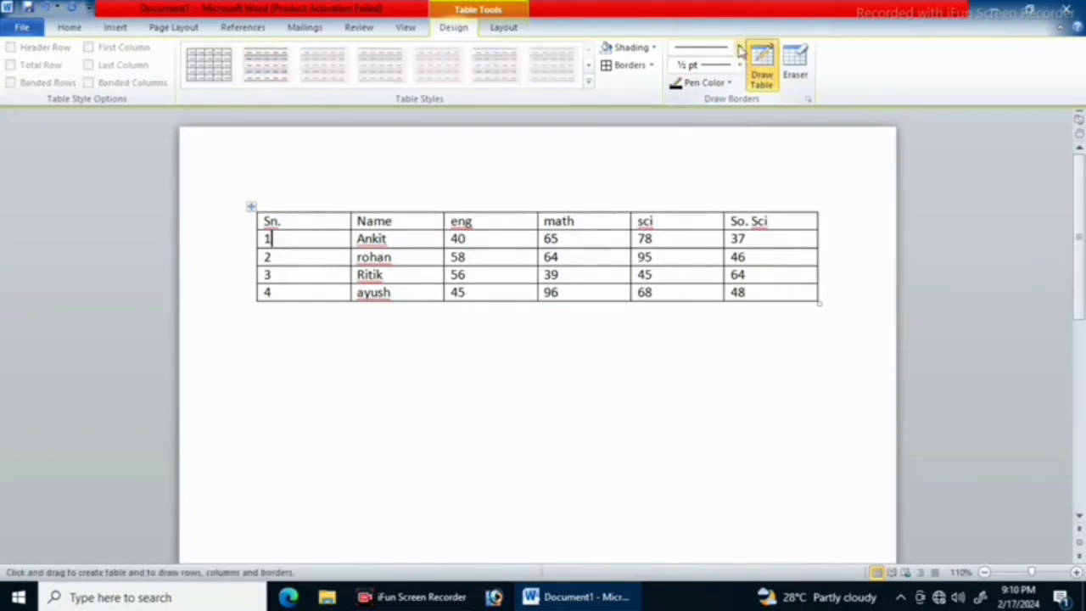
pyautogui.click(739, 50)
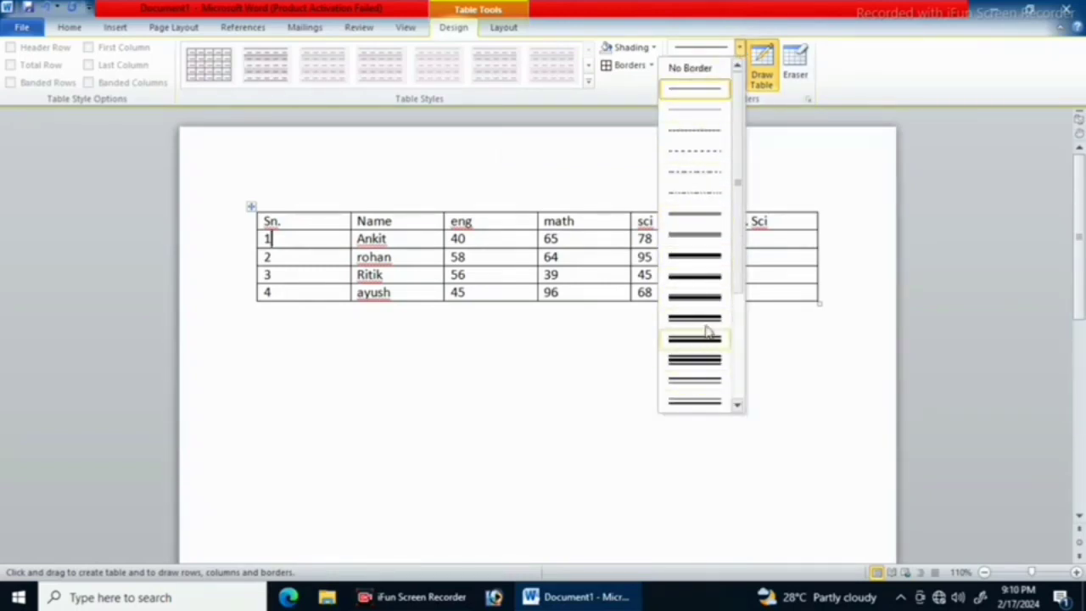
pyautogui.click(633, 124)
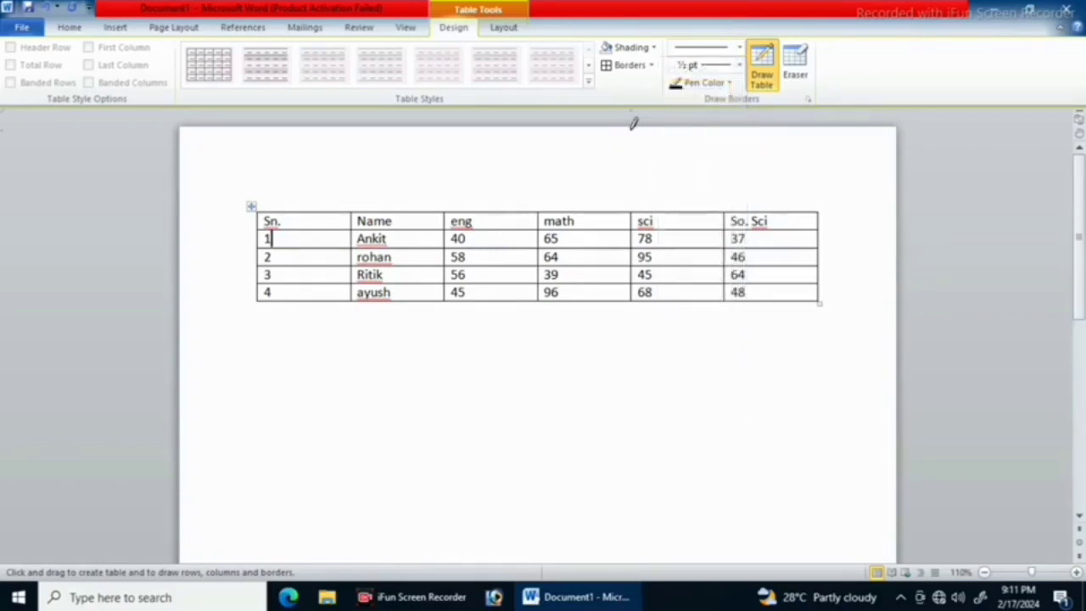
pyautogui.click(740, 65)
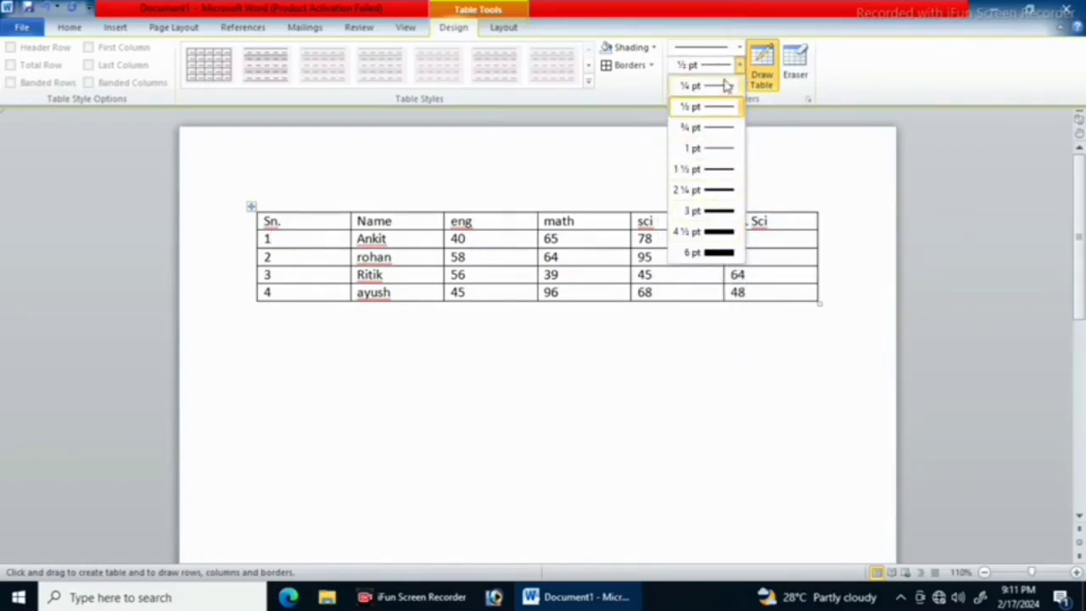
pyautogui.click(589, 142)
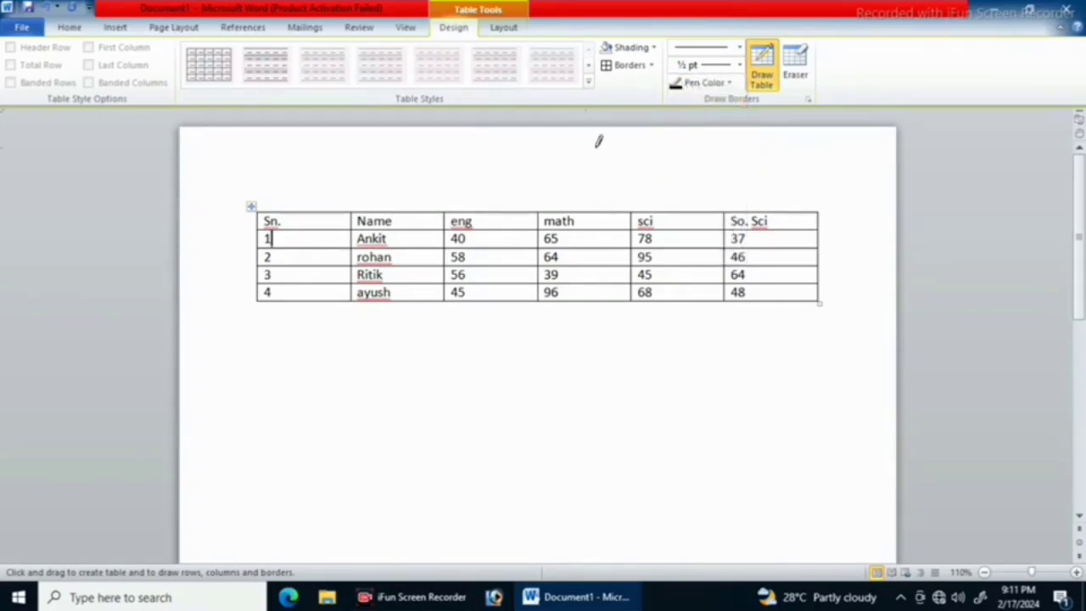
pyautogui.click(732, 84)
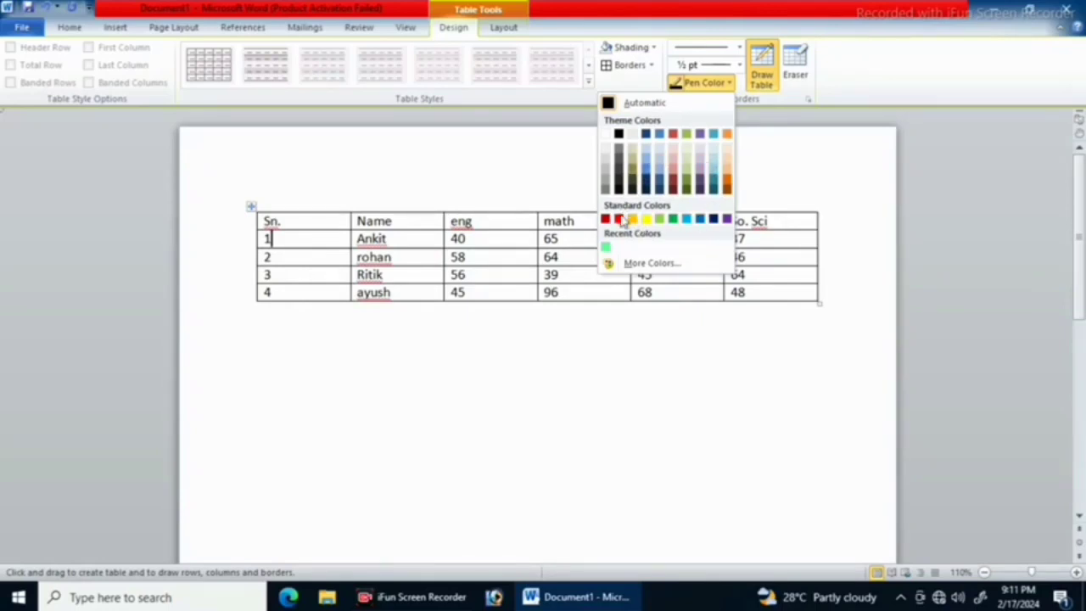
pyautogui.click(620, 219)
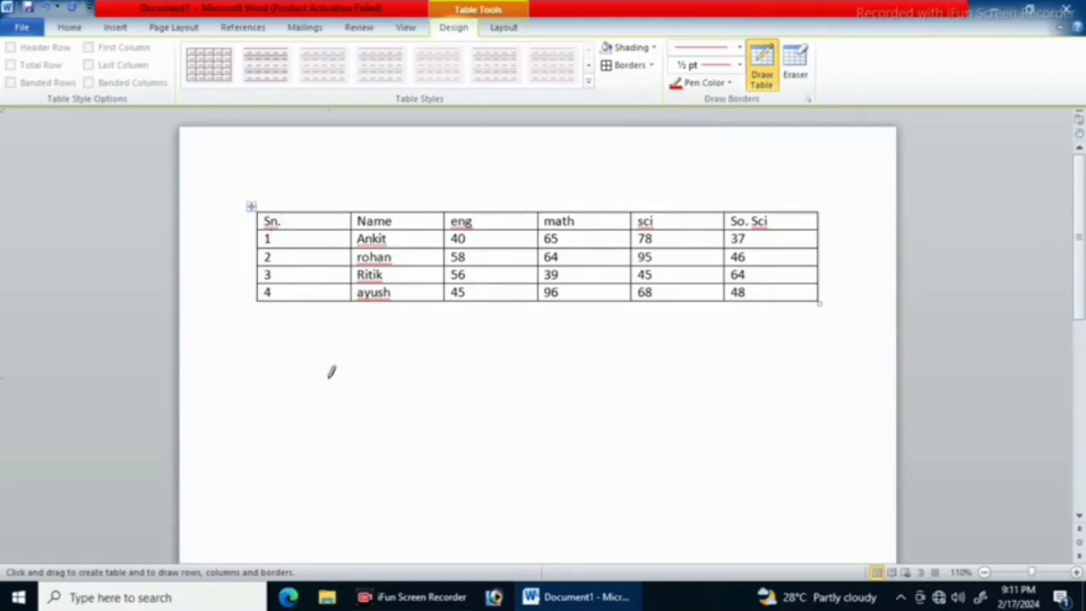
# Step: Draw a table outline below the marks table and divide it into six columns
pyautogui.moveTo(273, 378); pyautogui.dragTo(750, 482)
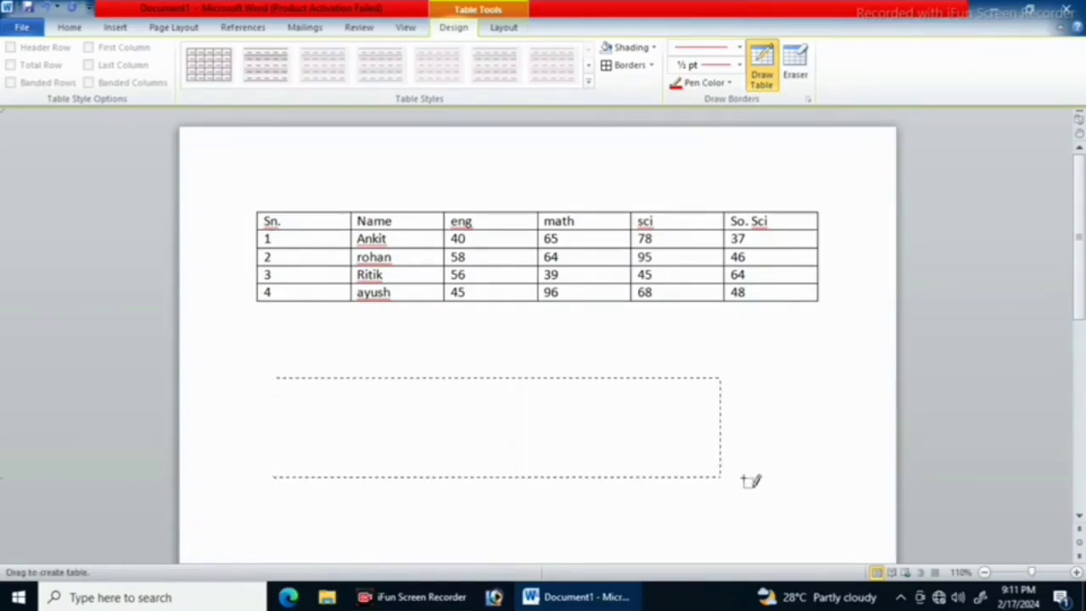
pyautogui.moveTo(750, 481)
pyautogui.mouseDown()
pyautogui.moveTo(844, 507)
pyautogui.moveTo(840, 471)
pyautogui.mouseUp()
pyautogui.moveTo(343, 333); pyautogui.dragTo(341, 468)
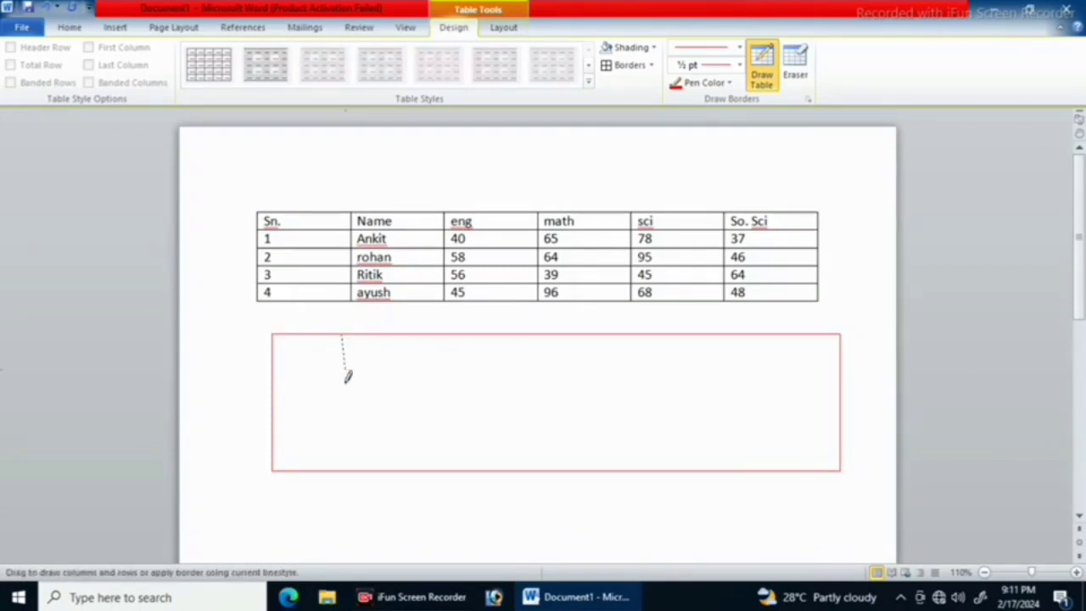
pyautogui.moveTo(436, 333); pyautogui.dragTo(435, 468)
pyautogui.moveTo(540, 334); pyautogui.dragTo(538, 468)
pyautogui.moveTo(639, 334); pyautogui.dragTo(639, 469)
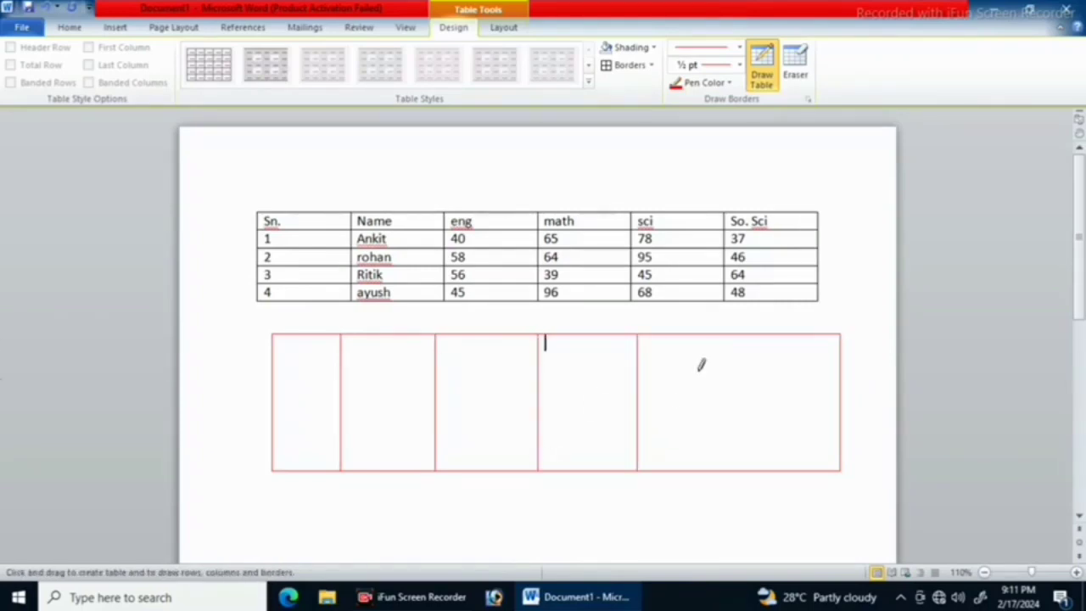
pyautogui.moveTo(733, 365); pyautogui.dragTo(714, 476)
pyautogui.moveTo(741, 335); pyautogui.dragTo(737, 437)
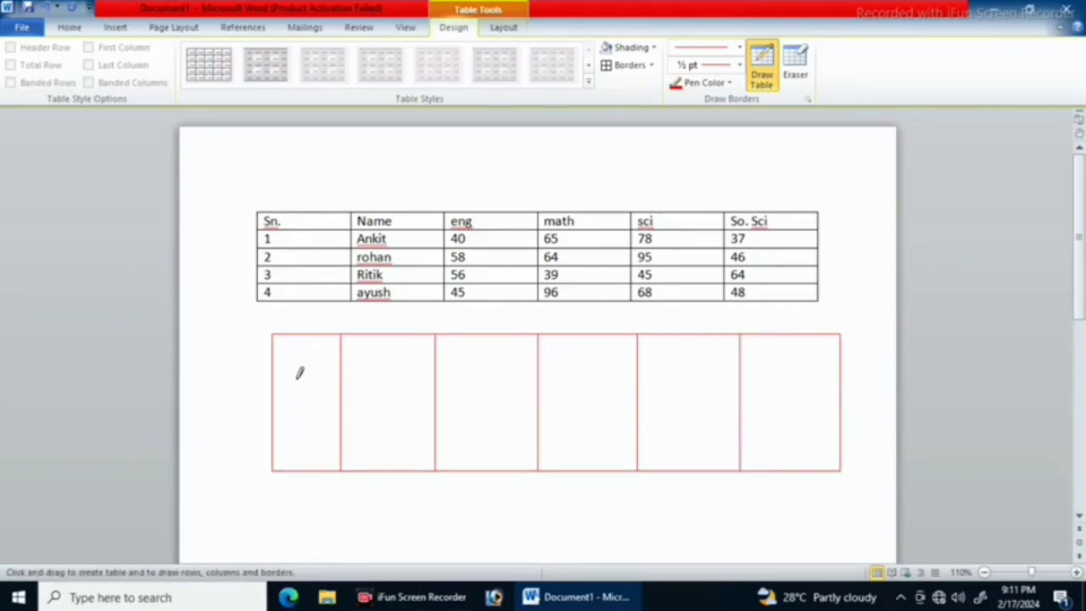
# Step: Draw horizontal borders splitting the drawn table into four rows
pyautogui.moveTo(276, 378); pyautogui.dragTo(836, 382)
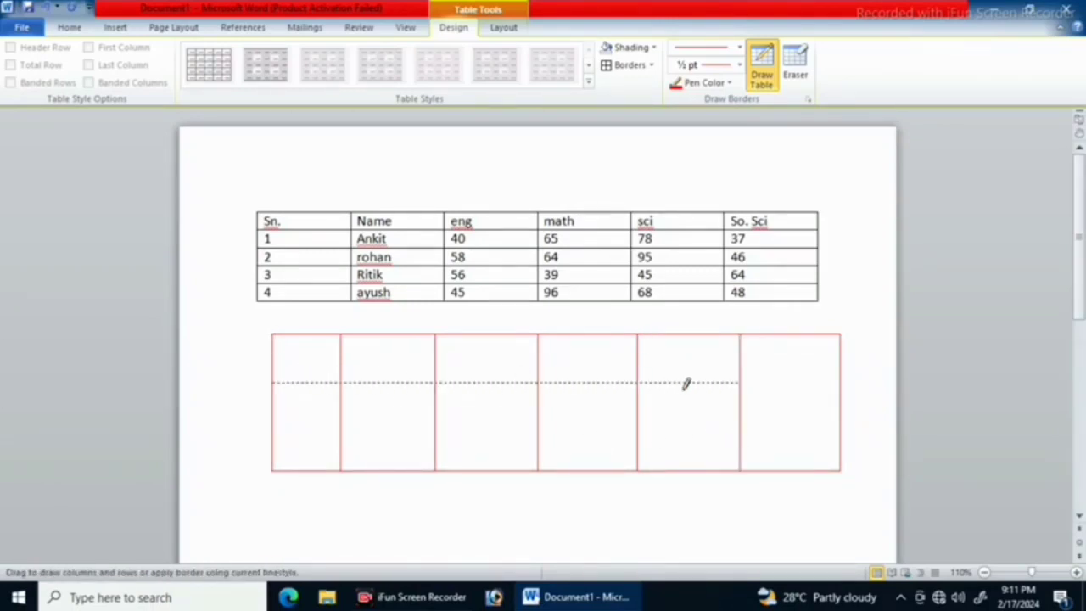
pyautogui.moveTo(272, 415); pyautogui.dragTo(795, 415)
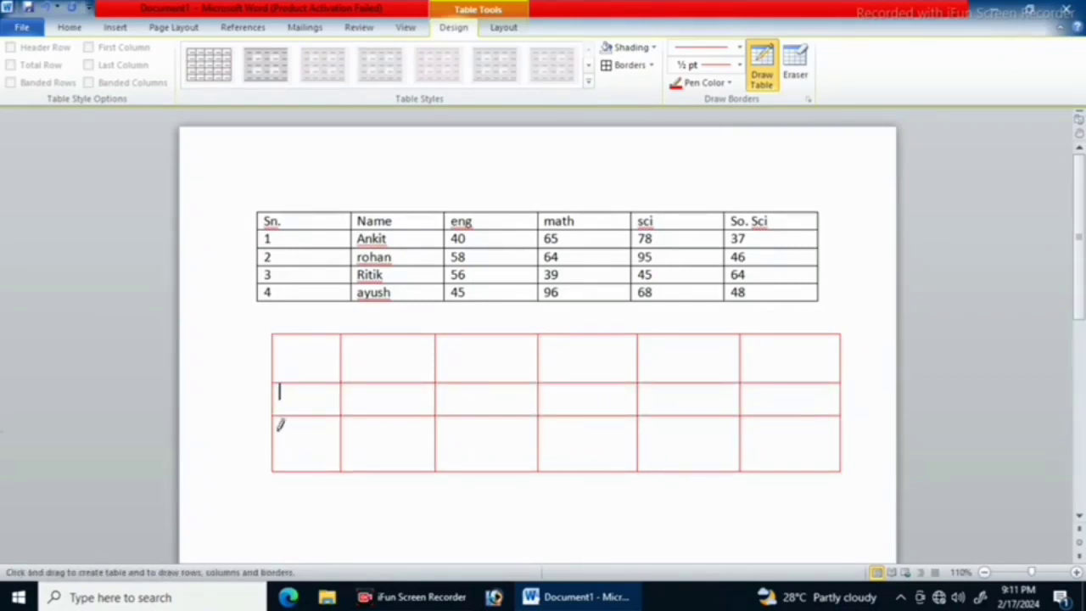
pyautogui.moveTo(274, 433); pyautogui.dragTo(789, 434)
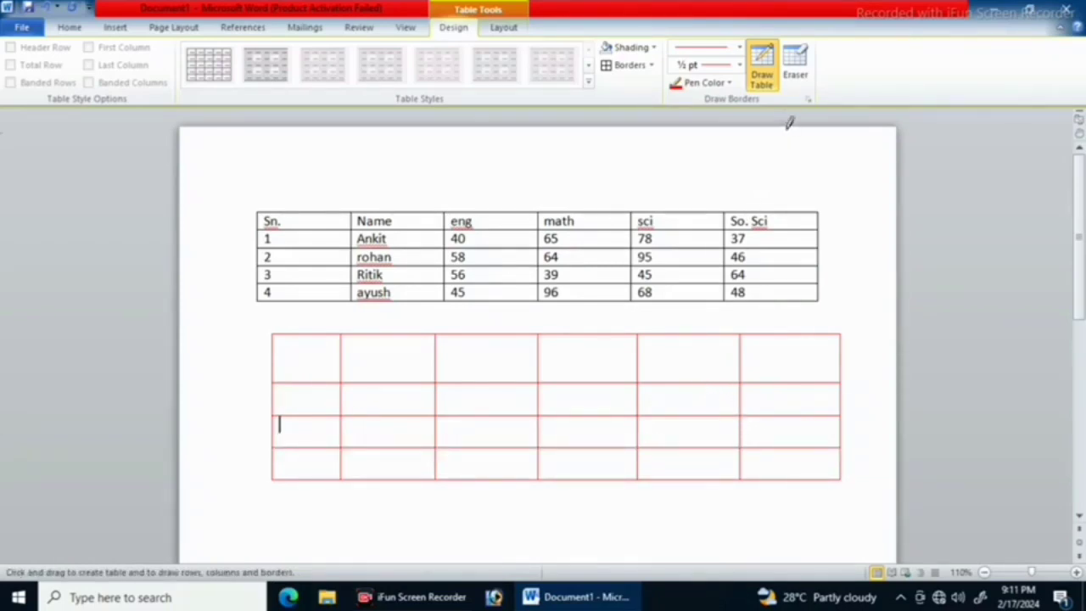
pyautogui.click(798, 78)
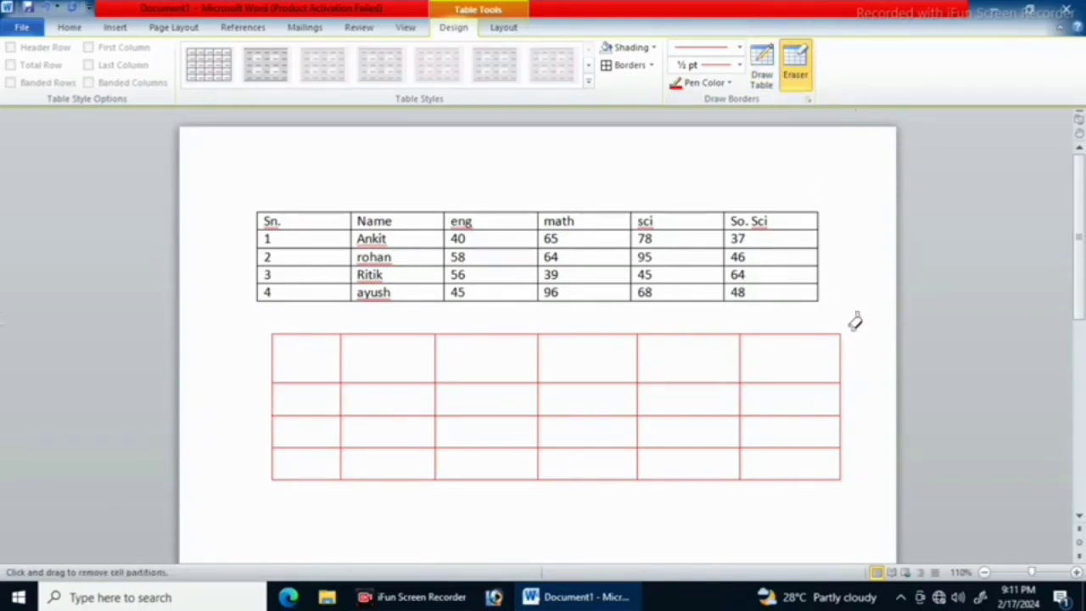
# Step: Erase the hand-drawn red table's borders, then turn the Eraser off
pyautogui.moveTo(859, 313)
pyautogui.mouseDown()
pyautogui.moveTo(613, 478)
pyautogui.moveTo(587, 509)
pyautogui.mouseUp()
pyautogui.moveTo(597, 383)
pyautogui.mouseDown()
pyautogui.moveTo(419, 426)
pyautogui.moveTo(260, 446)
pyautogui.mouseUp()
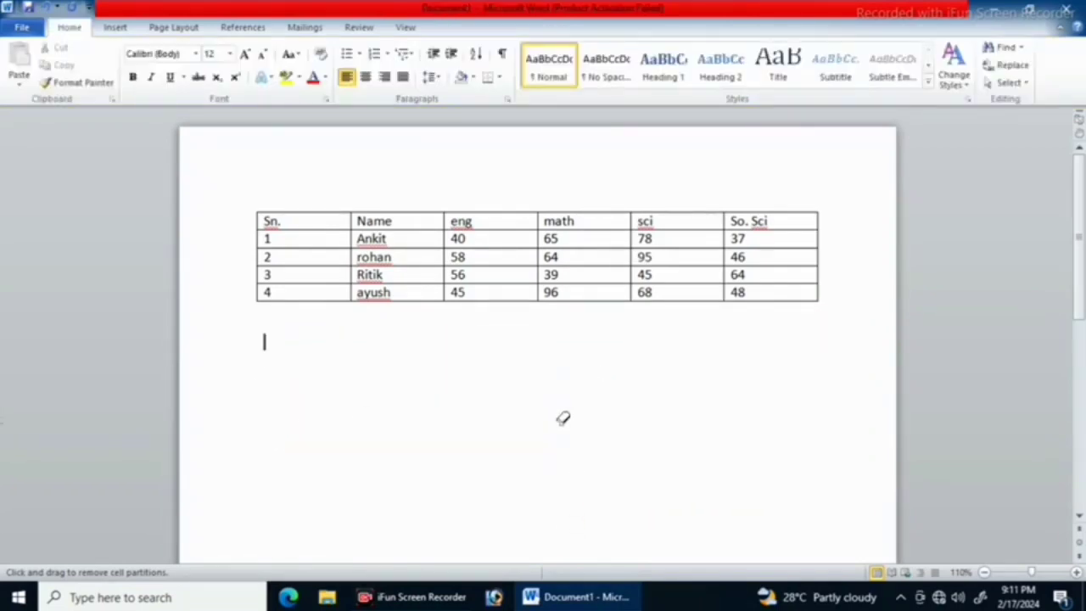
pyautogui.click(579, 292)
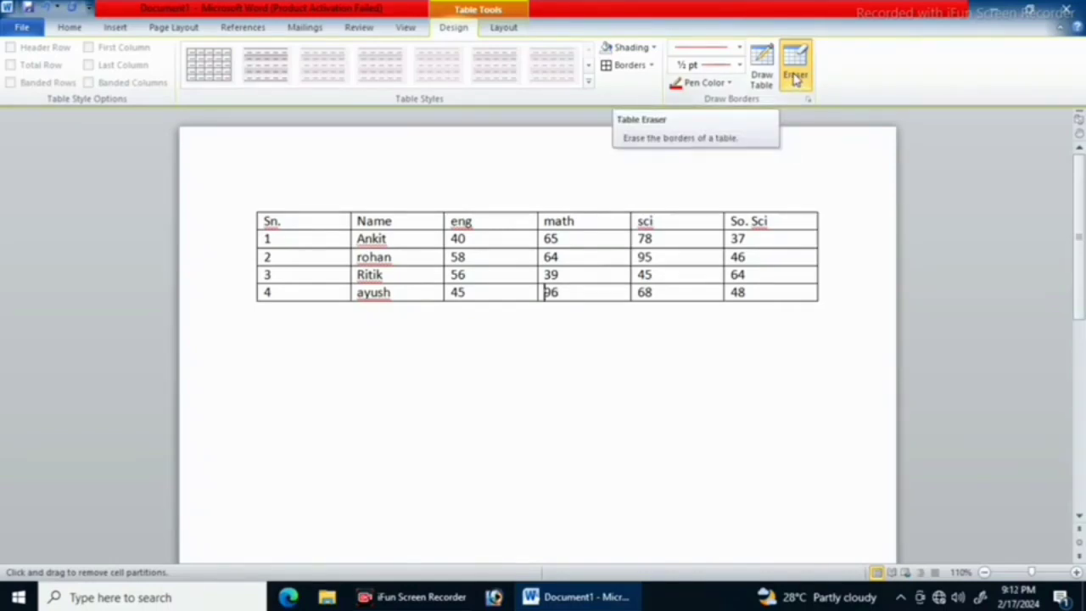
pyautogui.click(795, 78)
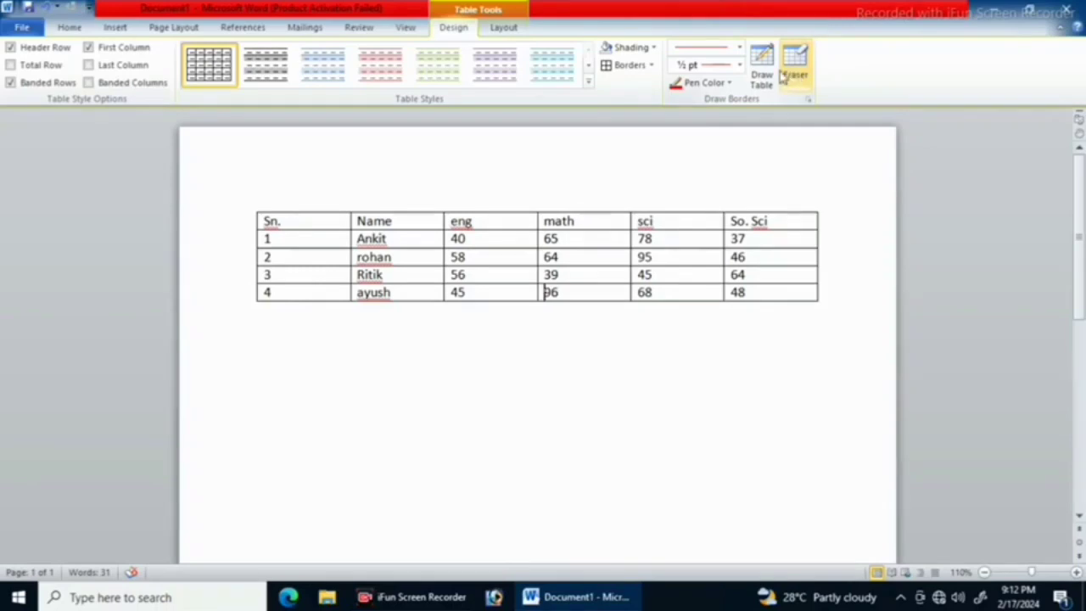
pyautogui.click(503, 28)
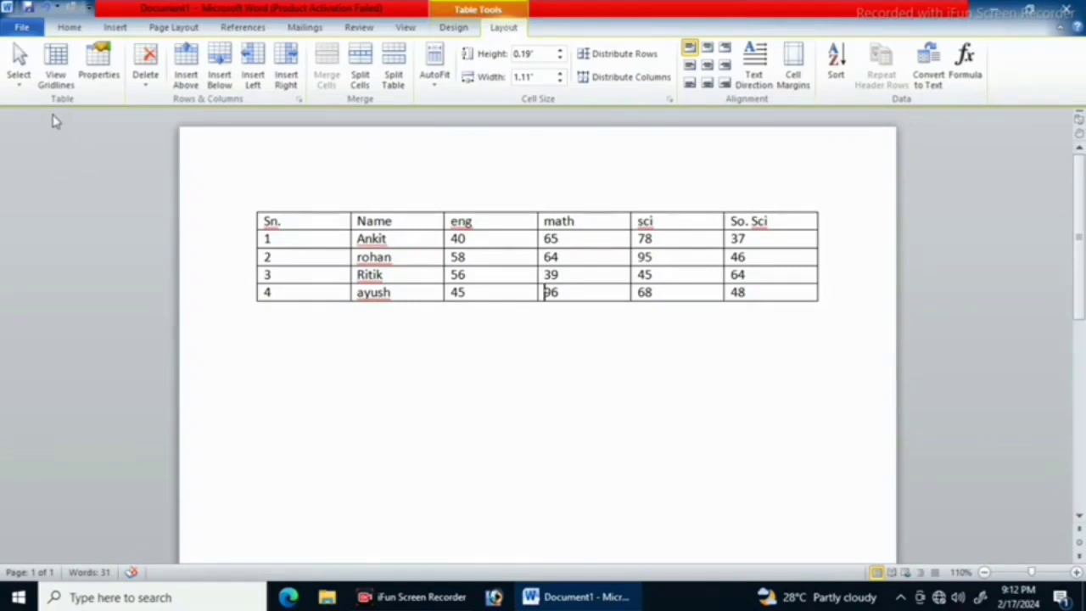
pyautogui.click(18, 68)
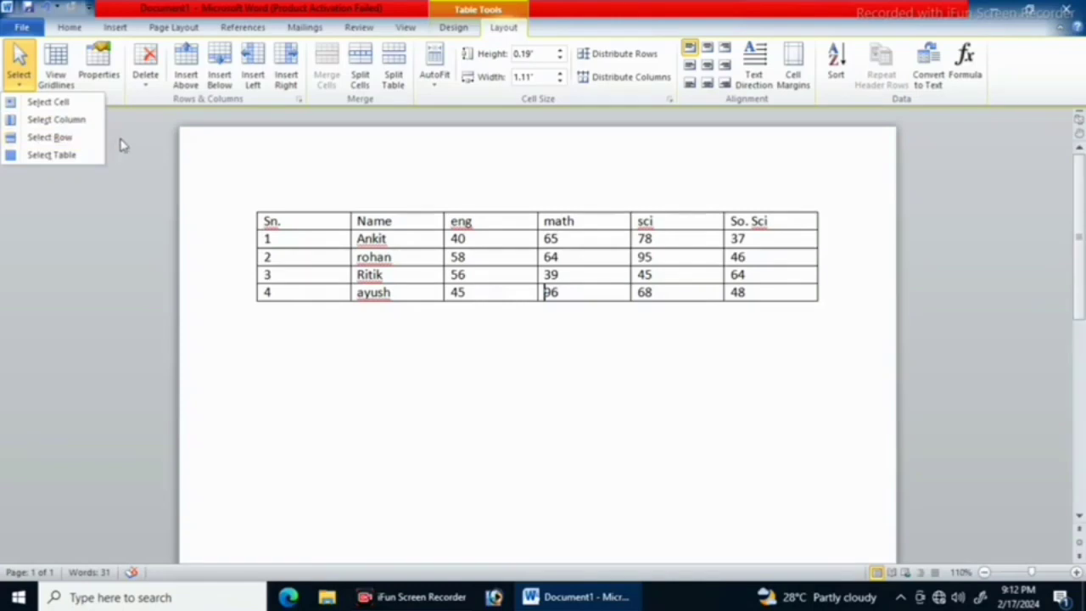
pyautogui.click(51, 154)
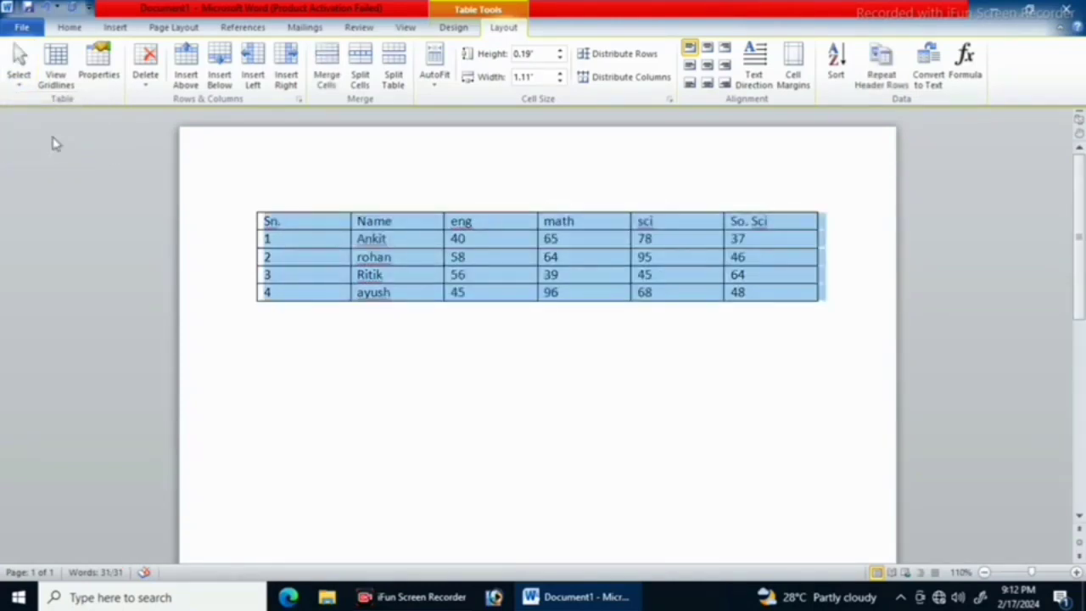
pyautogui.click(19, 85)
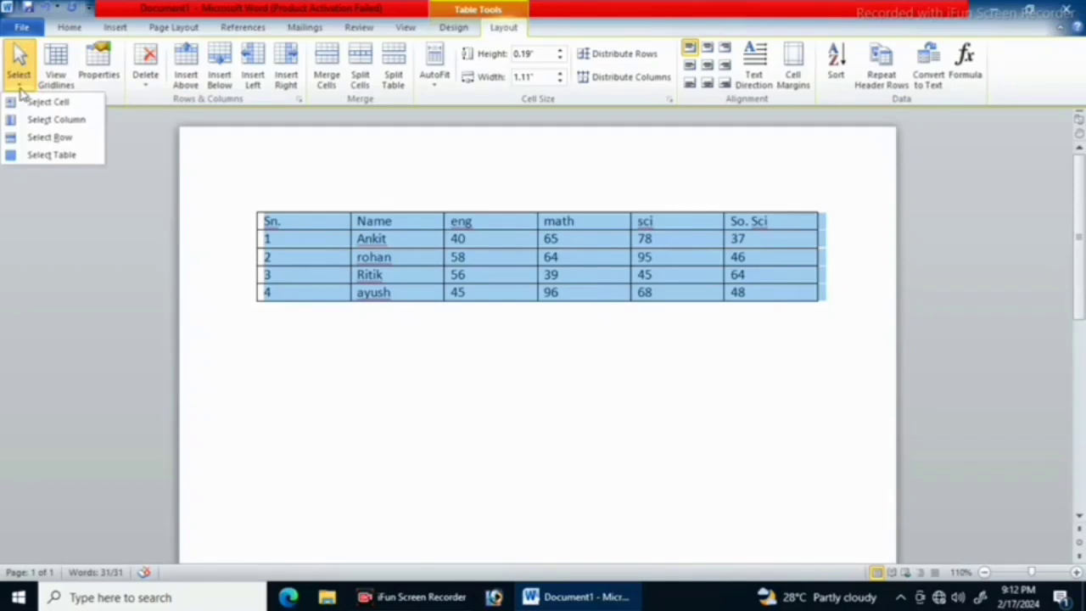
pyautogui.click(53, 141)
pyautogui.click(327, 241)
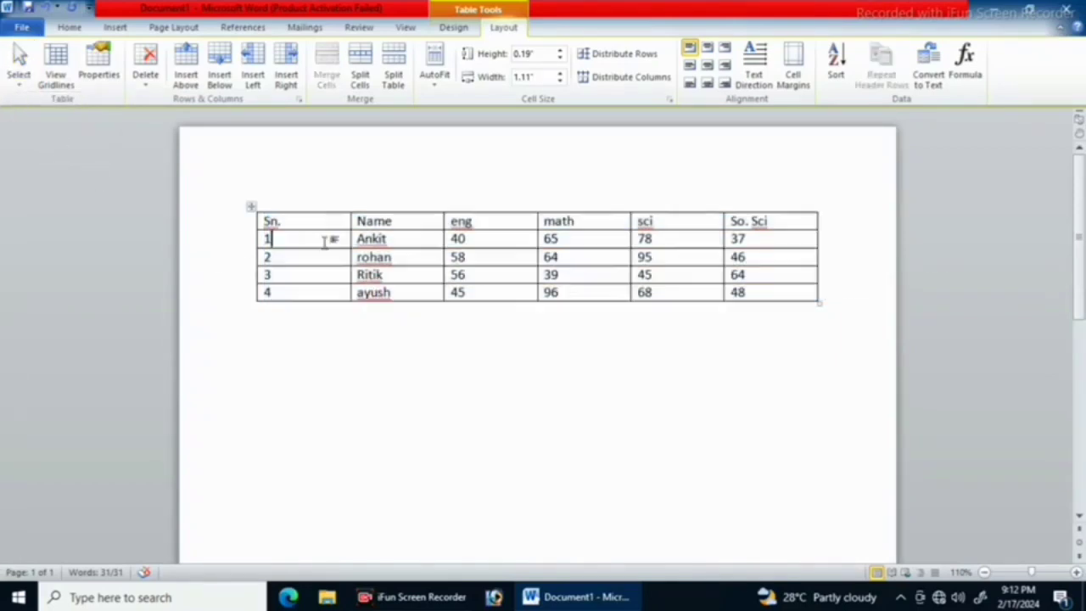
pyautogui.click(19, 80)
pyautogui.click(49, 137)
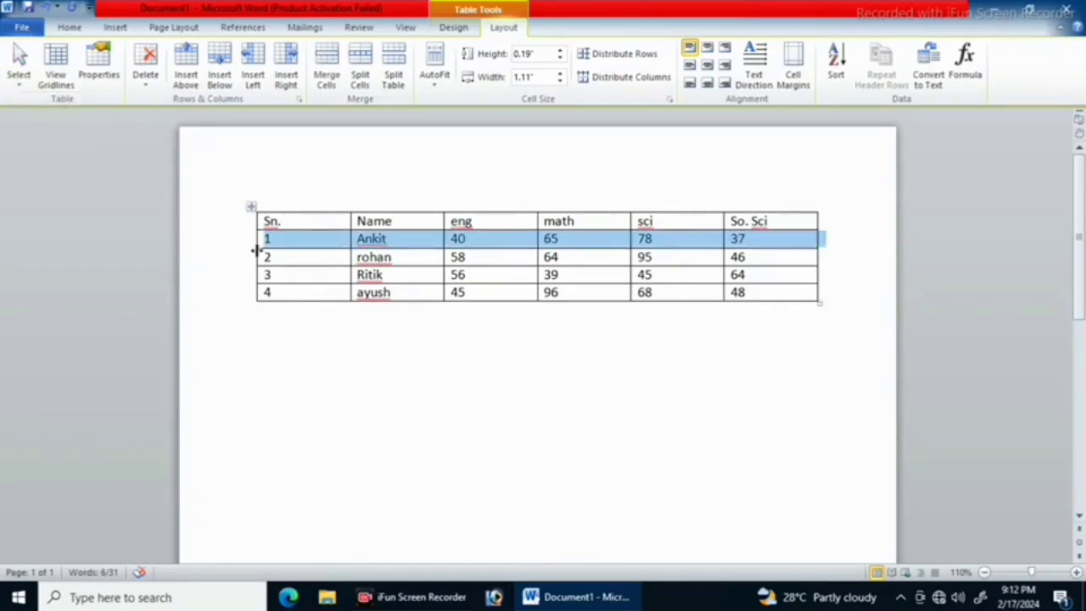
pyautogui.click(412, 266)
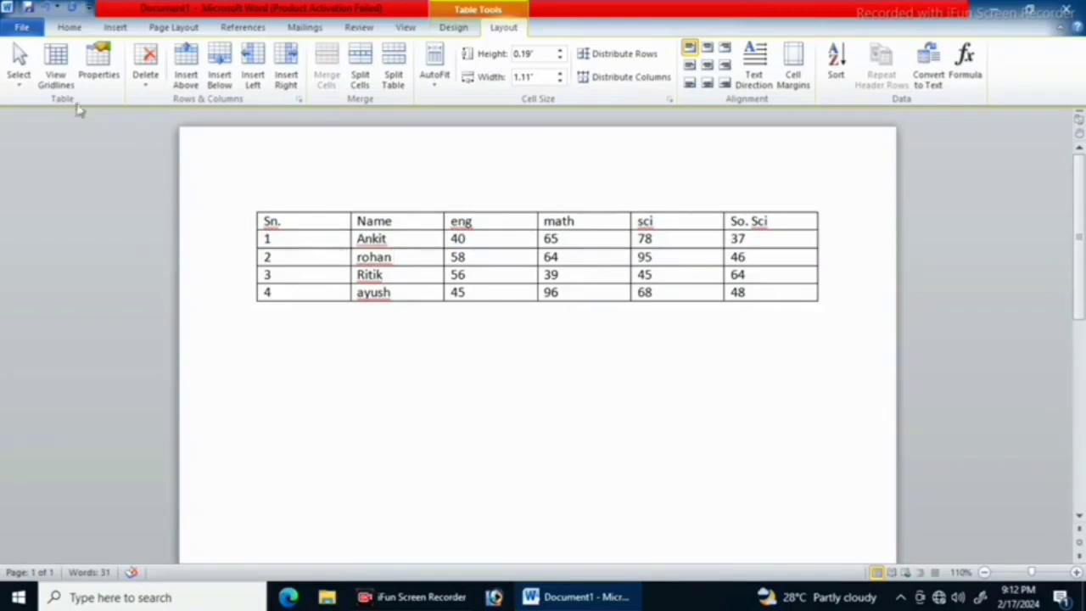
pyautogui.click(18, 76)
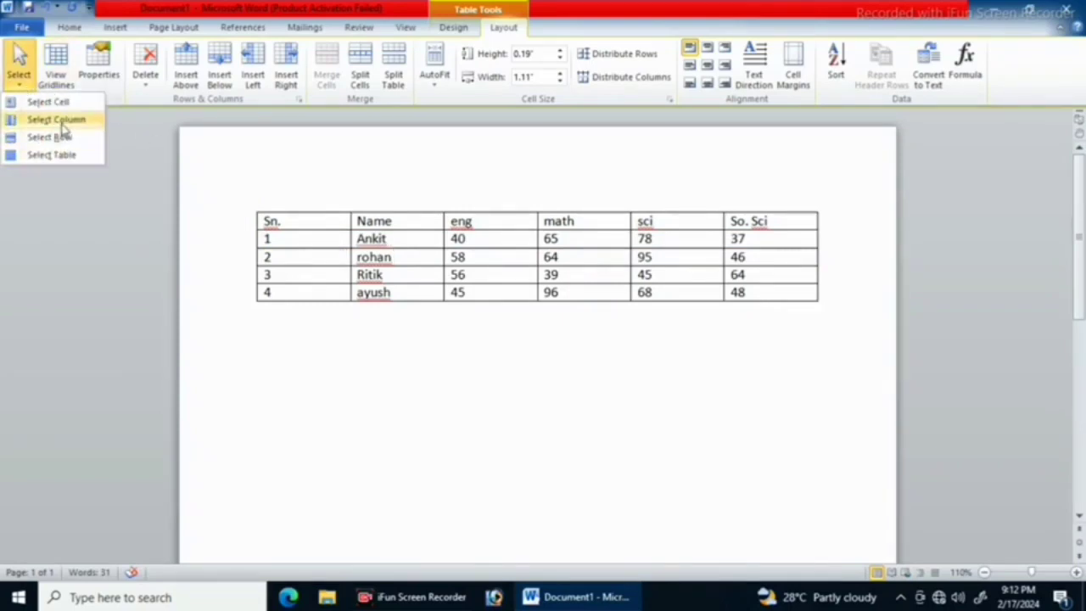
pyautogui.click(34, 118)
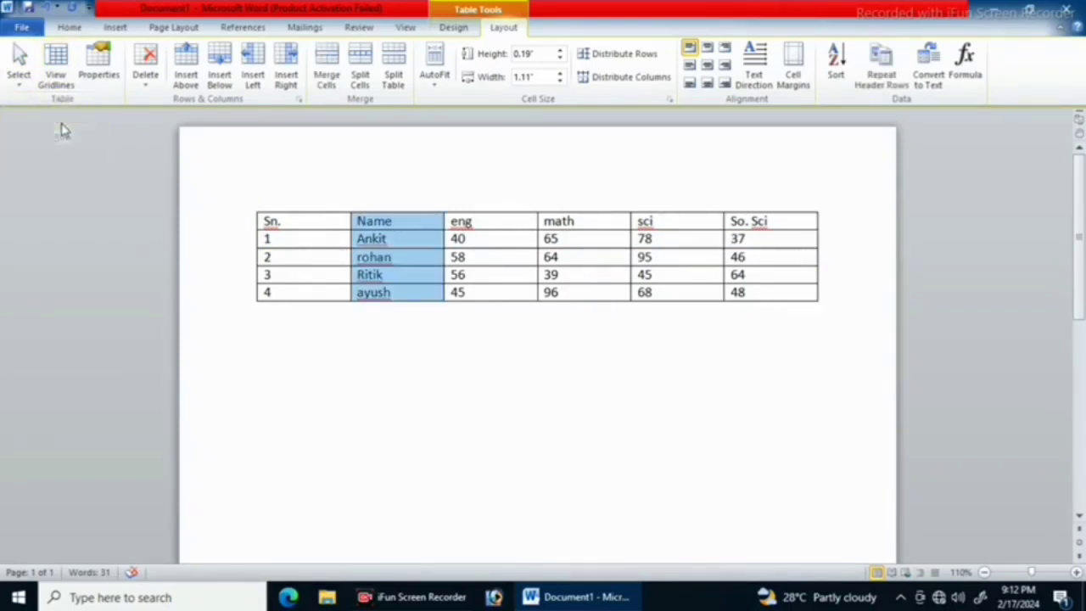
pyautogui.click(22, 88)
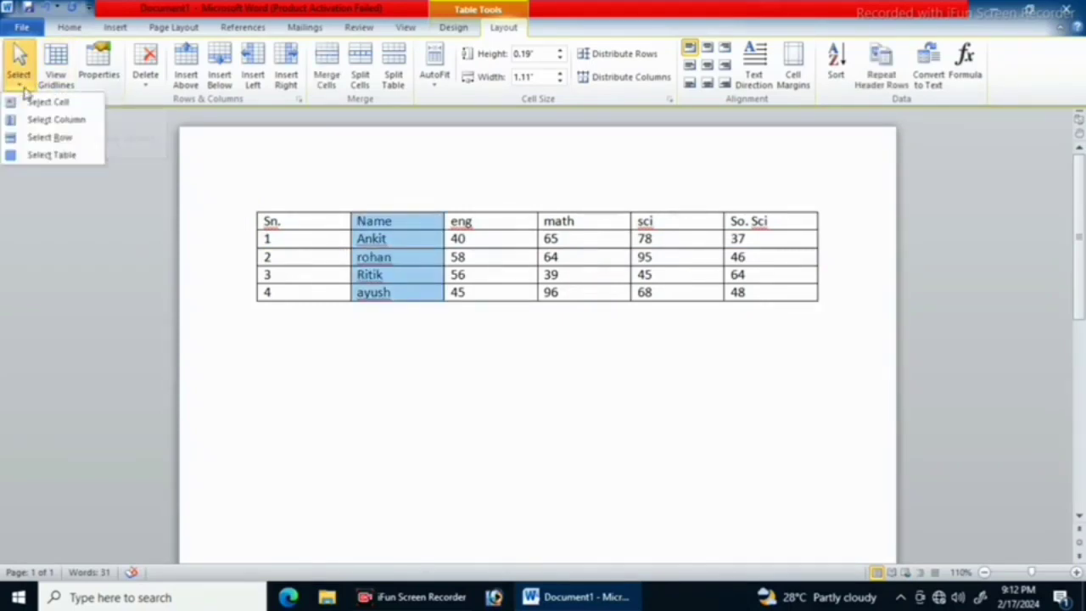
pyautogui.click(524, 276)
pyautogui.click(538, 344)
pyautogui.click(497, 252)
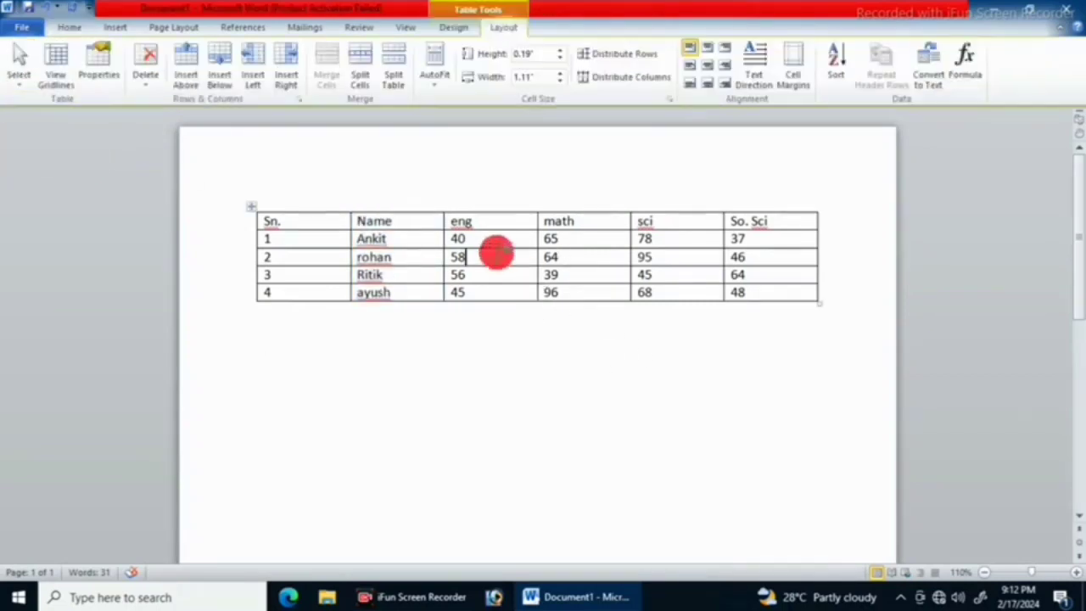
pyautogui.click(103, 78)
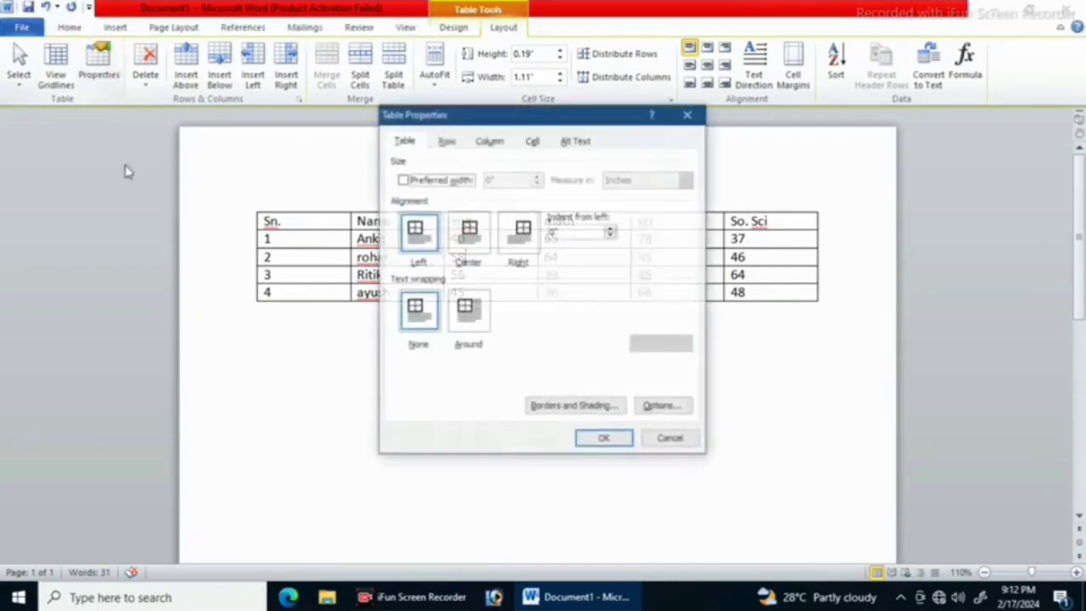
pyautogui.click(689, 114)
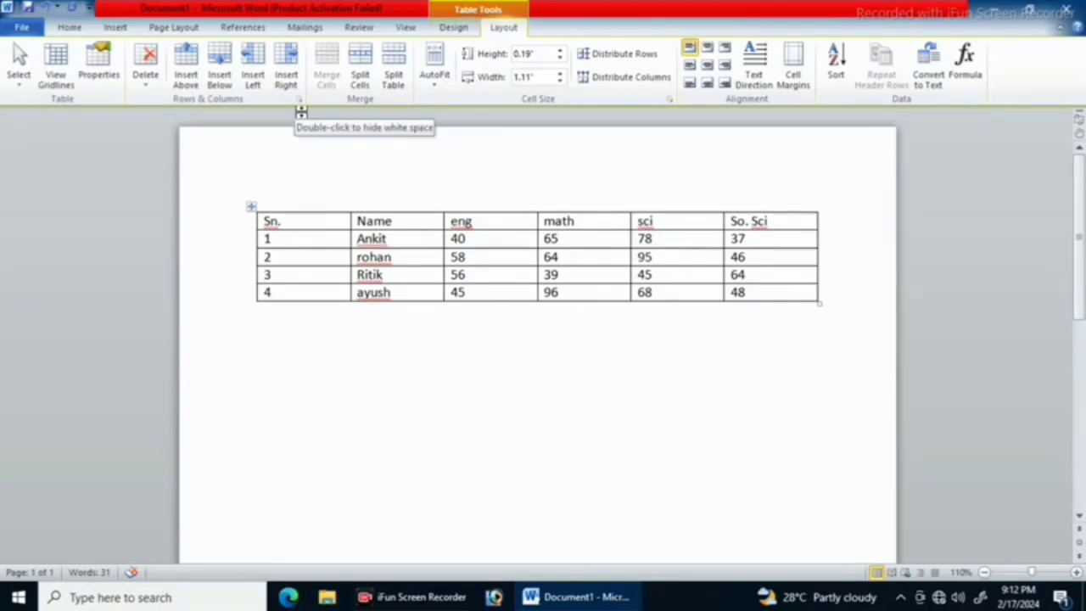
pyautogui.click(147, 84)
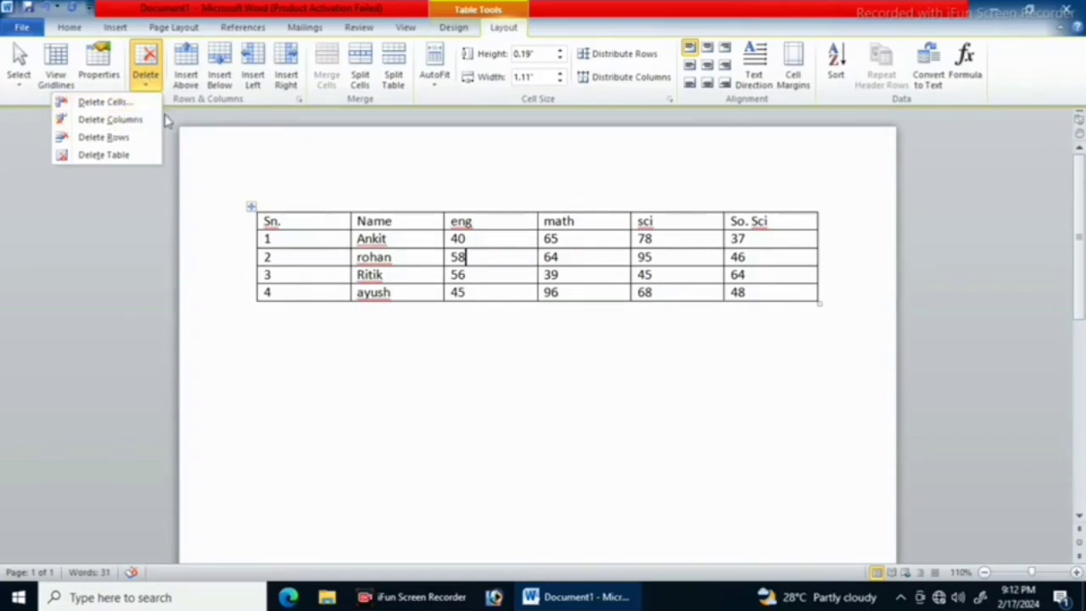
pyautogui.click(124, 158)
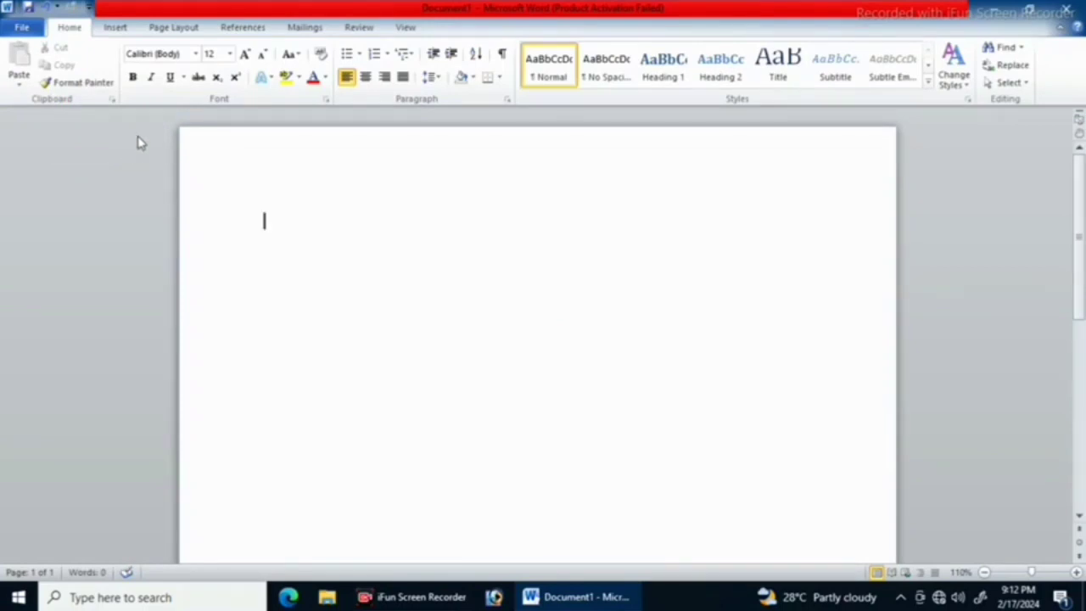
pyautogui.hotkey('ctrl', 'z')
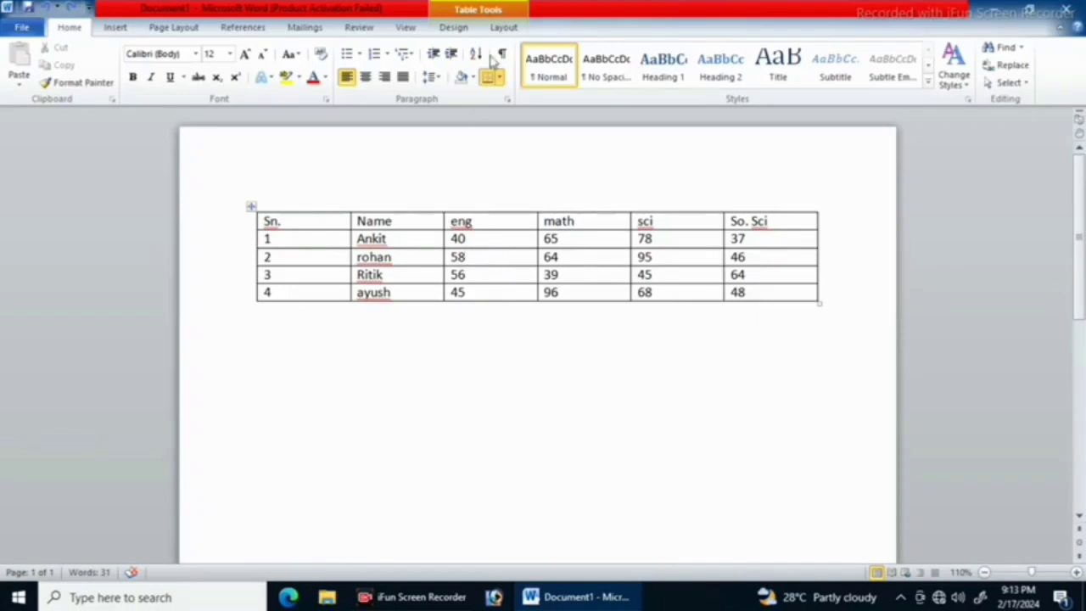
pyautogui.click(504, 27)
pyautogui.click(145, 68)
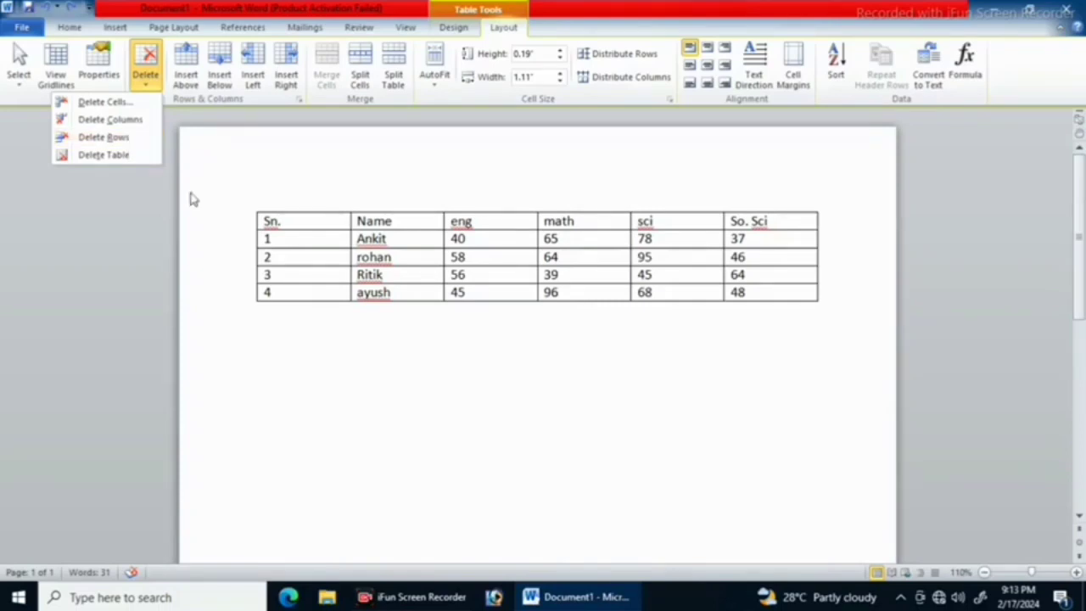
pyautogui.click(312, 237)
pyautogui.click(314, 238)
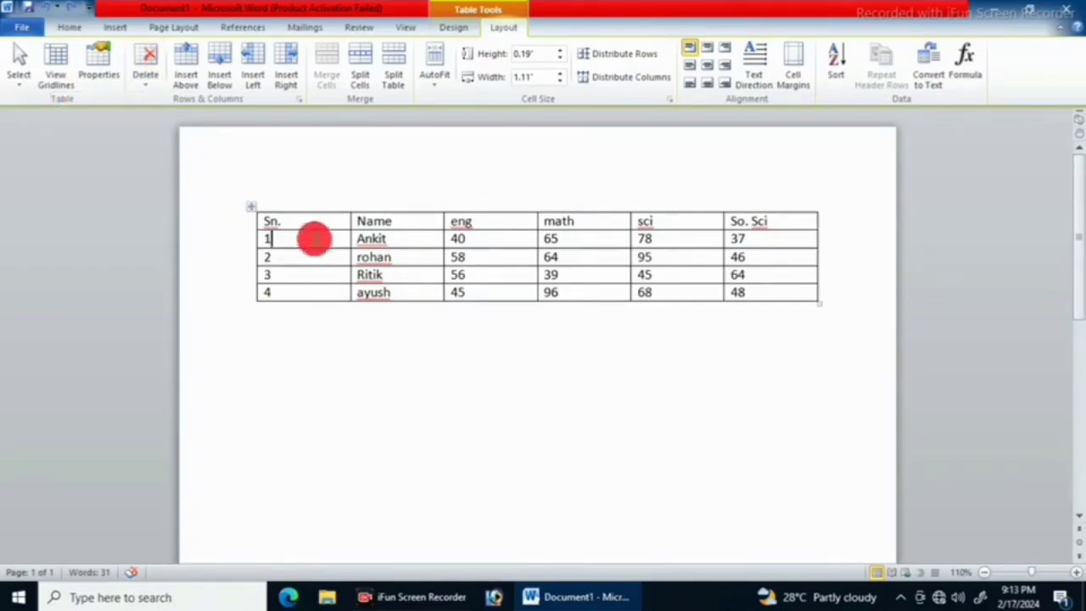
pyautogui.click(146, 89)
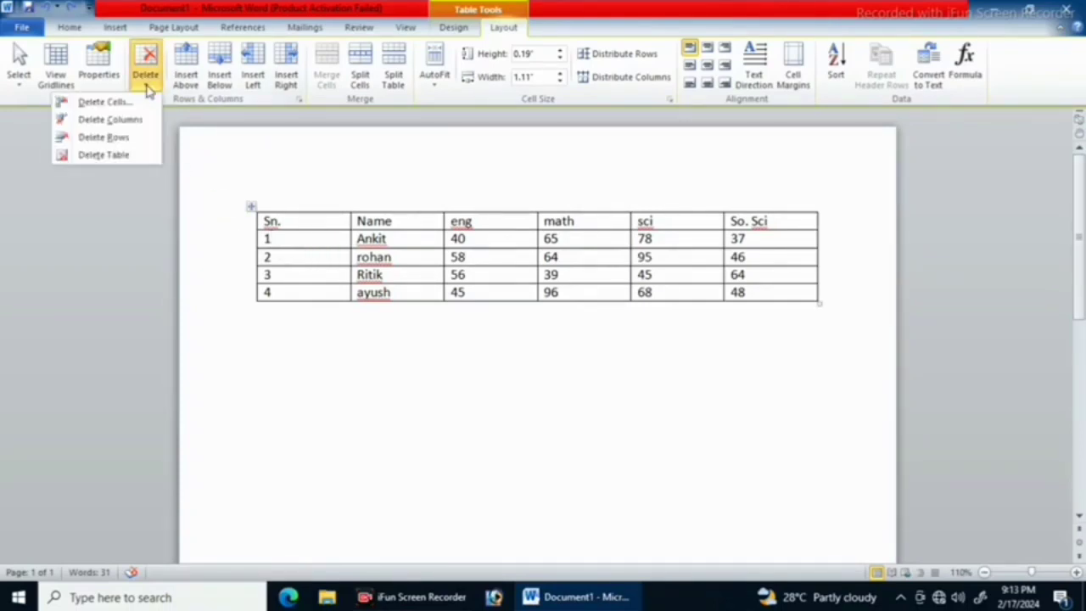
pyautogui.click(125, 139)
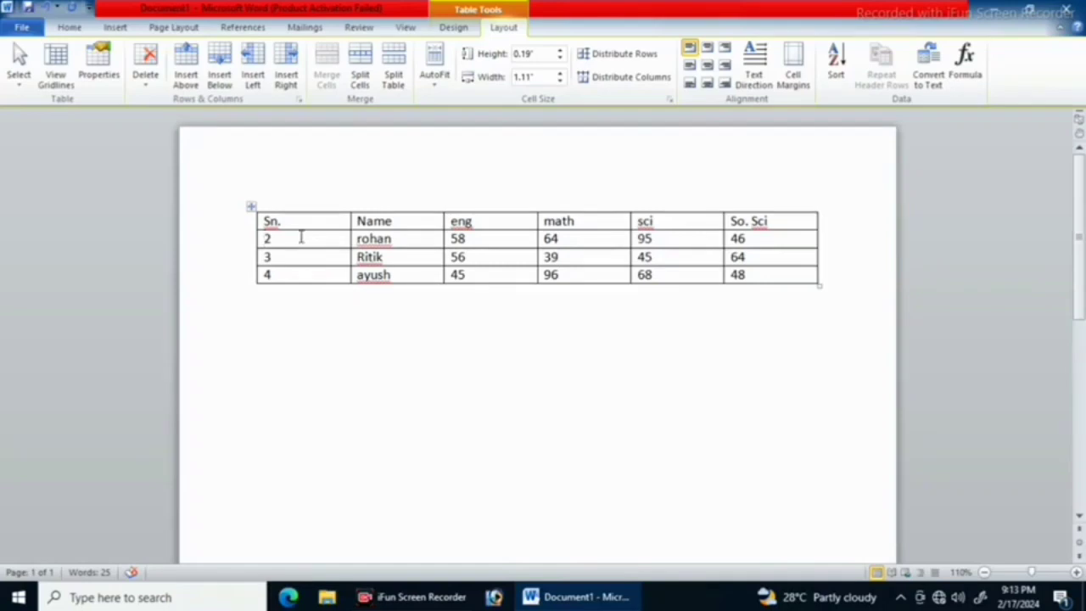
pyautogui.hotkey('ctrl', 'z')
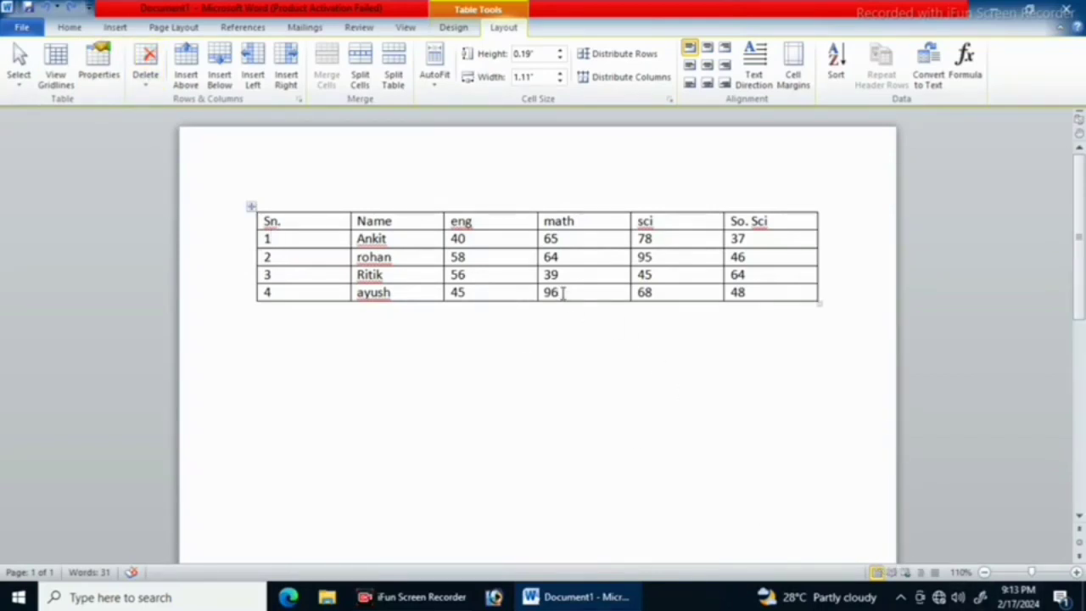
pyautogui.click(187, 66)
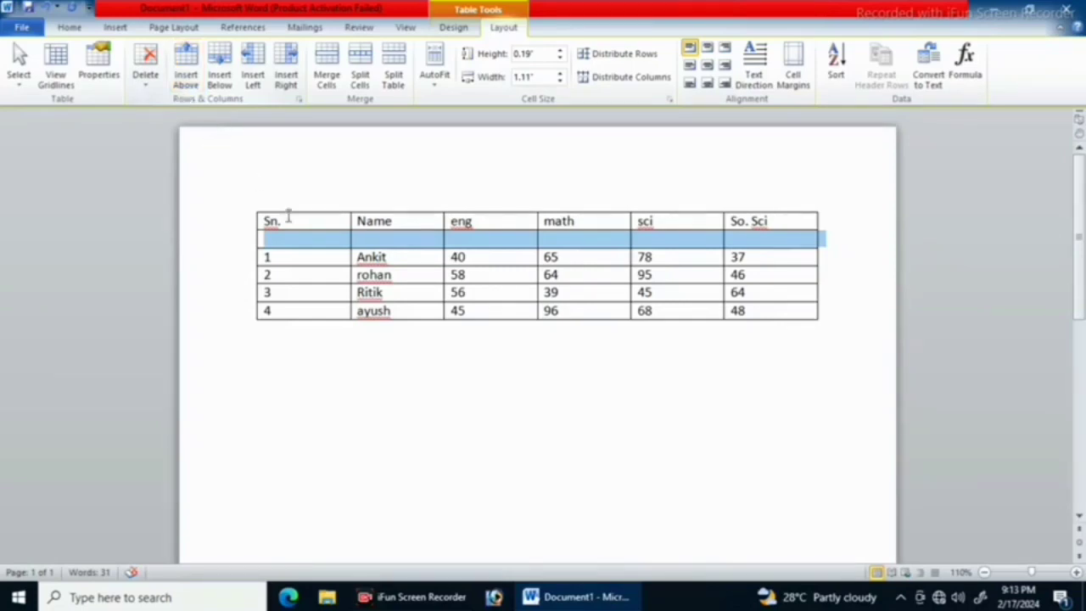
pyautogui.click(307, 253)
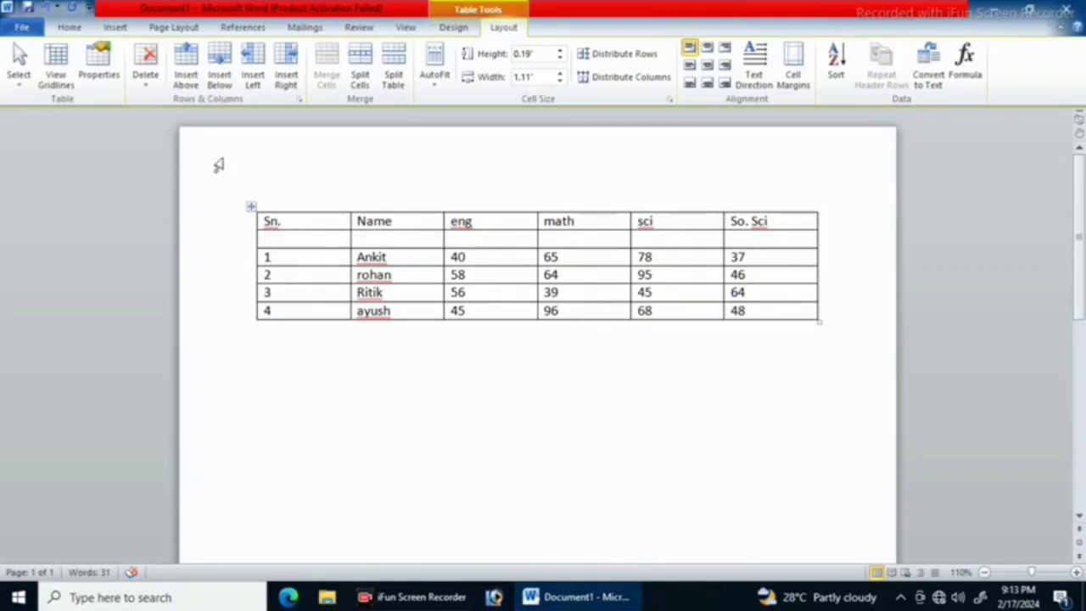
pyautogui.hotkey('ctrl', 'z')
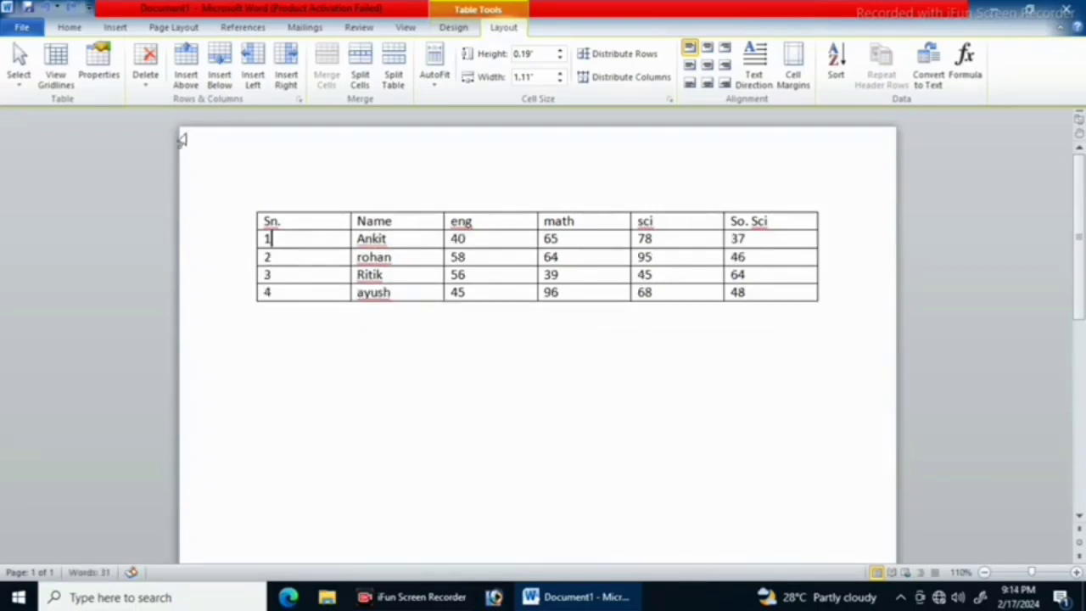
pyautogui.click(185, 75)
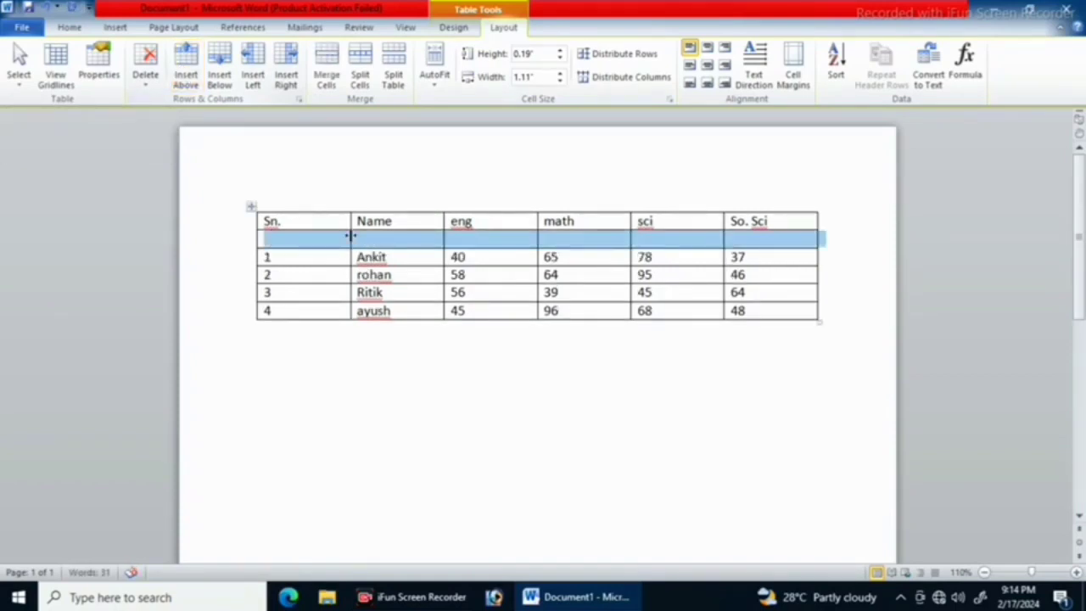
pyautogui.hotkey('ctrl', 'z')
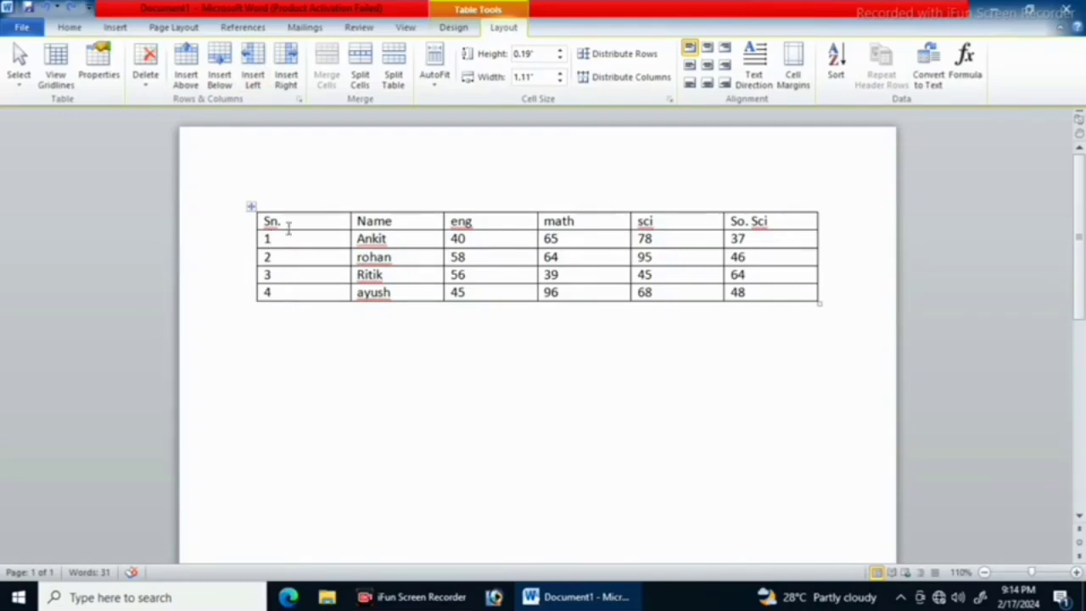
pyautogui.click(221, 69)
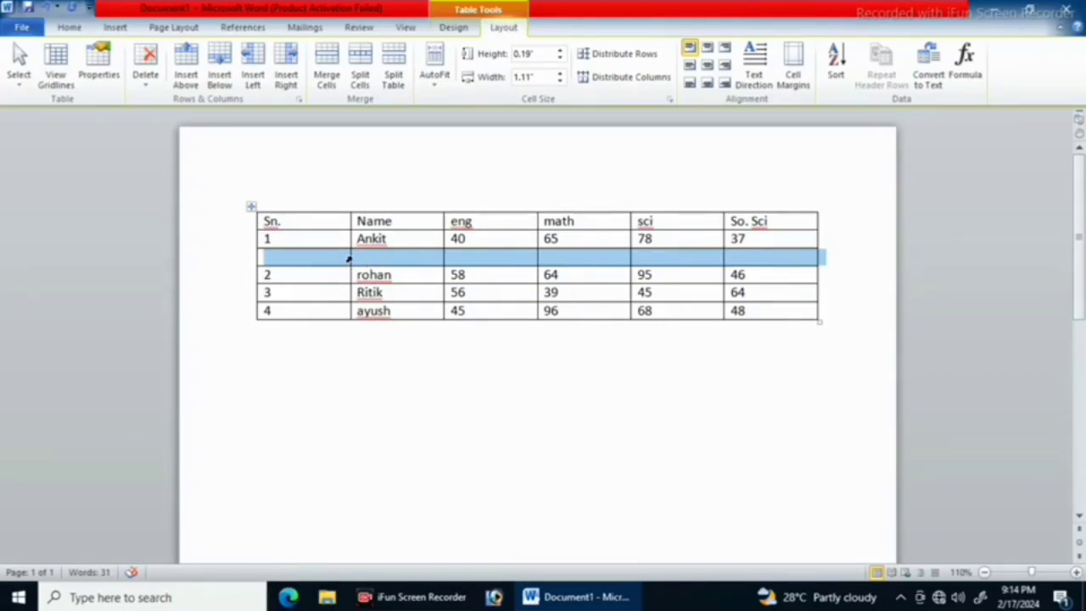
pyautogui.hotkey('ctrl', 'z')
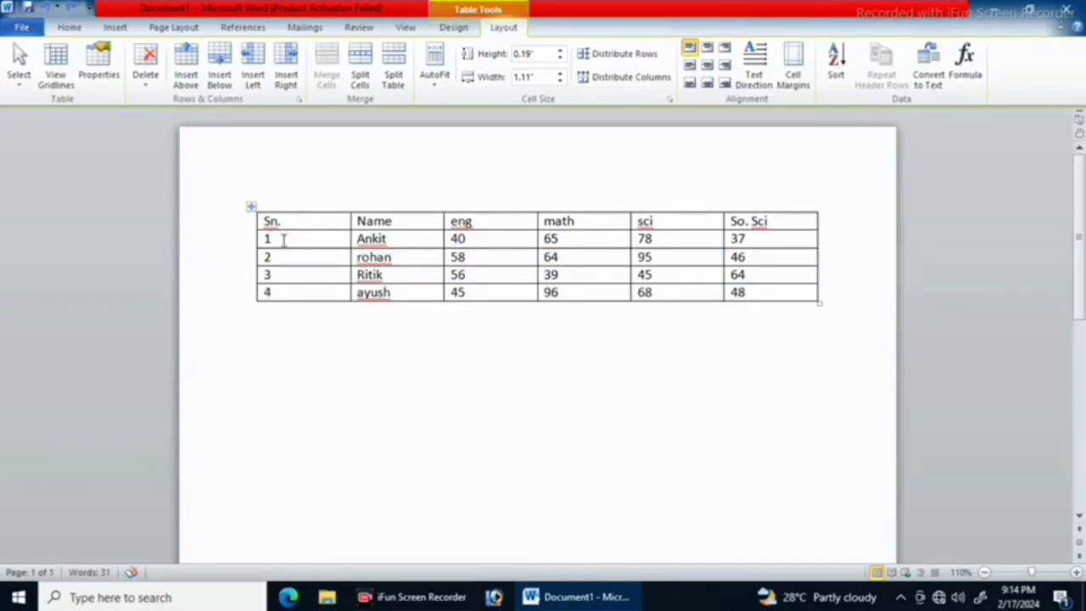
# Step: Undo a column added left of Sn., insert one right of Sn., and select it
pyautogui.click(249, 75)
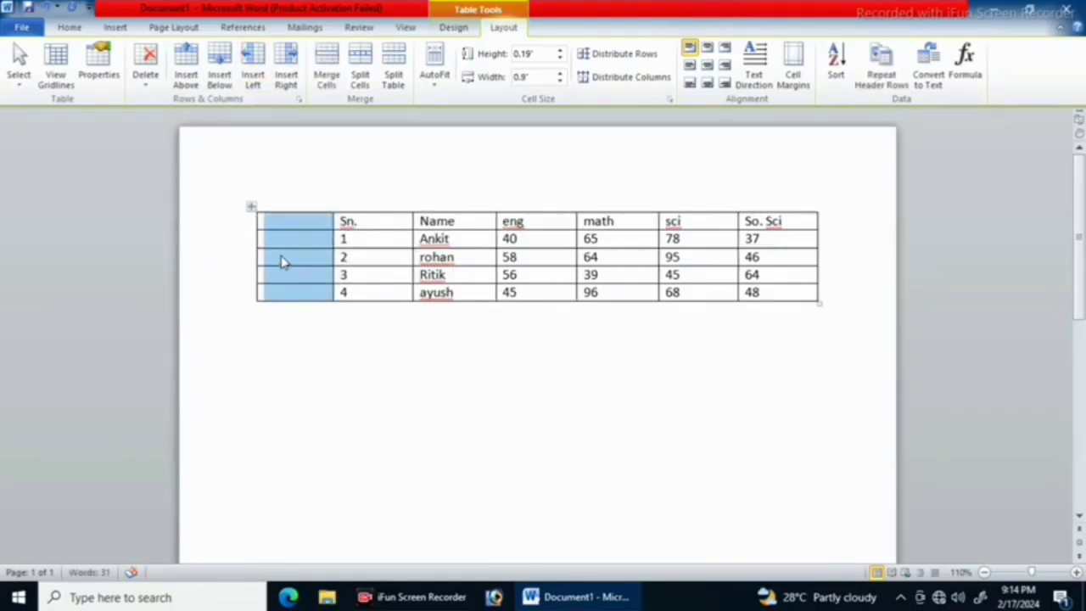
pyautogui.hotkey('ctrl', 'z')
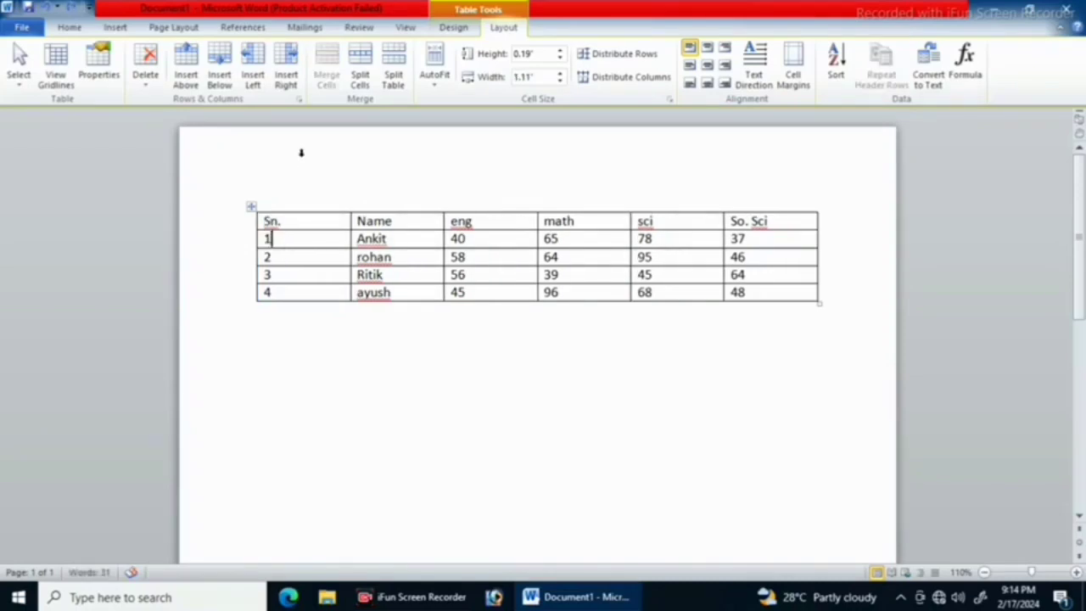
pyautogui.click(289, 84)
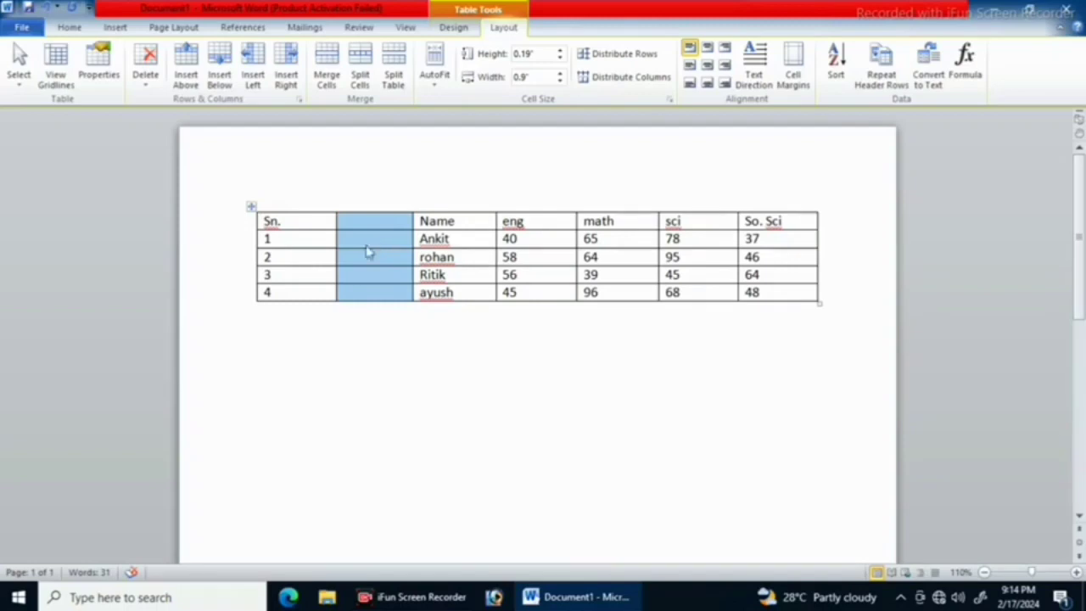
pyautogui.click(371, 258)
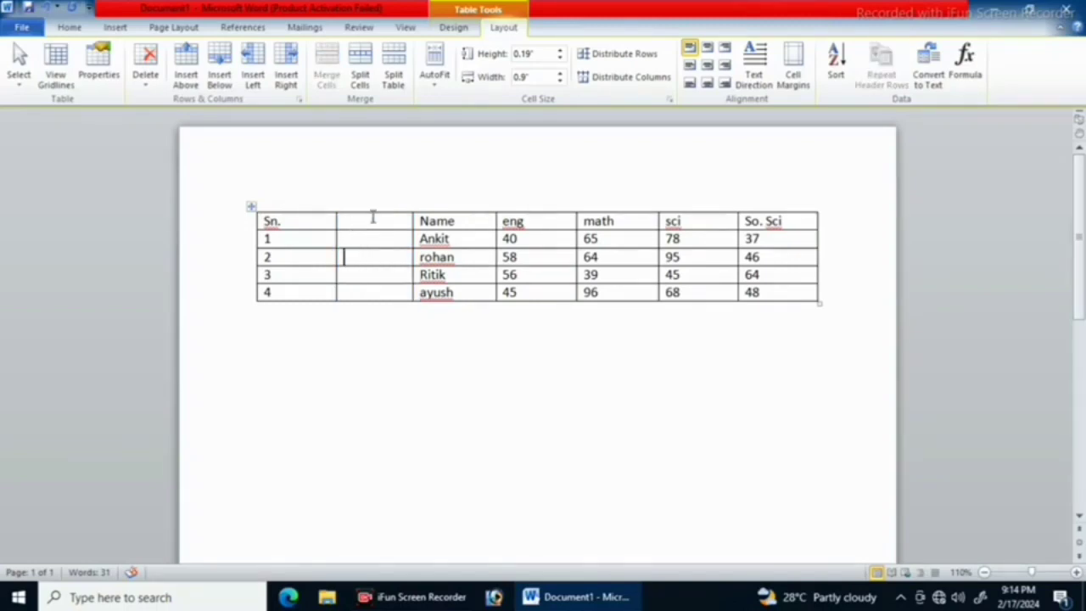
pyautogui.moveTo(343, 220); pyautogui.dragTo(367, 289)
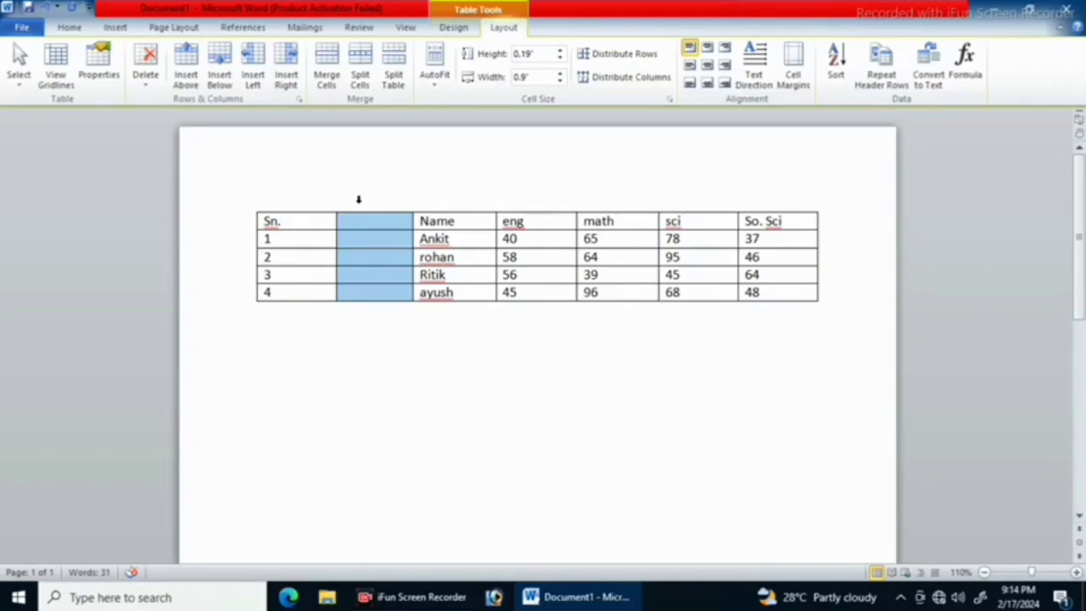
pyautogui.click(332, 69)
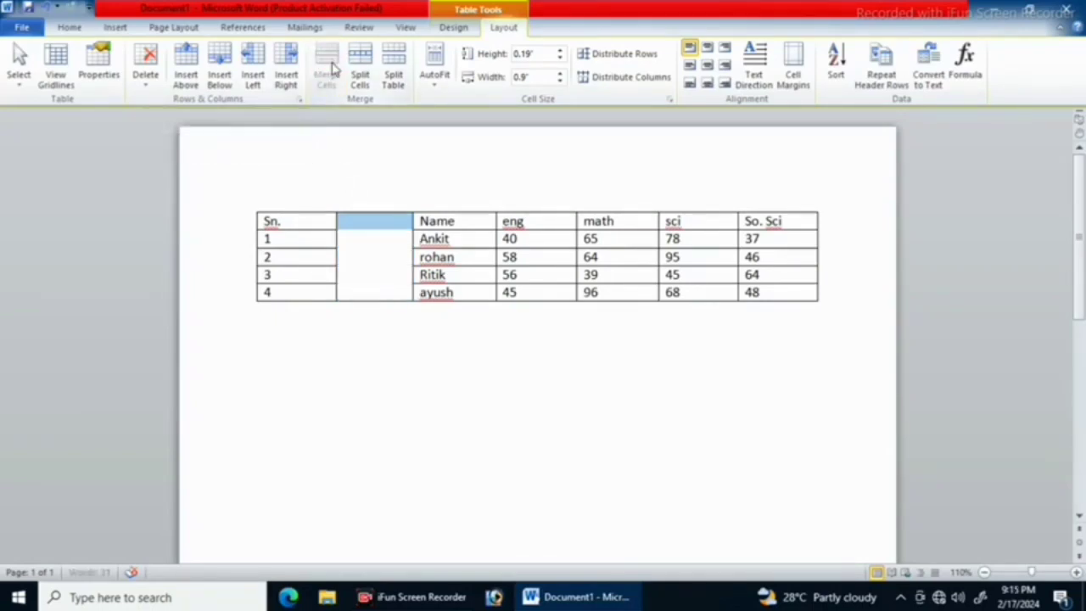
pyautogui.click(365, 292)
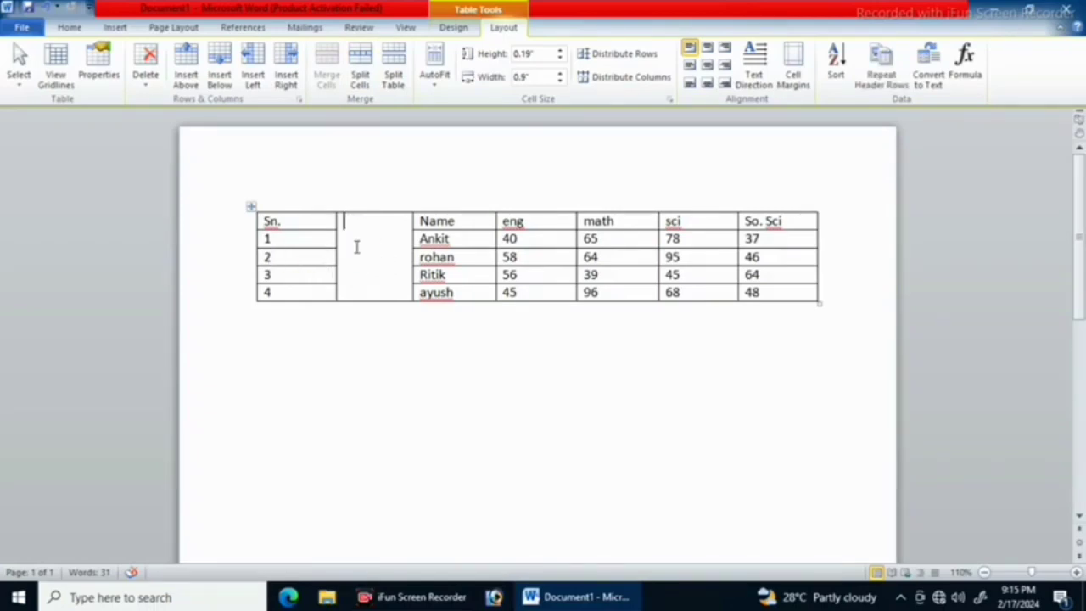
pyautogui.click(361, 80)
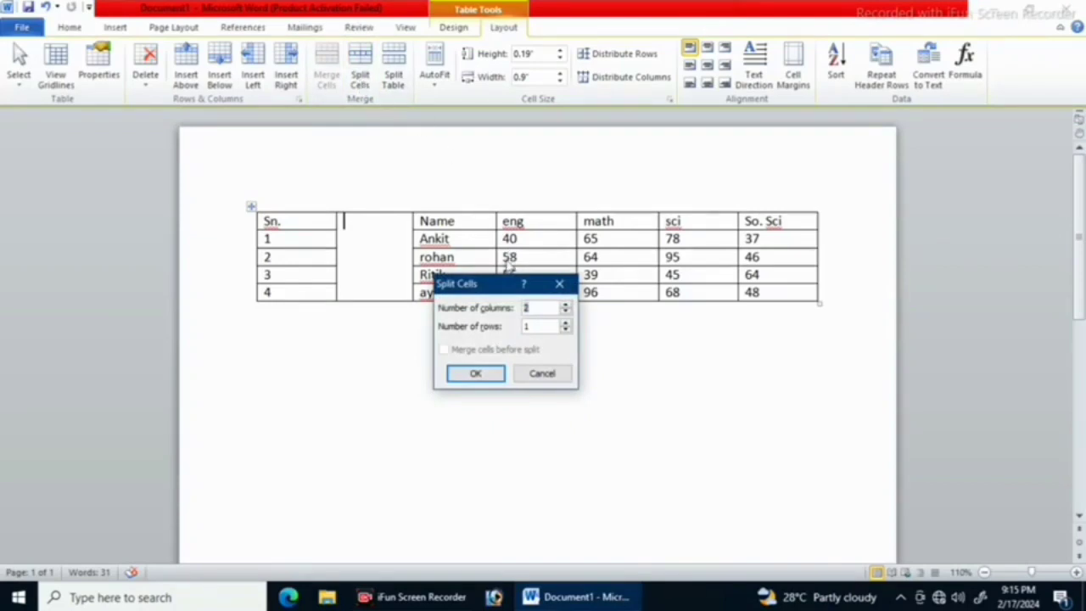
pyautogui.moveTo(499, 287)
pyautogui.mouseDown()
pyautogui.moveTo(404, 150)
pyautogui.moveTo(441, 146)
pyautogui.mouseUp()
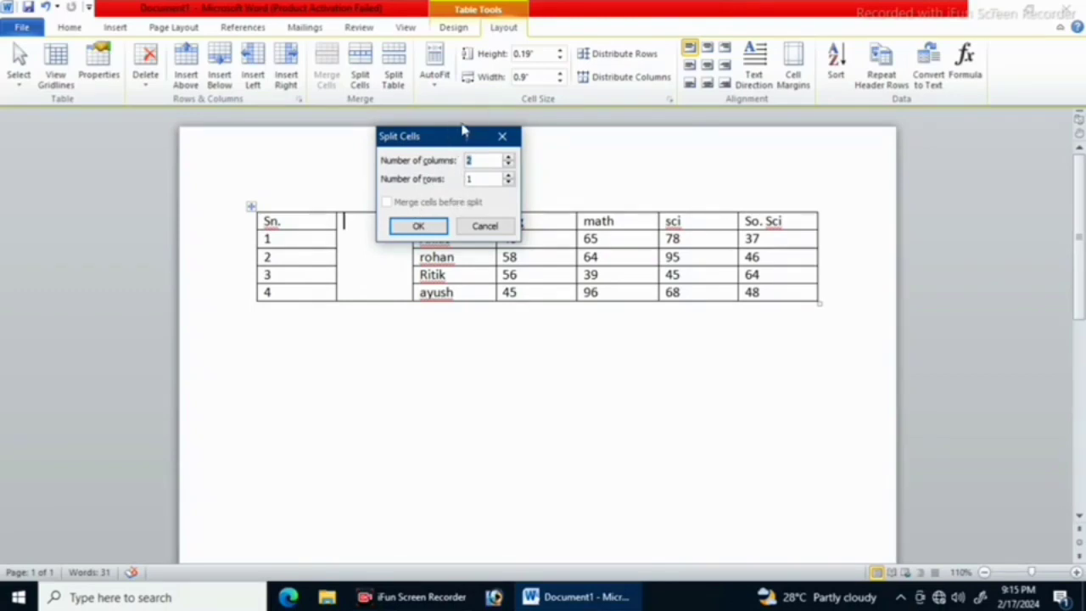
pyautogui.moveTo(463, 129); pyautogui.dragTo(490, 116)
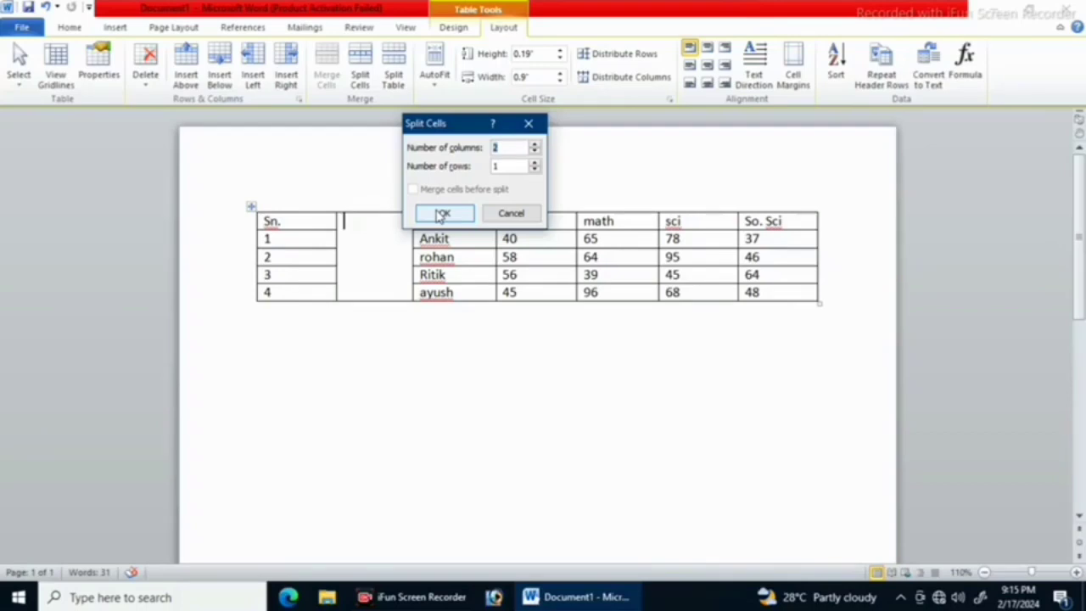
pyautogui.click(442, 215)
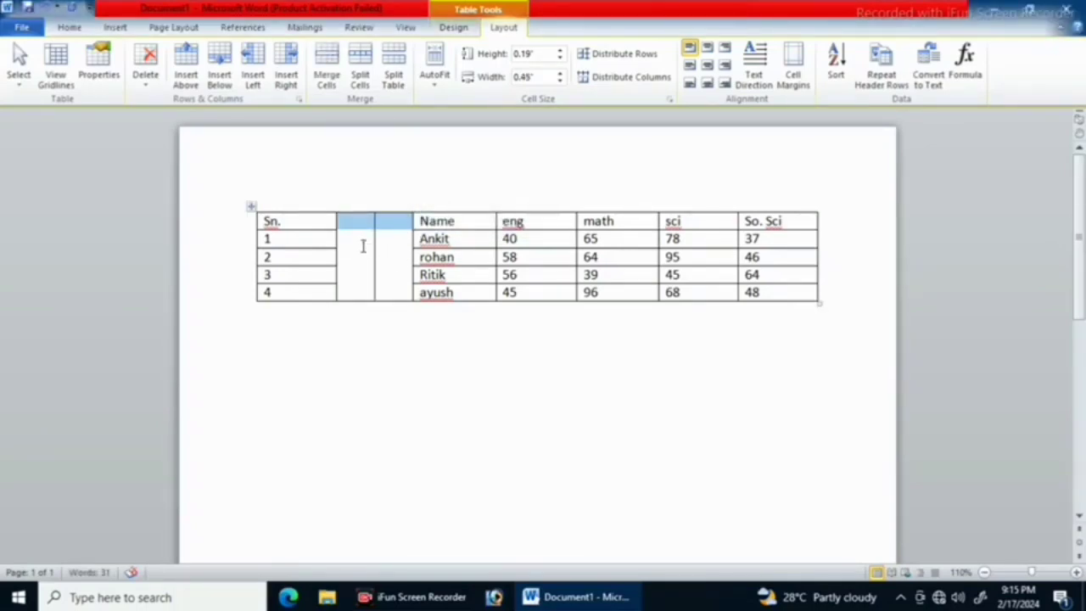
pyautogui.click(389, 226)
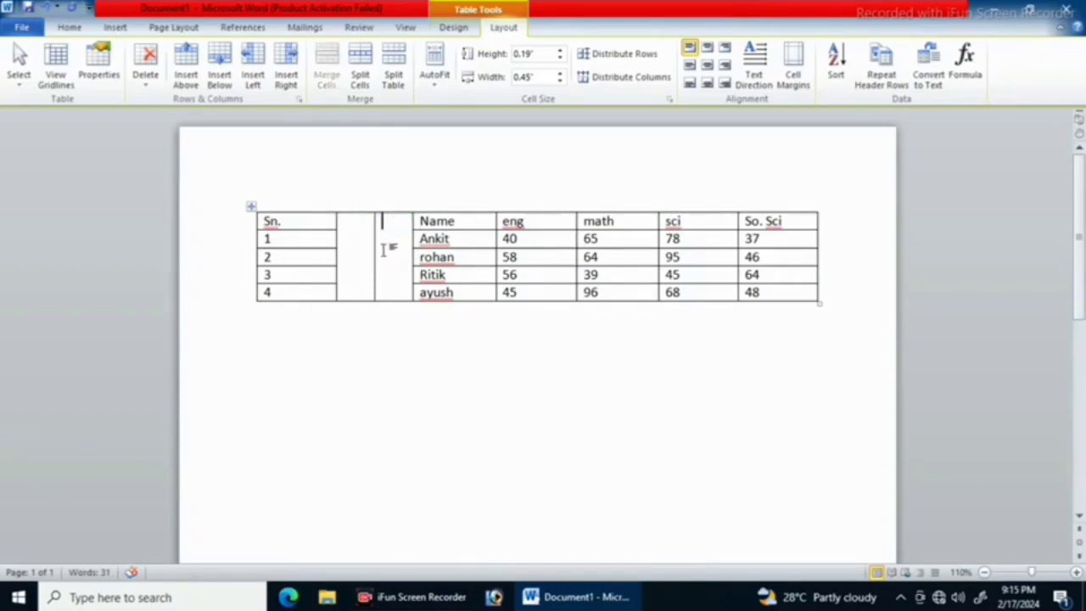
pyautogui.click(345, 224)
pyautogui.hotkey('ctrl', 'z')
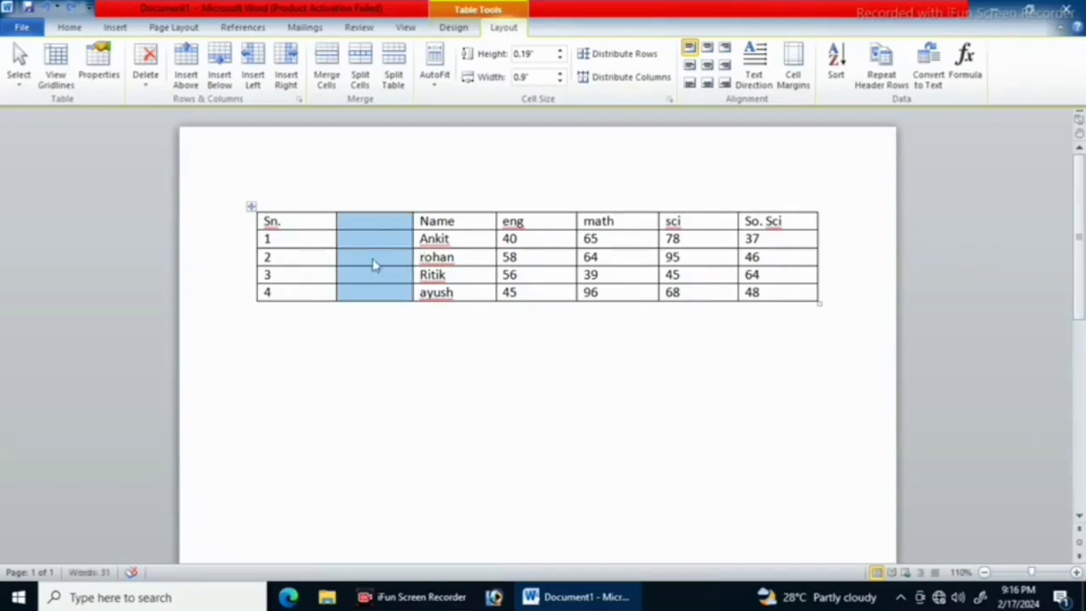
pyautogui.click(364, 263)
pyautogui.click(294, 259)
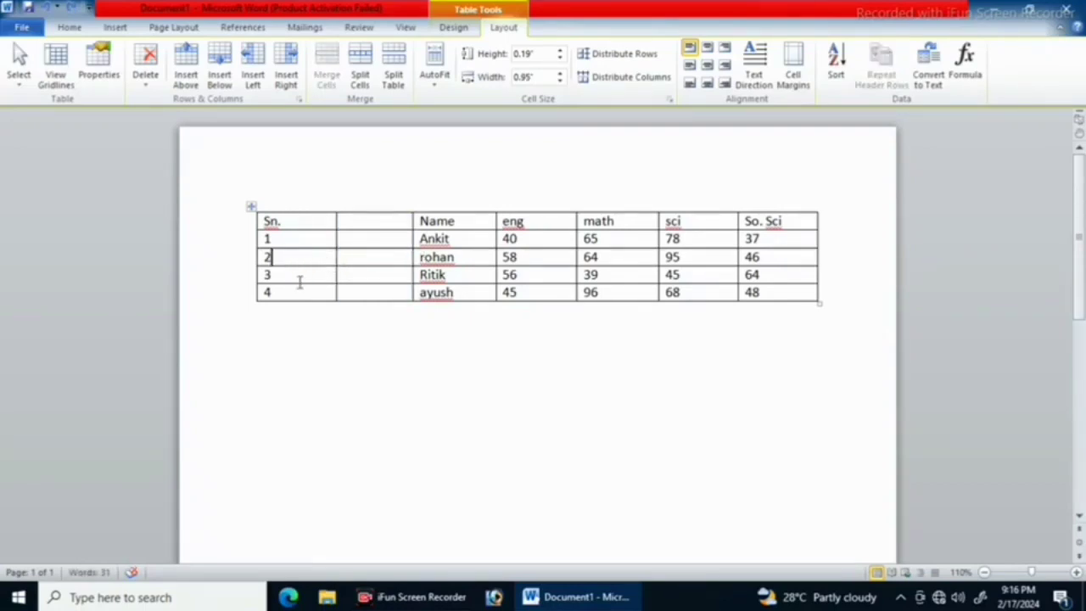
pyautogui.click(394, 75)
pyautogui.moveTo(383, 291)
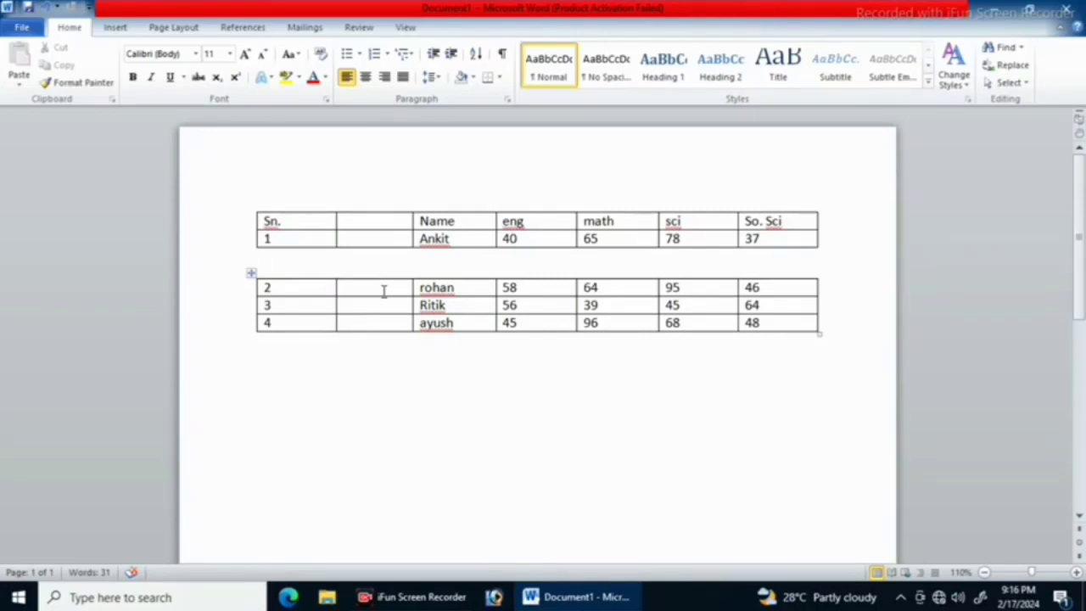
pyautogui.press('Delete')
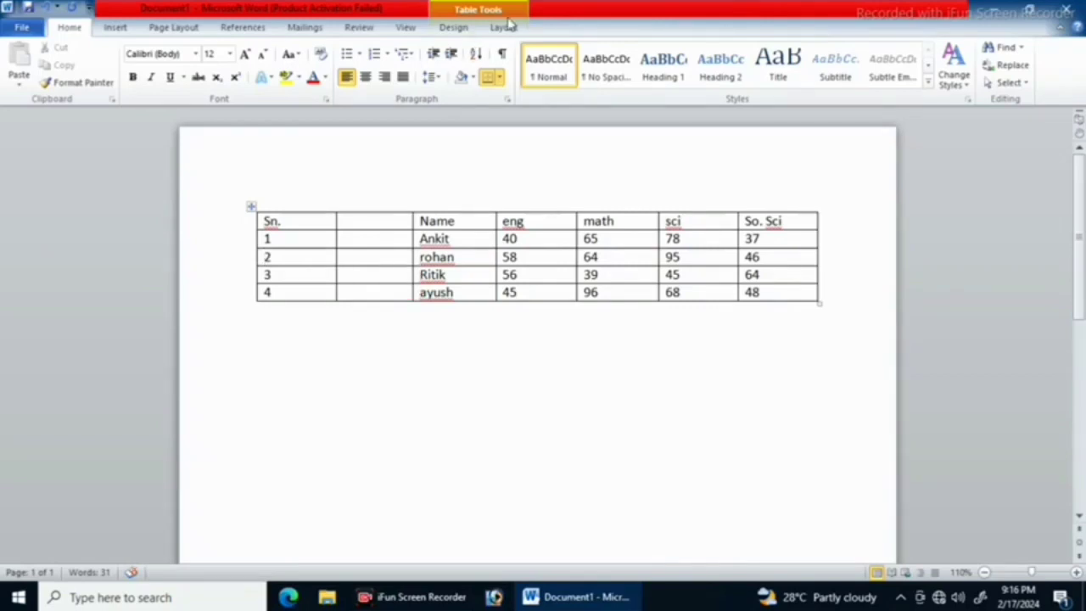
pyautogui.click(500, 29)
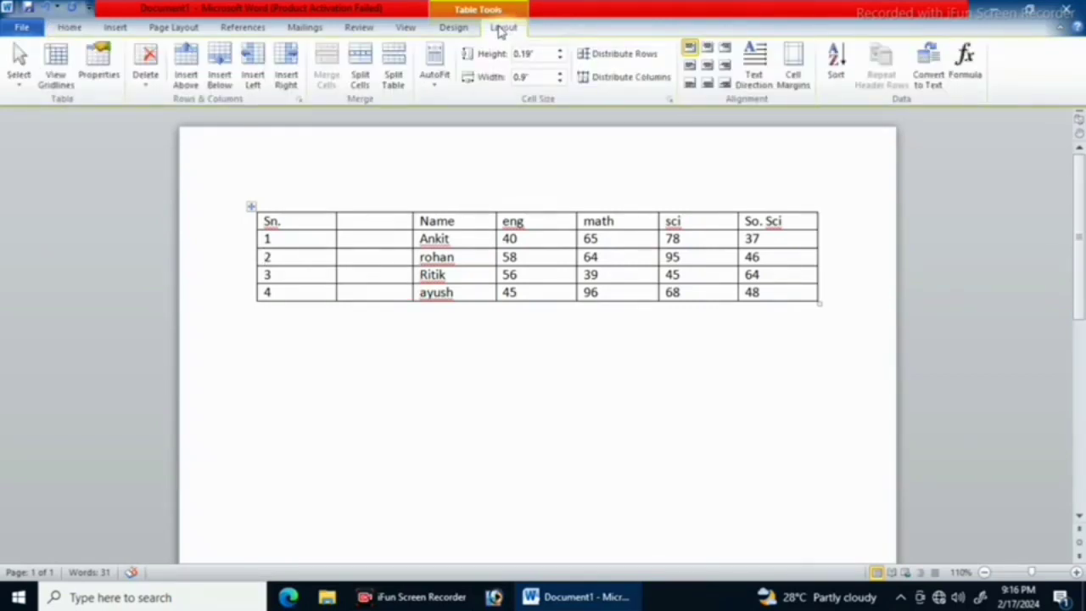
pyautogui.click(364, 233)
# Step: Delete the blank second column from the marks table
pyautogui.click(437, 89)
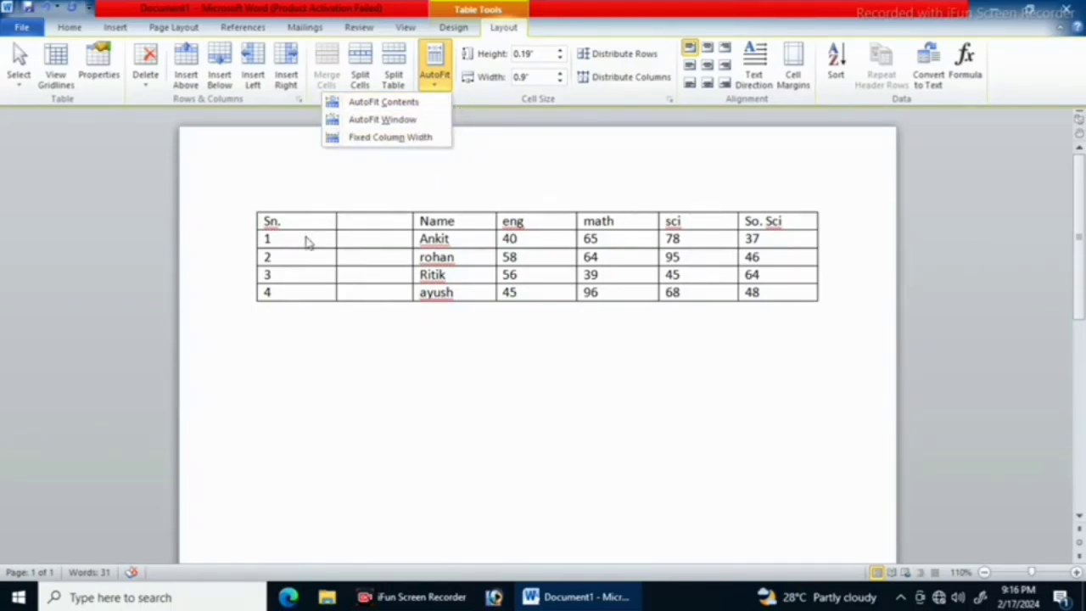
pyautogui.click(358, 225)
pyautogui.click(365, 222)
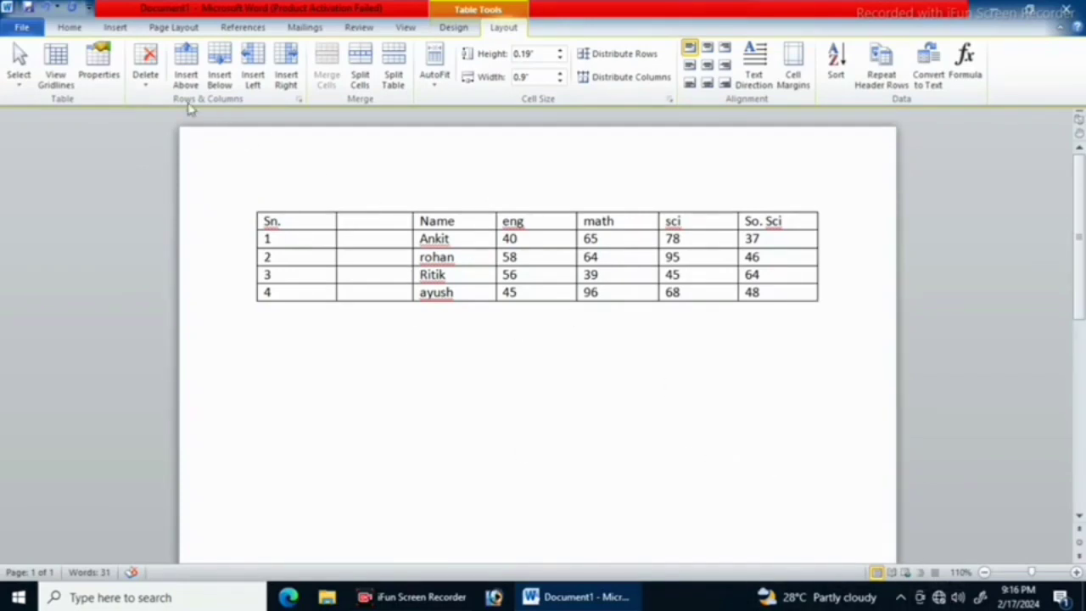
pyautogui.click(146, 78)
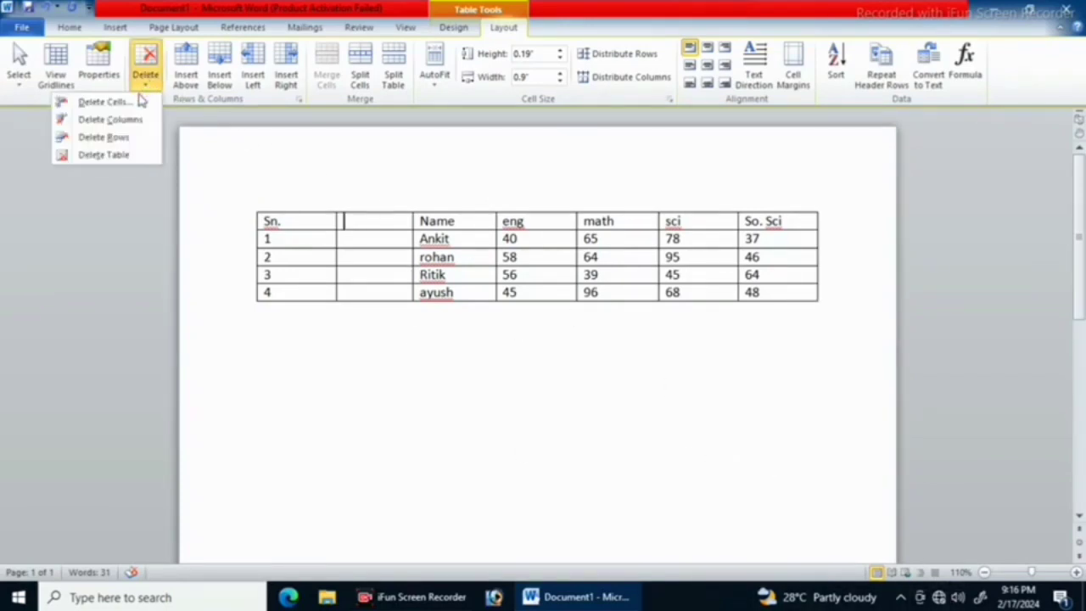
pyautogui.click(115, 120)
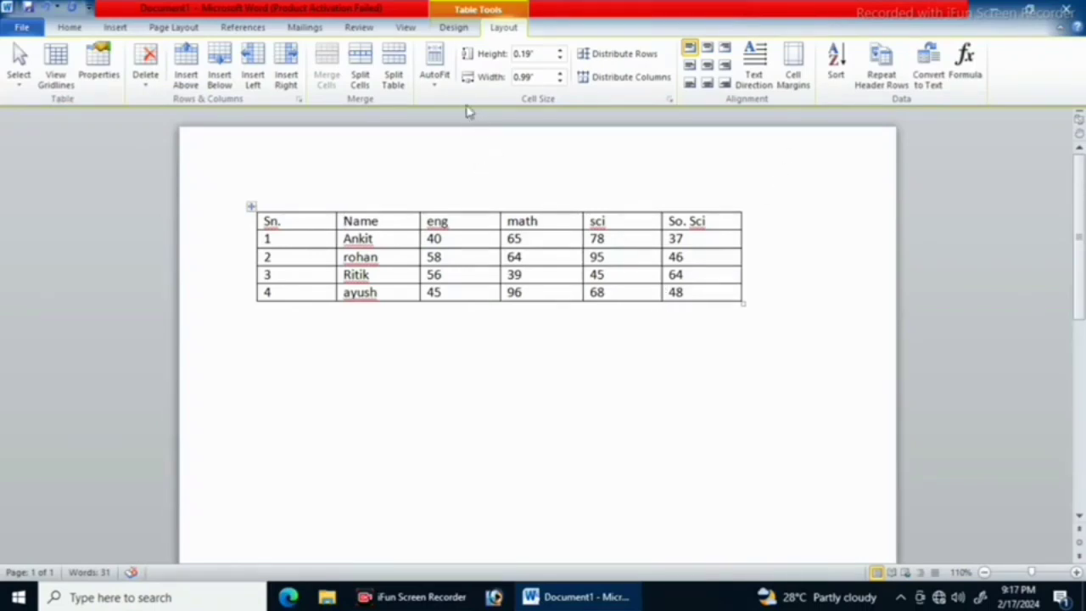
# Step: Try AutoFit Contents and AutoFit Window, then settle on Fixed Column Width
pyautogui.click(435, 85)
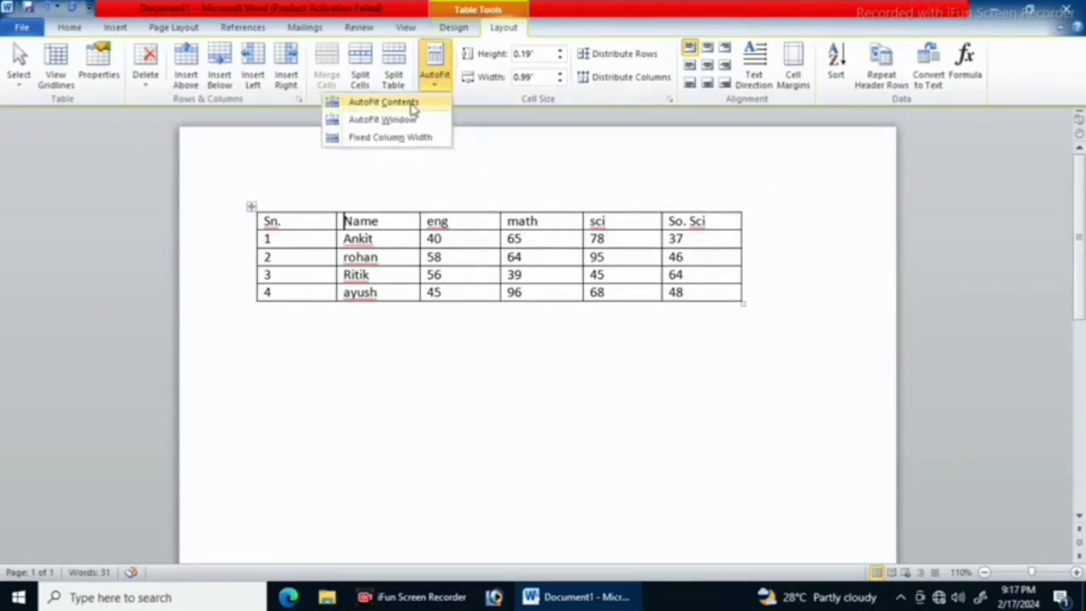
pyautogui.click(384, 102)
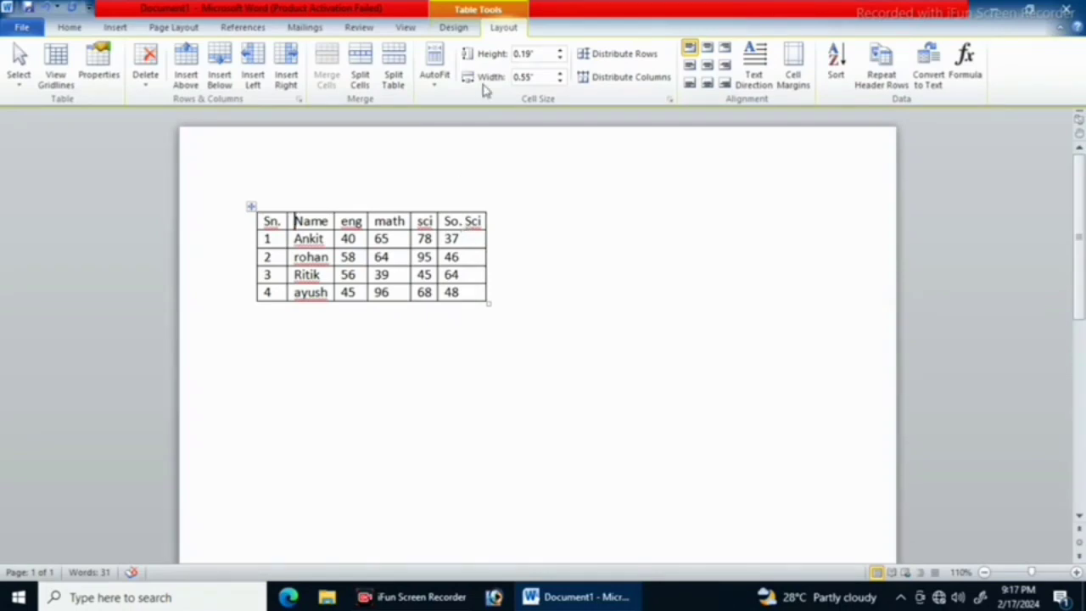
pyautogui.click(434, 85)
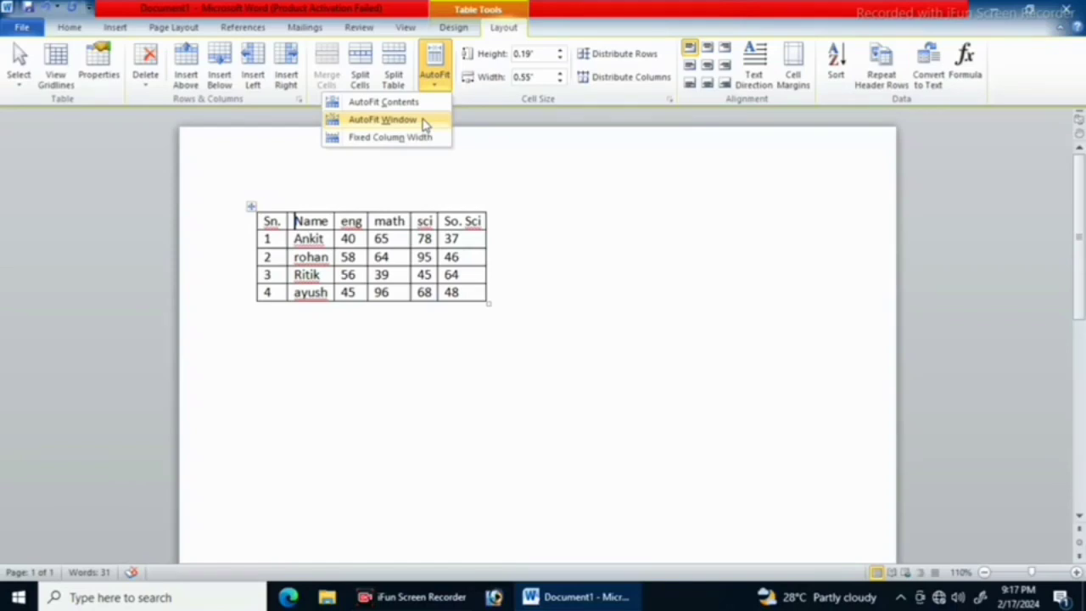
pyautogui.click(424, 123)
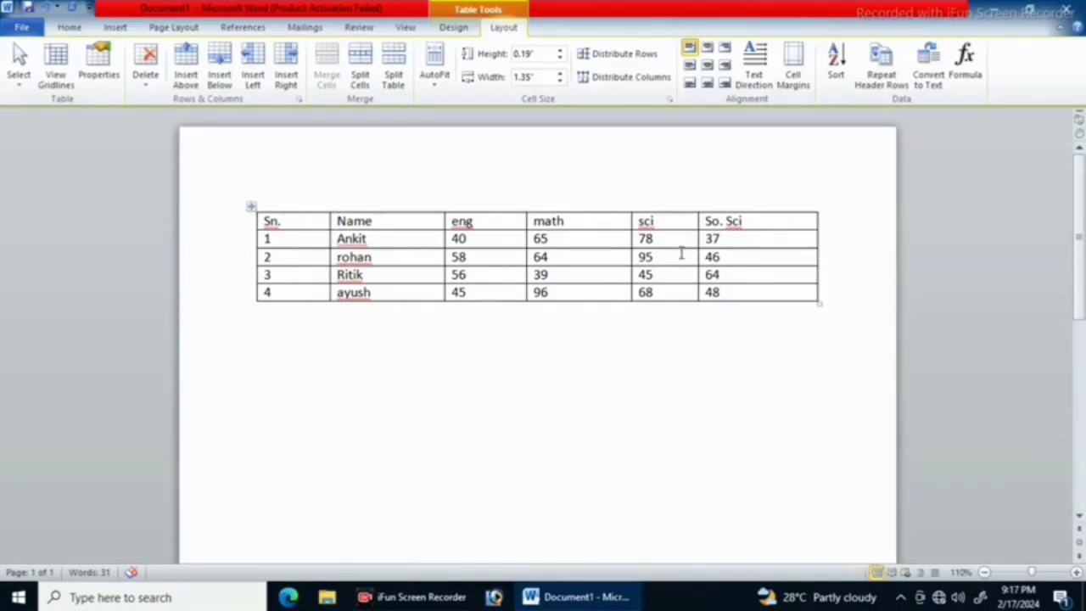
pyautogui.click(442, 81)
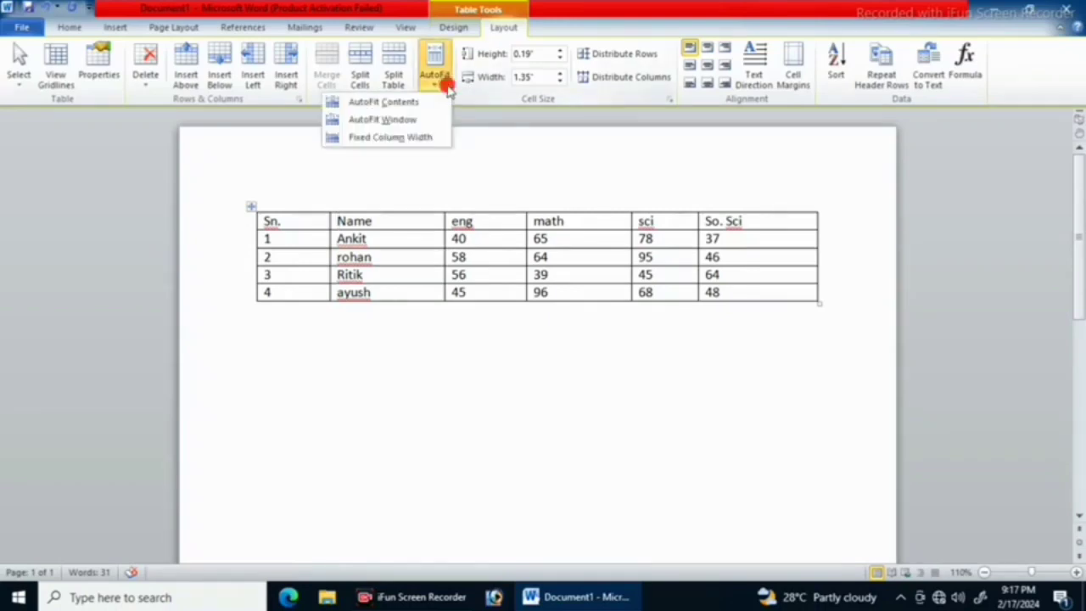
pyautogui.click(422, 138)
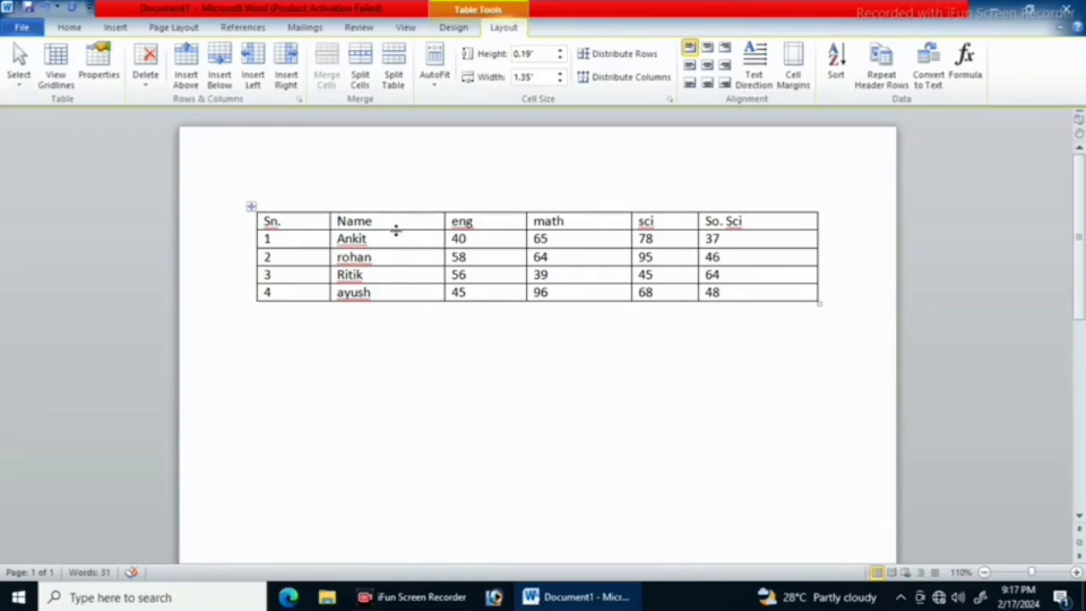
pyautogui.click(875, 565)
pyautogui.click(402, 225)
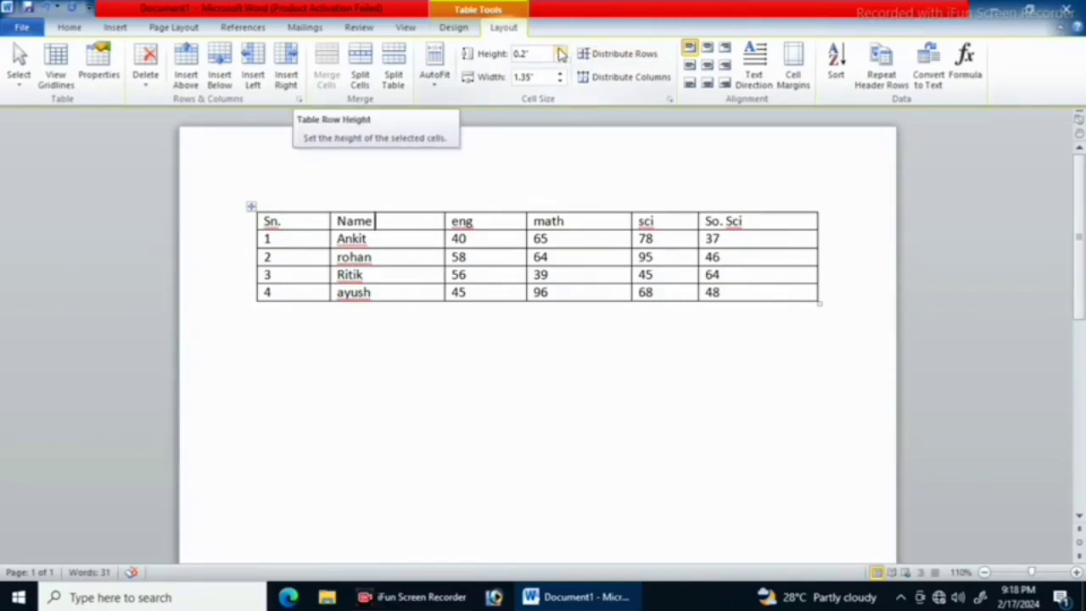
pyautogui.click(560, 50)
pyautogui.click(560, 51)
pyautogui.click(560, 51)
pyautogui.click(560, 51)
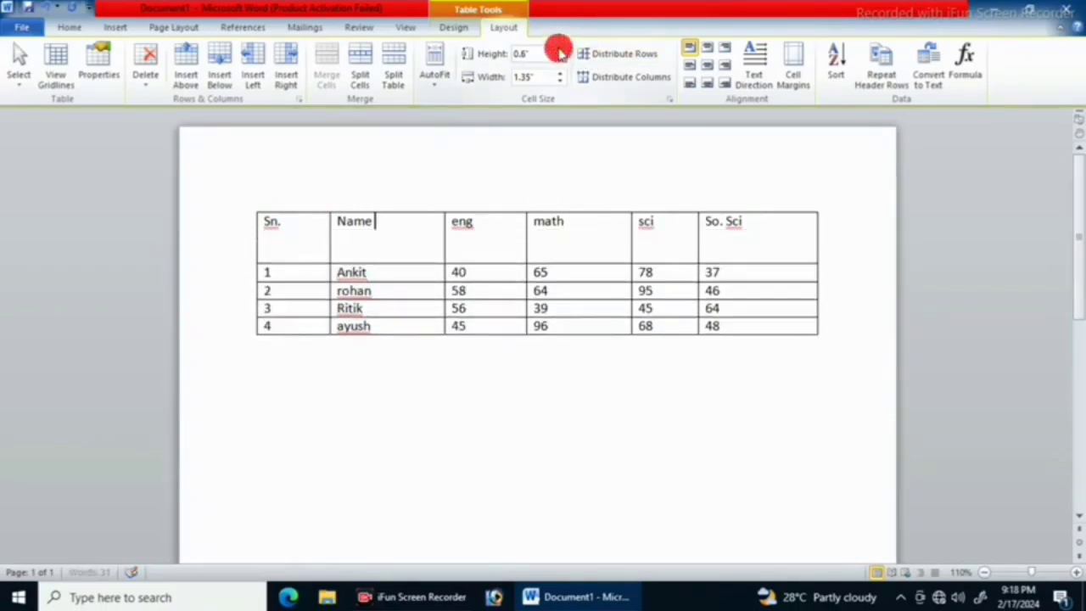
pyautogui.click(560, 51)
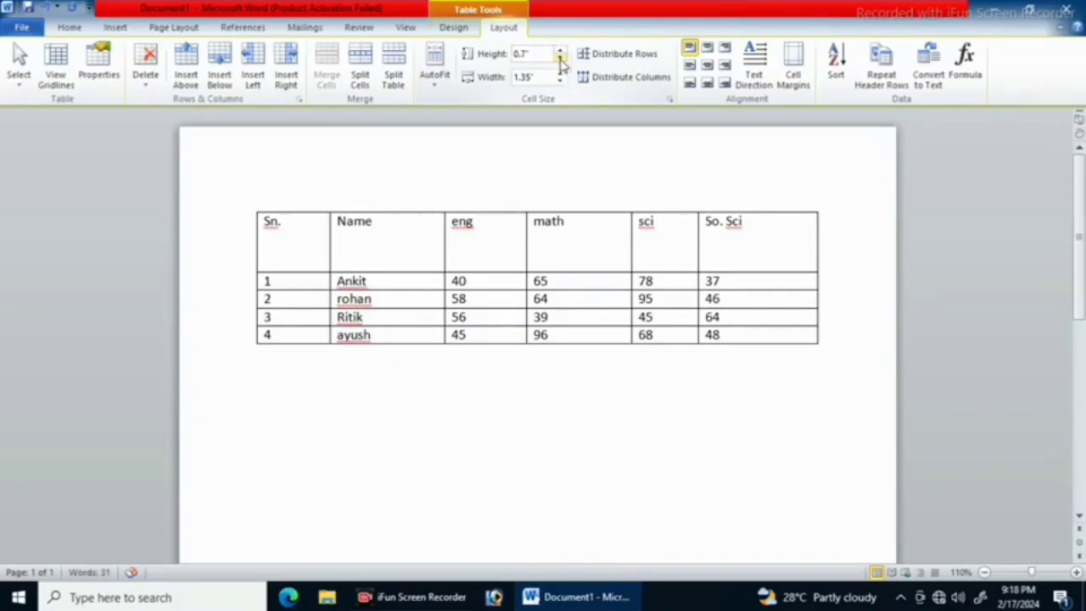
pyautogui.click(560, 57)
pyautogui.click(560, 57)
pyautogui.click(560, 58)
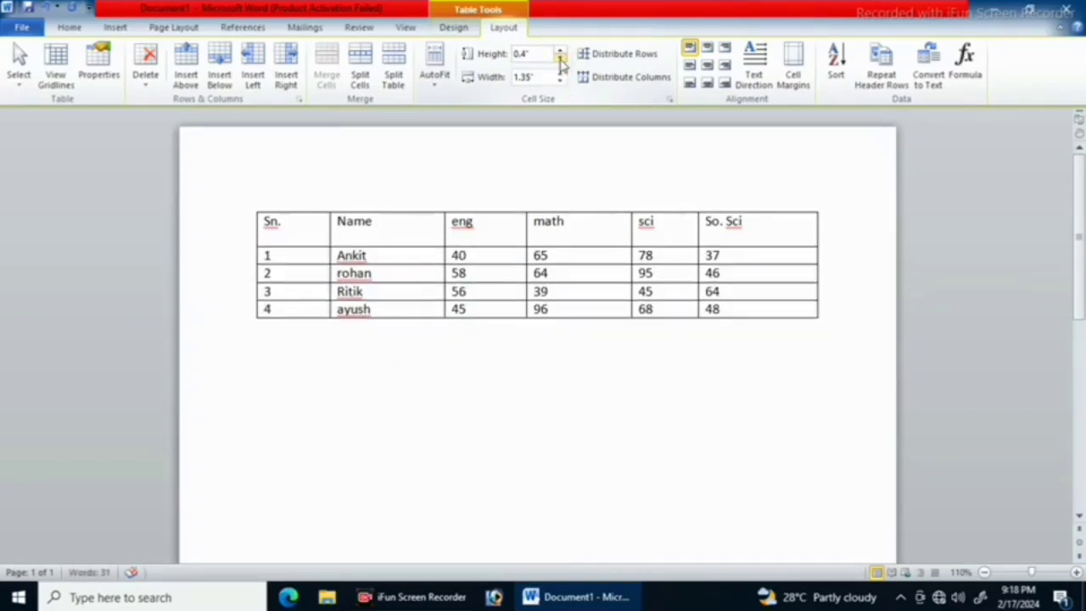
pyautogui.click(560, 58)
pyautogui.click(560, 57)
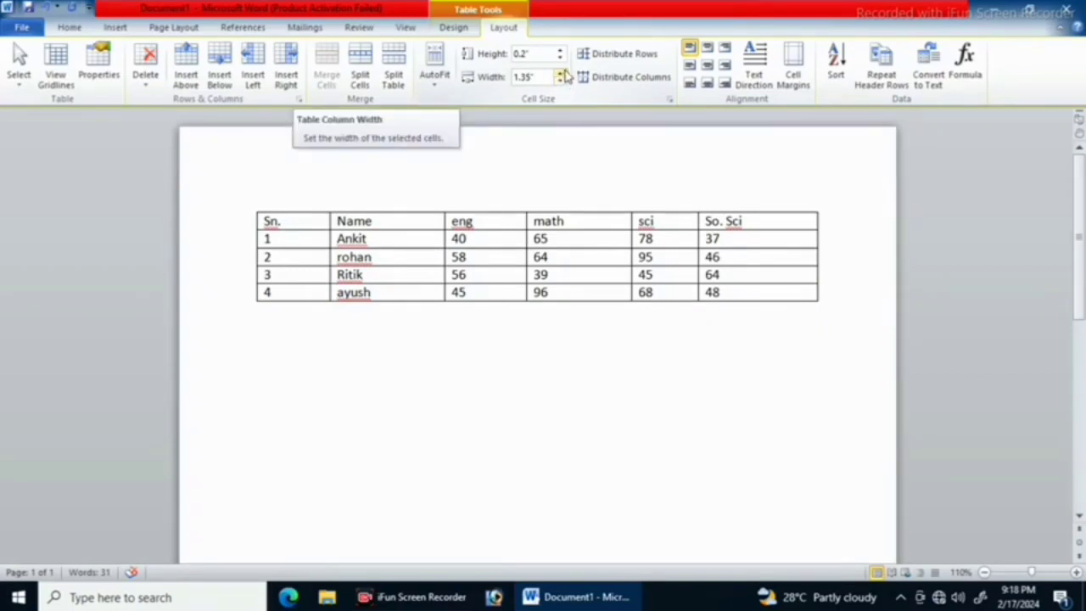
# Step: Adjust the Name column width, then distribute rows and columns so all six are 1.07" wide
pyautogui.click(560, 73)
pyautogui.click(560, 73)
pyautogui.click(560, 73)
pyautogui.click(560, 73)
pyautogui.click(560, 73)
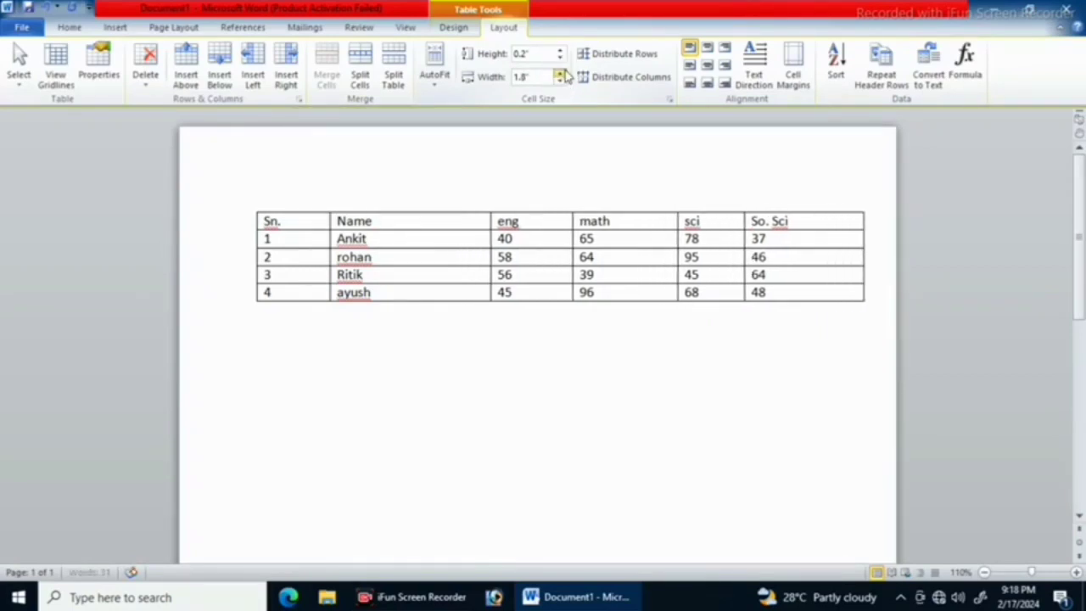
pyautogui.click(560, 80)
pyautogui.click(560, 79)
pyautogui.click(561, 80)
pyautogui.click(560, 79)
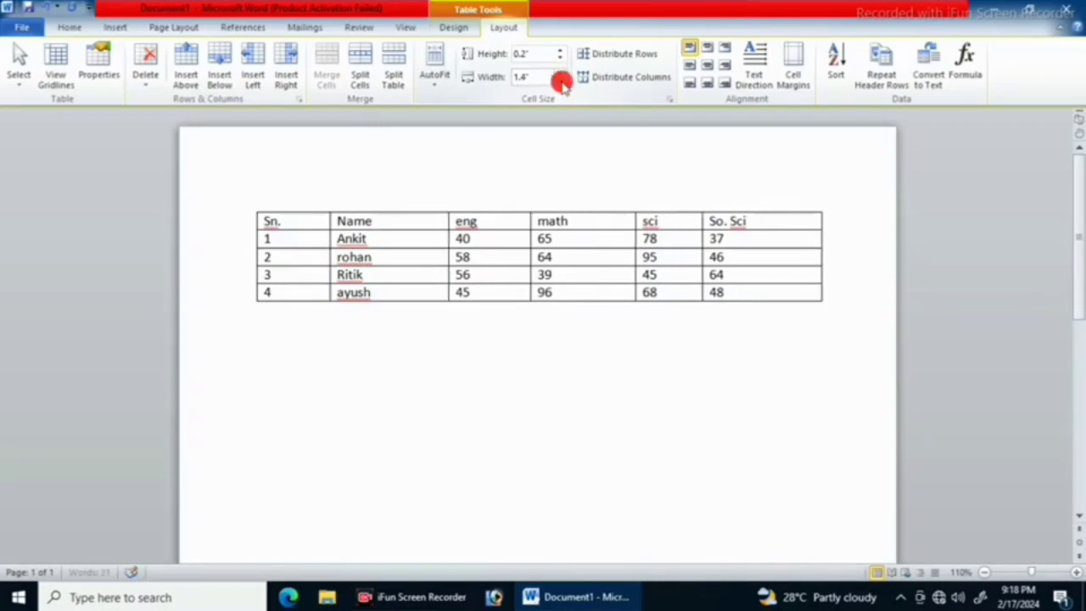
pyautogui.click(560, 81)
pyautogui.click(560, 80)
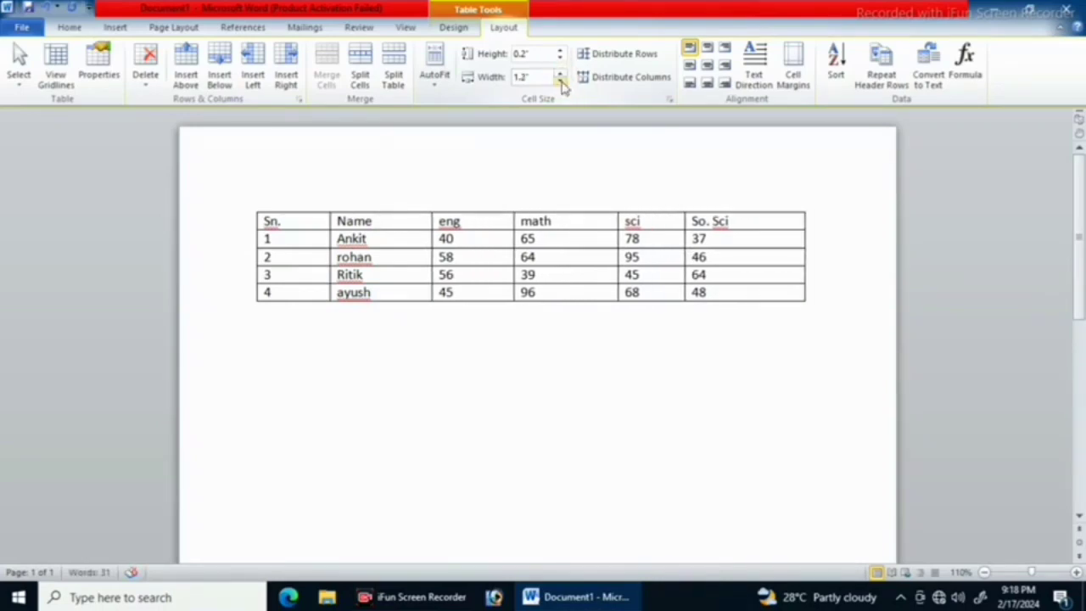
pyautogui.click(560, 81)
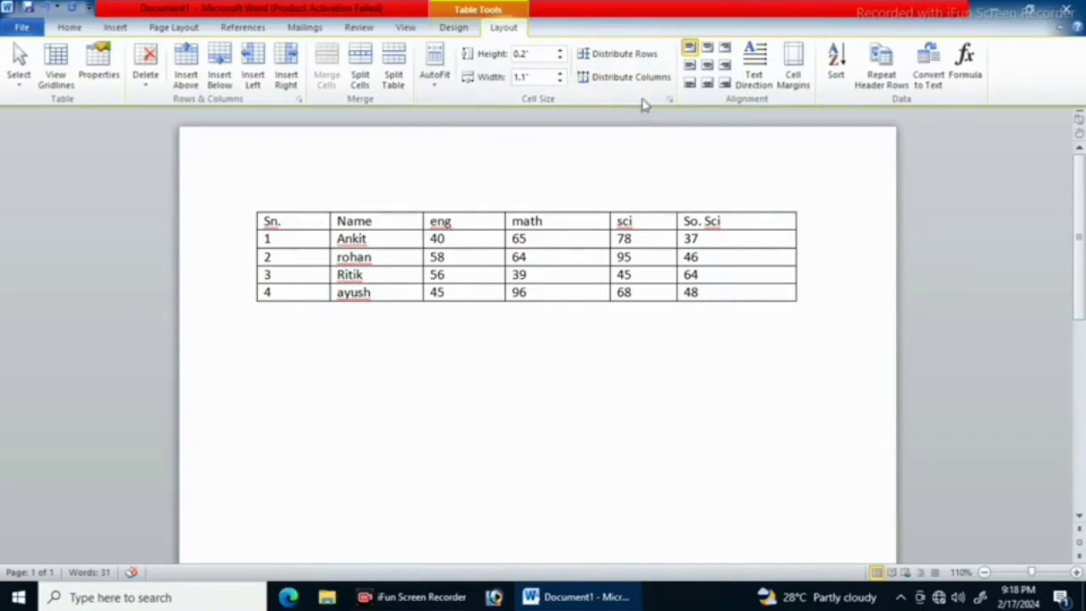
pyautogui.click(631, 57)
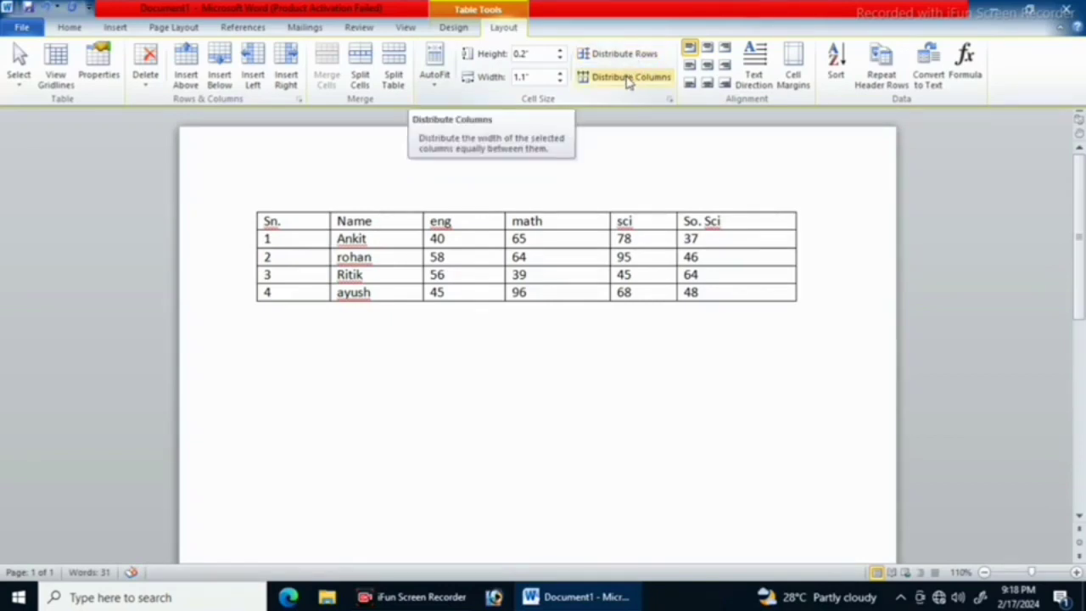
pyautogui.click(630, 78)
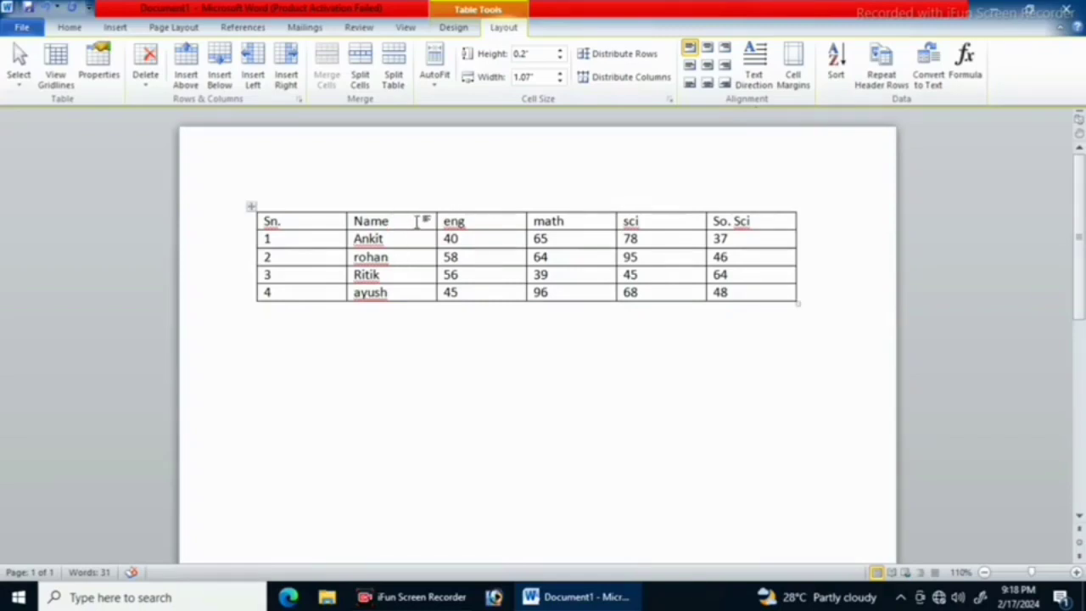
pyautogui.moveTo(259, 230); pyautogui.dragTo(258, 275)
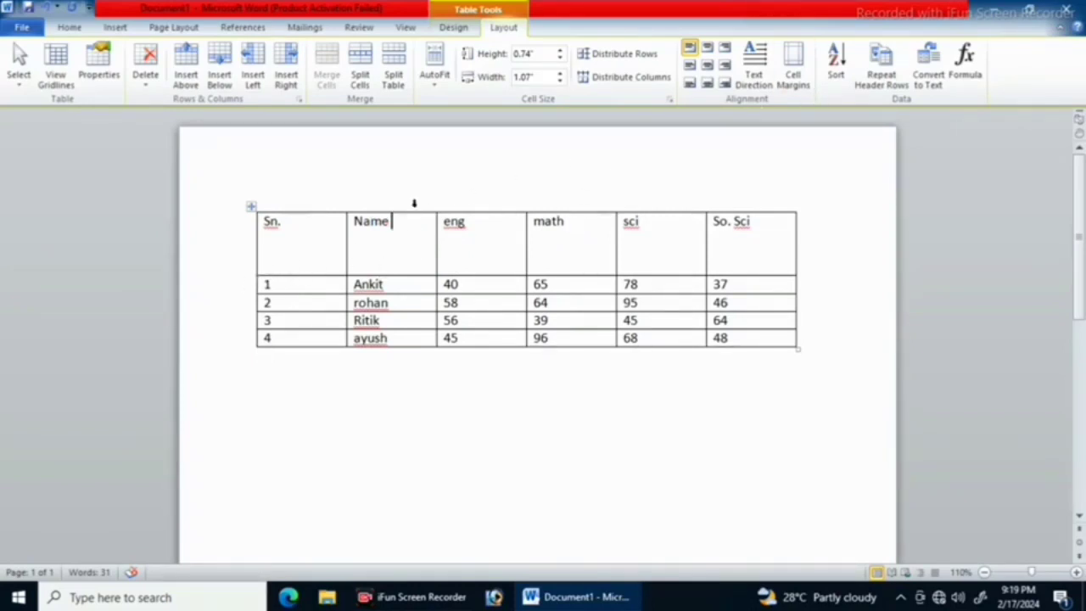
pyautogui.moveTo(410, 222); pyautogui.dragTo(368, 221)
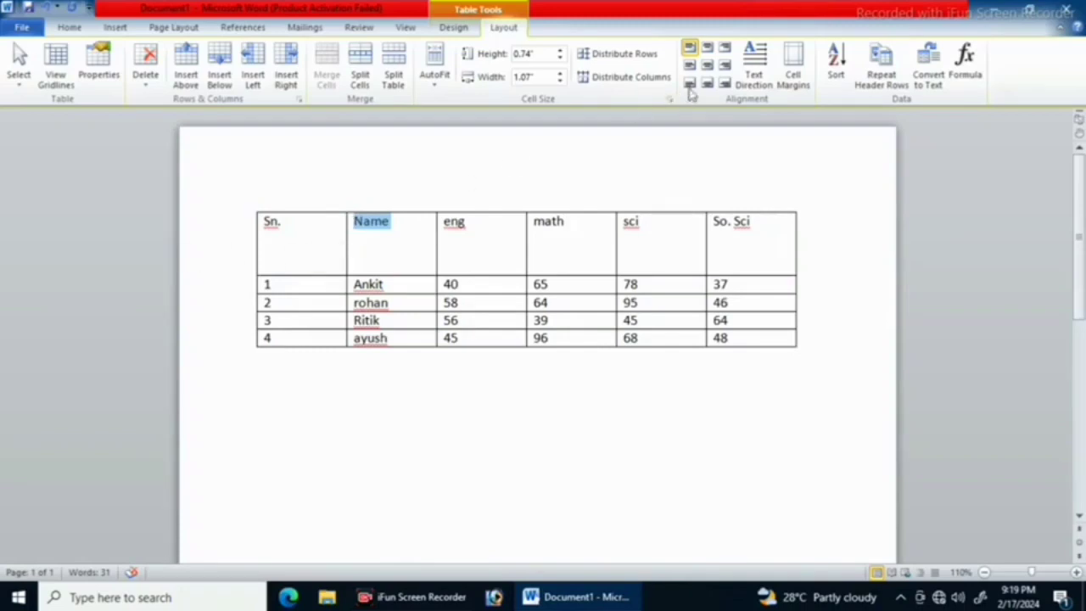
pyautogui.click(708, 50)
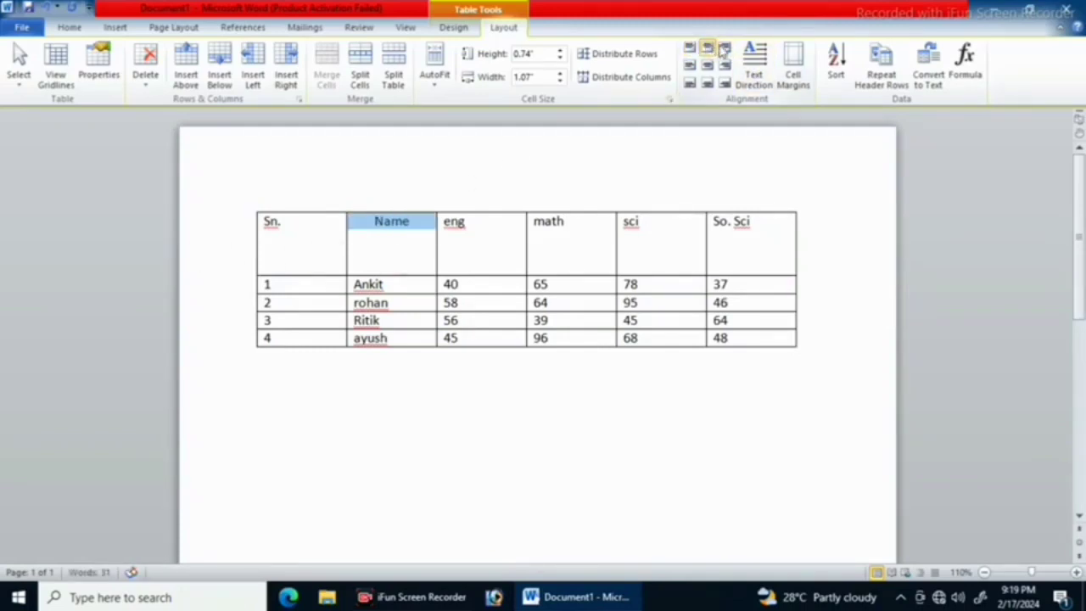
pyautogui.click(724, 47)
pyautogui.click(723, 65)
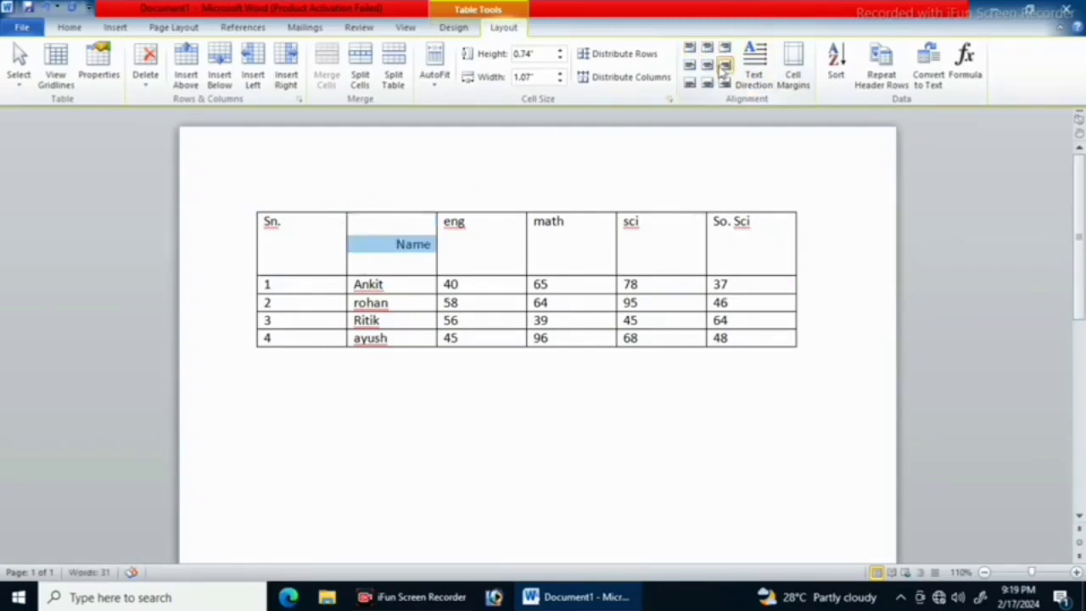
pyautogui.click(707, 65)
pyautogui.click(689, 66)
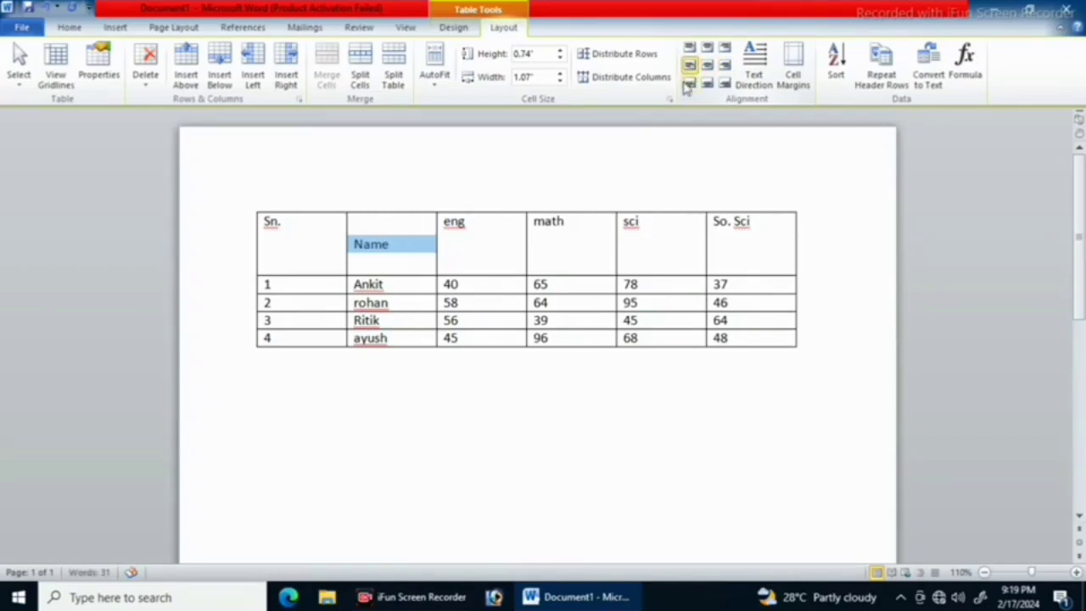
pyautogui.click(689, 83)
pyautogui.click(708, 84)
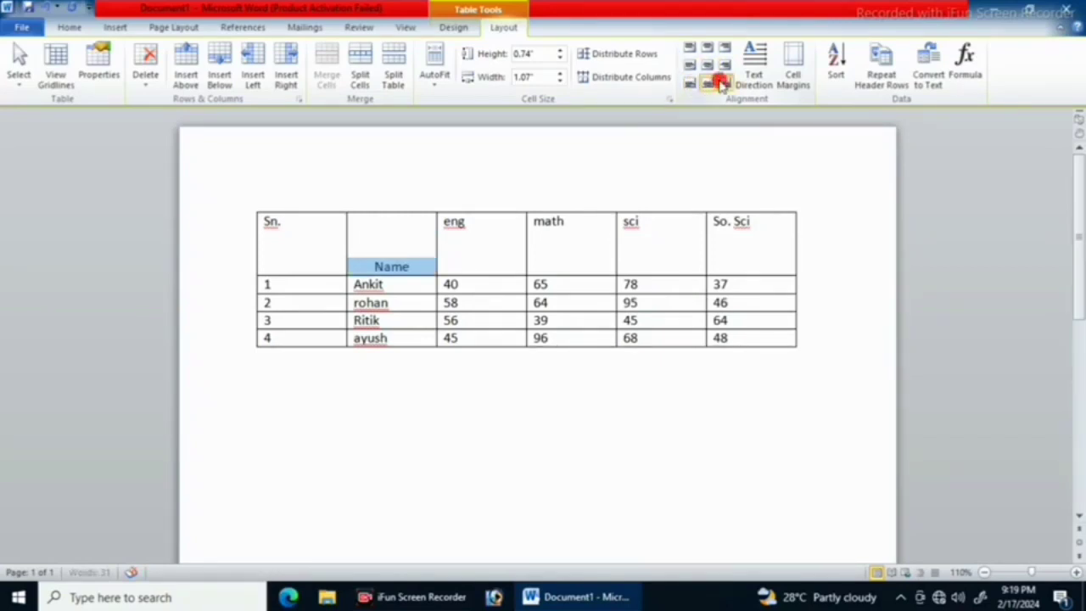
pyautogui.click(725, 83)
pyautogui.click(724, 65)
pyautogui.click(707, 66)
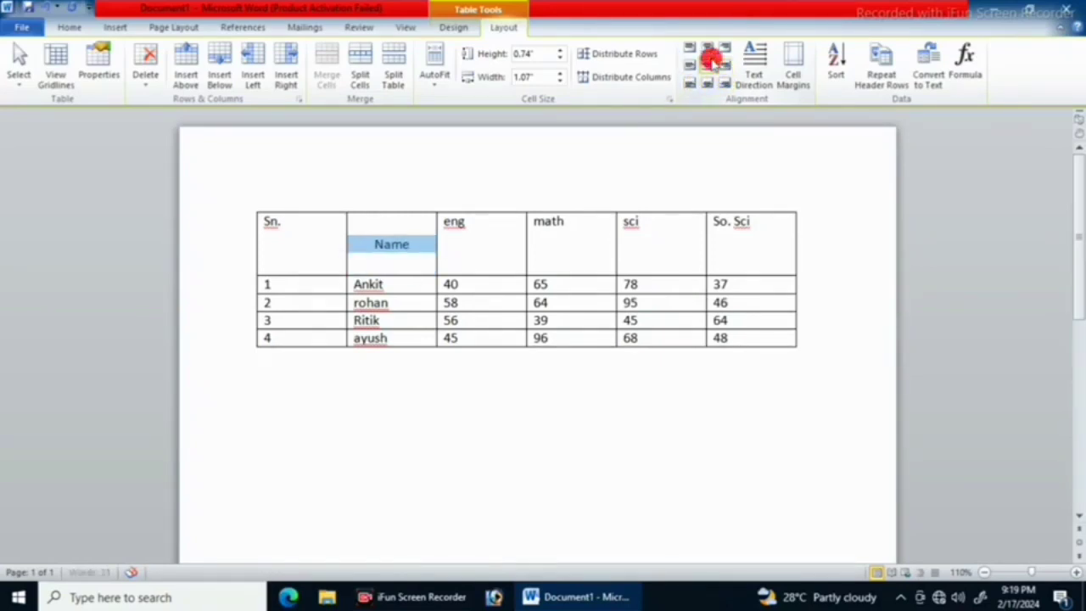
pyautogui.click(707, 48)
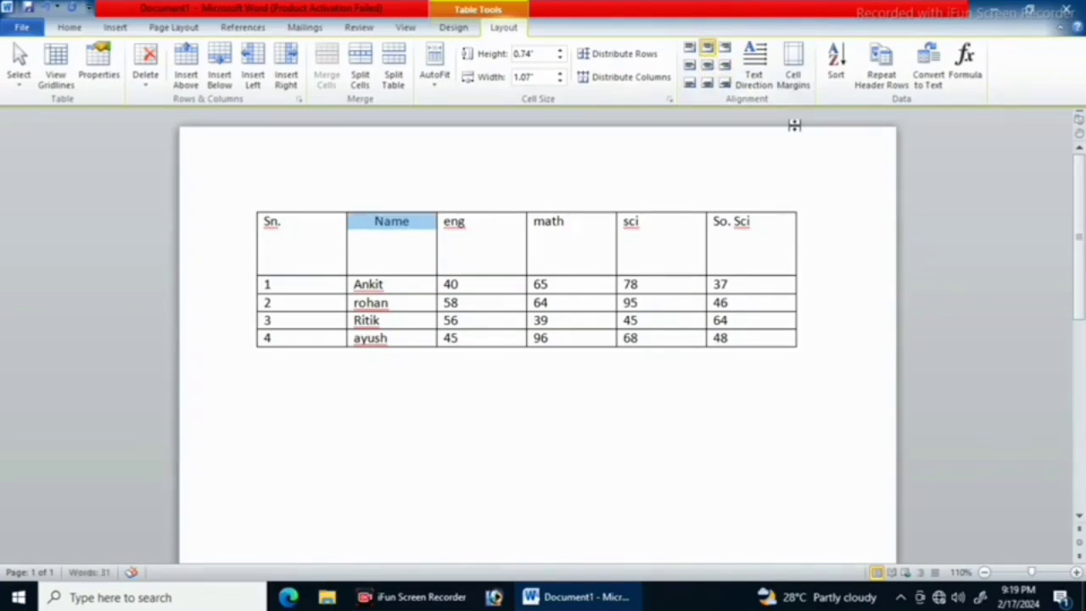
pyautogui.click(766, 78)
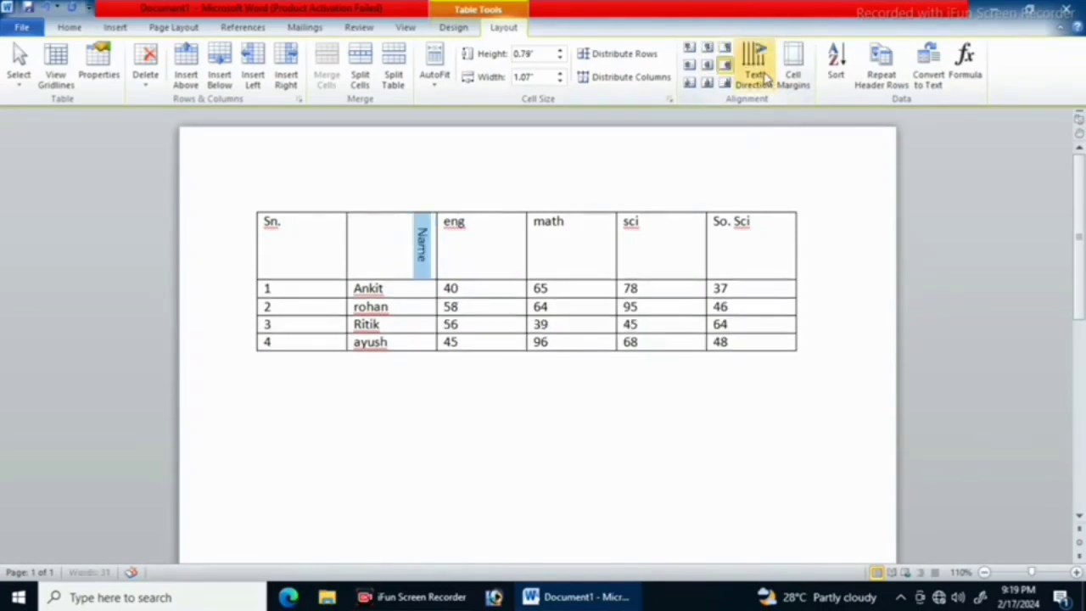
pyautogui.click(766, 77)
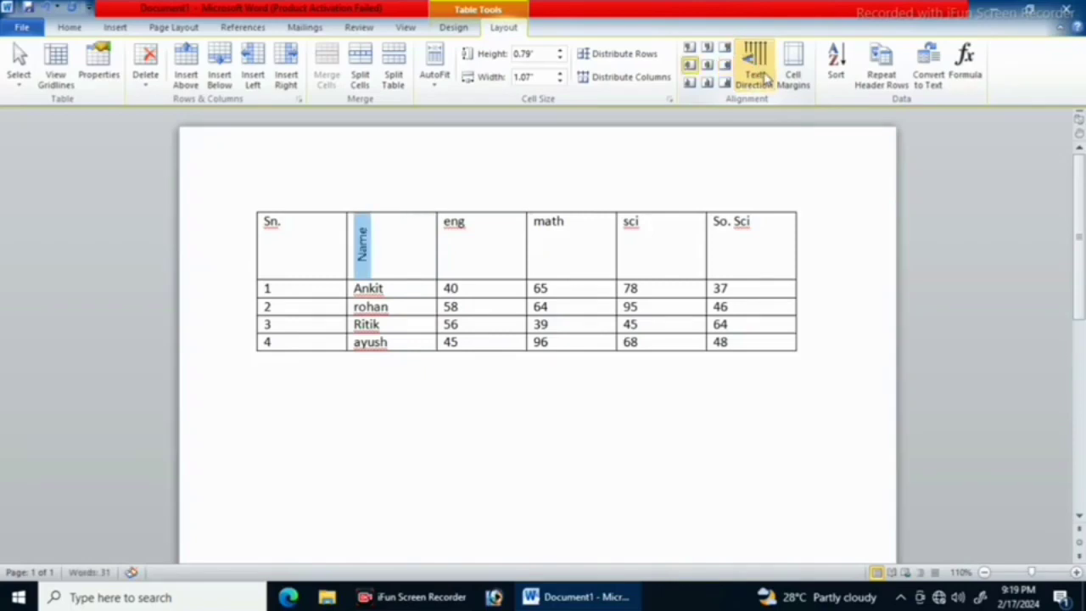
pyautogui.click(766, 78)
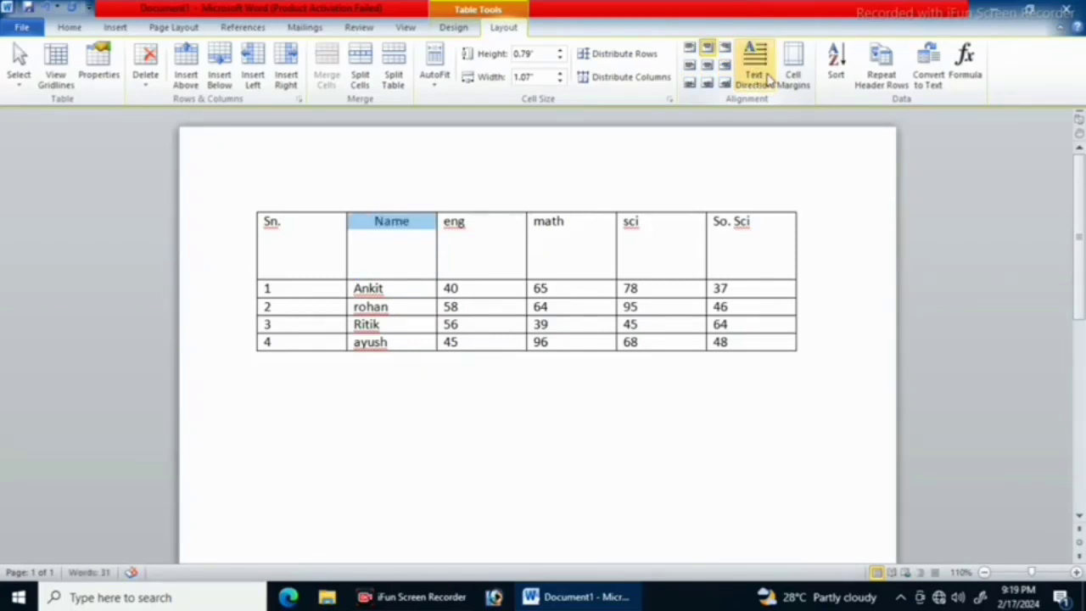
pyautogui.click(766, 77)
pyautogui.click(766, 77)
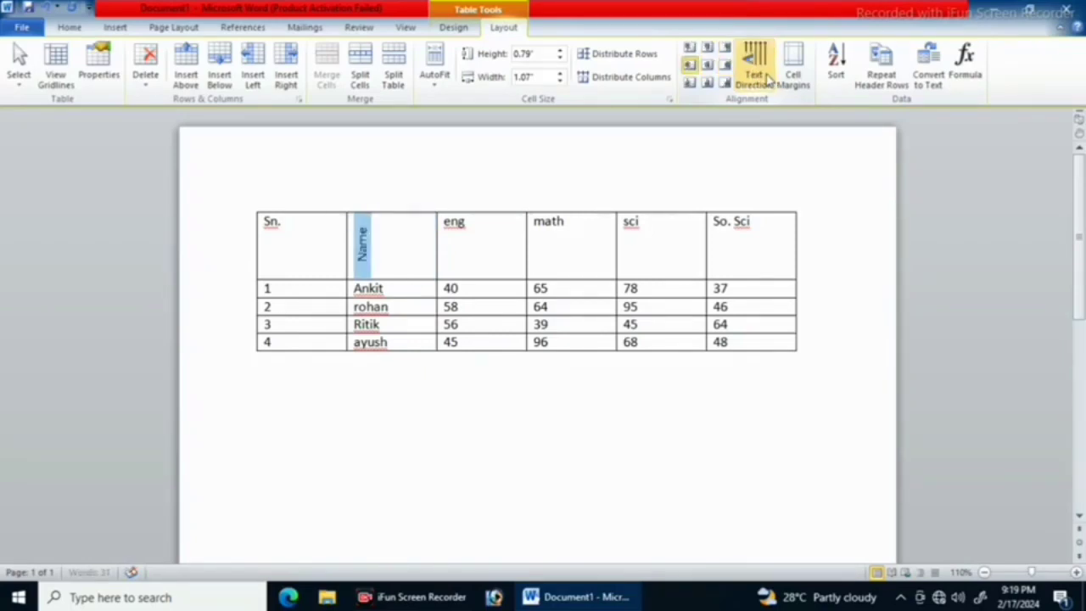
pyautogui.click(766, 77)
pyautogui.moveTo(787, 279)
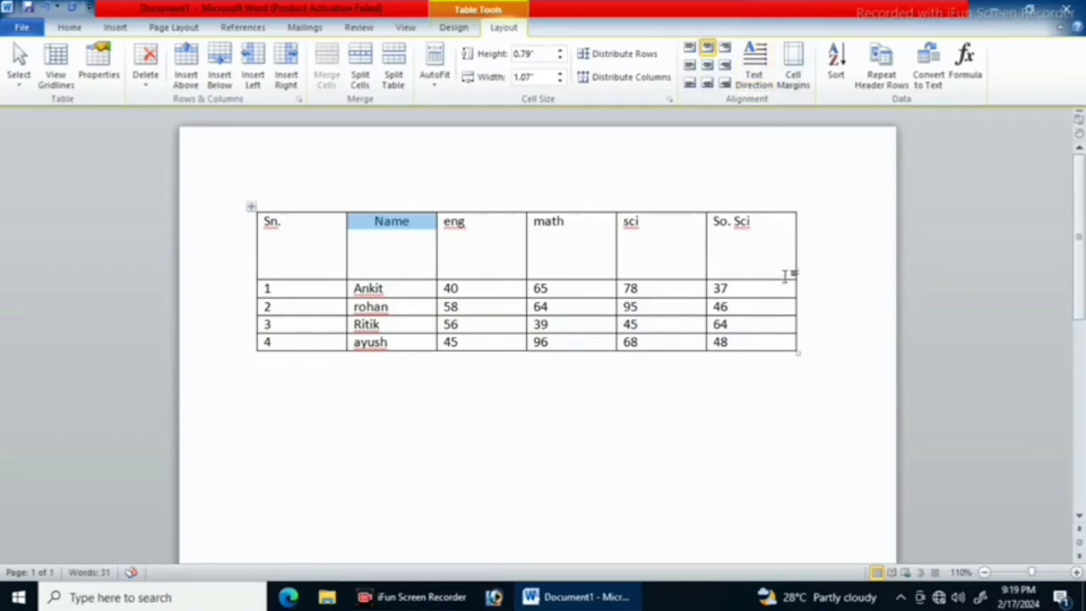
# Step: Drag the header row to 0.37" high and narrow the So. Sci column
pyautogui.moveTo(788, 280); pyautogui.dragTo(796, 245)
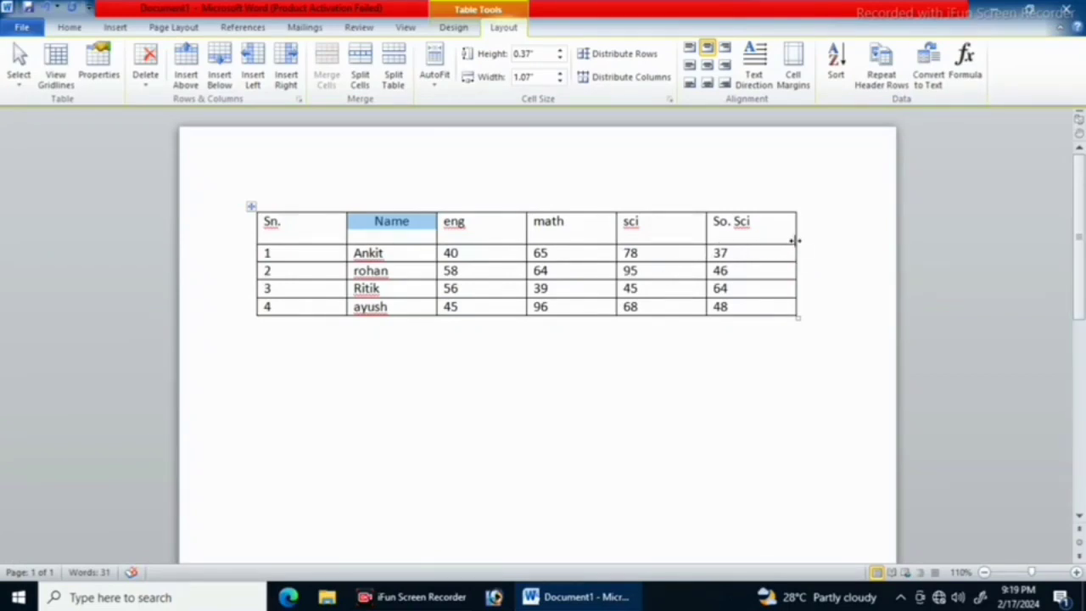
pyautogui.moveTo(795, 241); pyautogui.dragTo(769, 246)
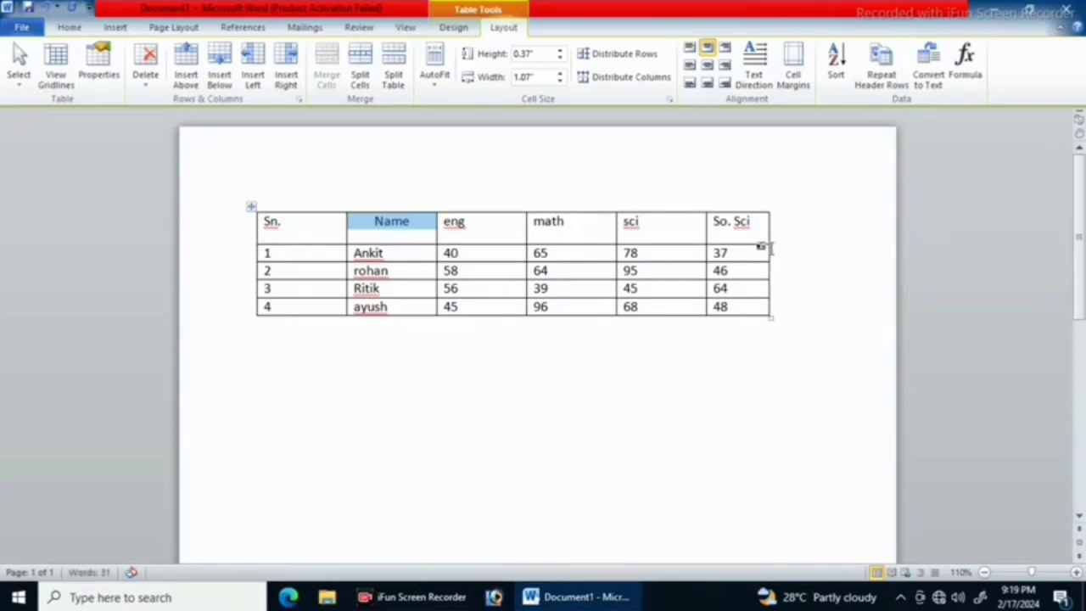
pyautogui.click(490, 240)
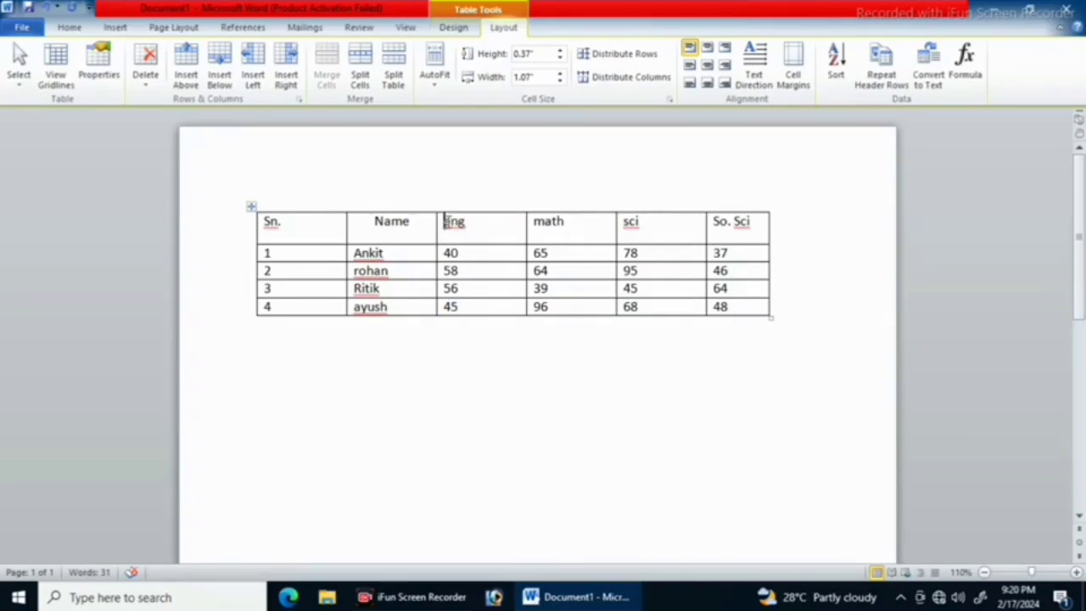
pyautogui.click(793, 72)
pyautogui.moveTo(532, 196); pyautogui.dragTo(587, 253)
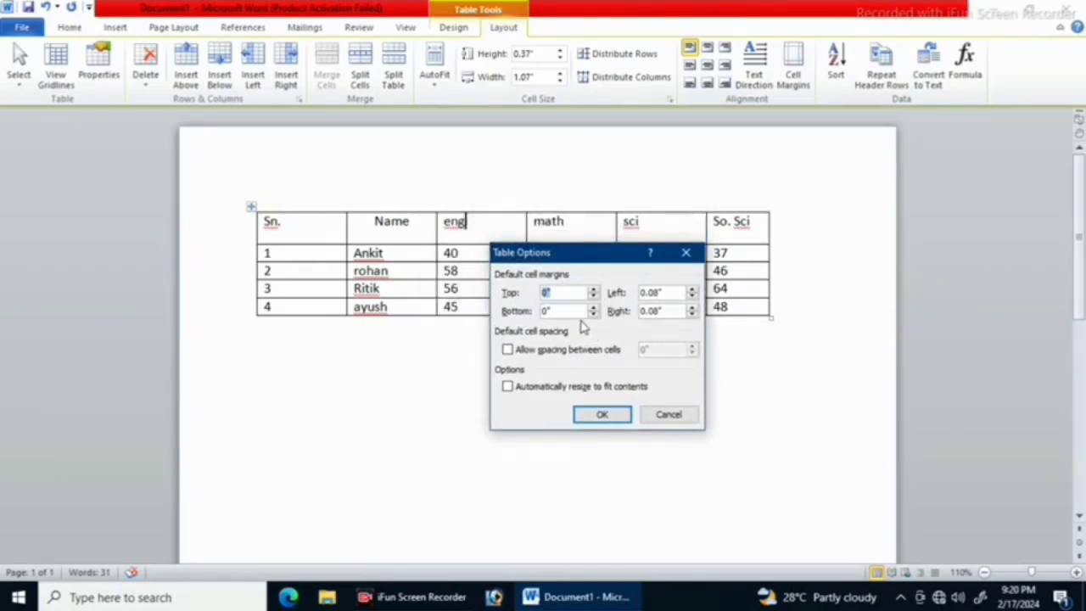
pyautogui.click(692, 296)
pyautogui.click(692, 296)
pyautogui.click(693, 297)
pyautogui.click(692, 296)
pyautogui.click(692, 296)
pyautogui.click(692, 296)
pyautogui.click(693, 296)
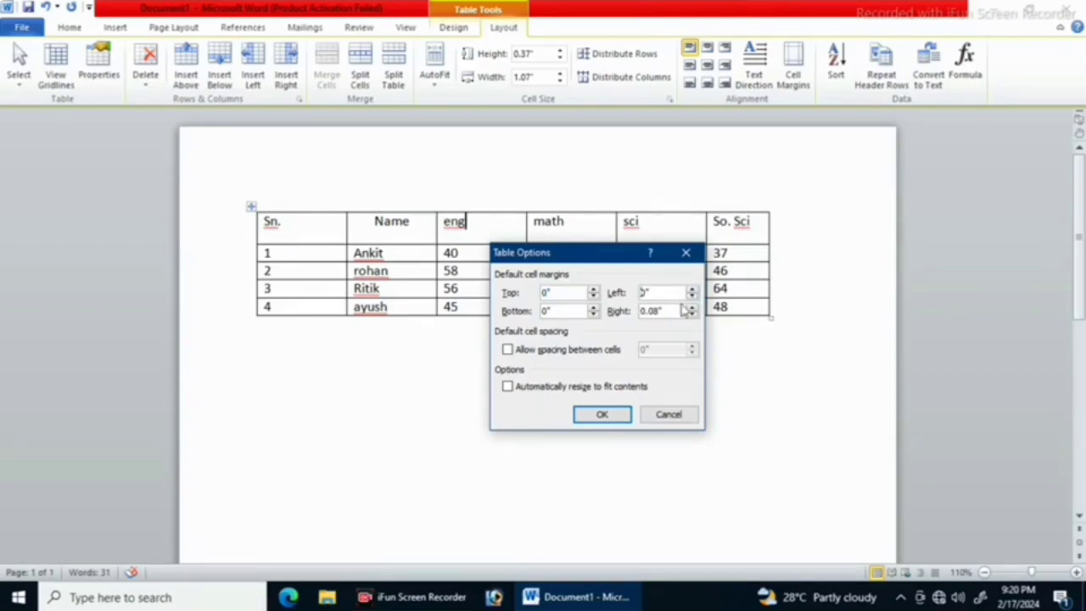
pyautogui.click(602, 415)
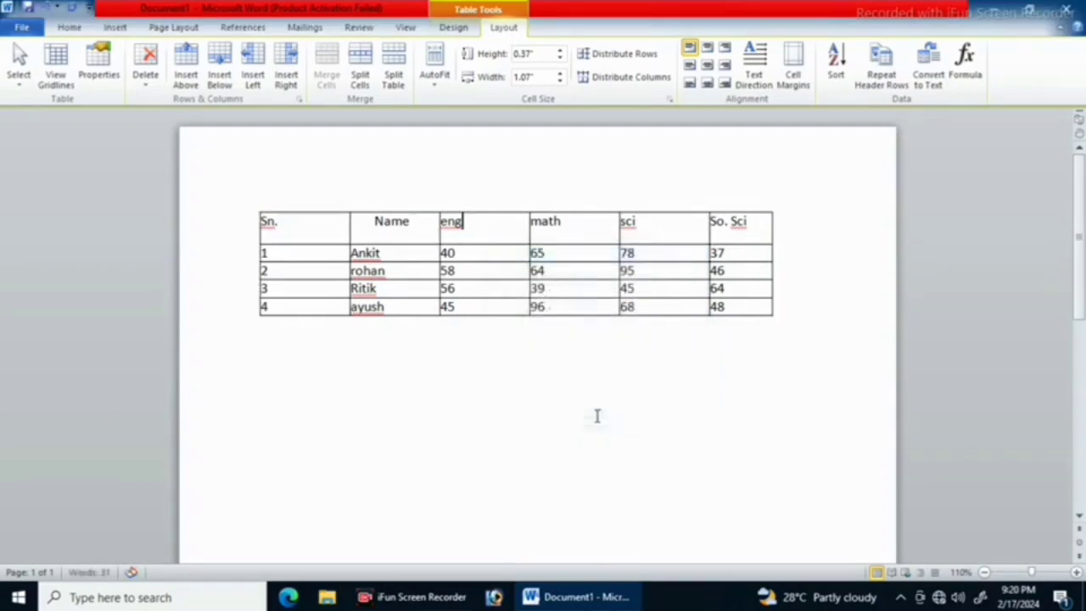
pyautogui.click(469, 225)
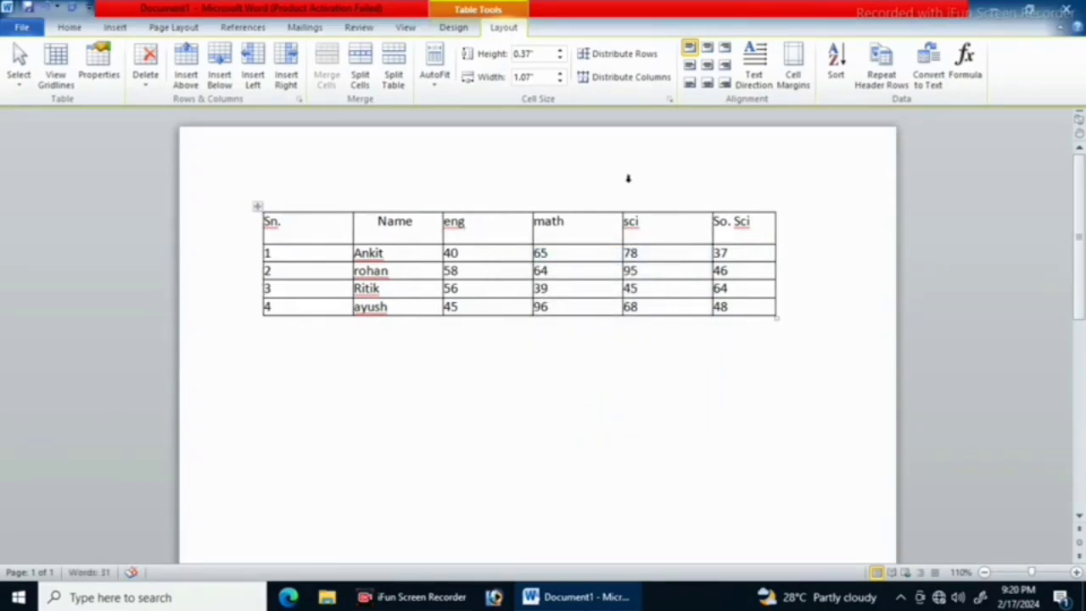
pyautogui.click(794, 69)
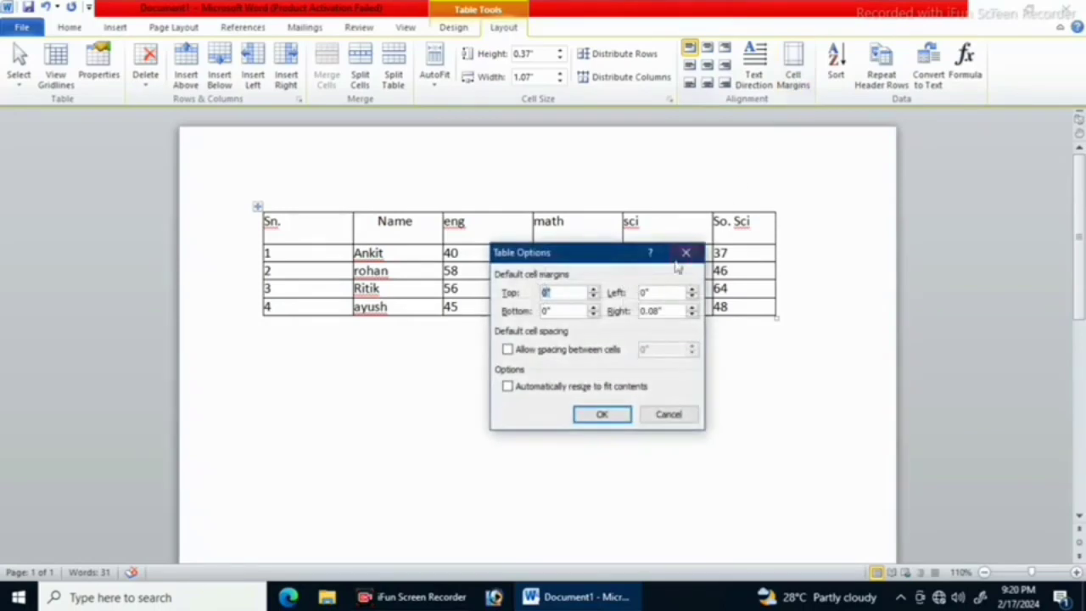
pyautogui.doubleClick(692, 288)
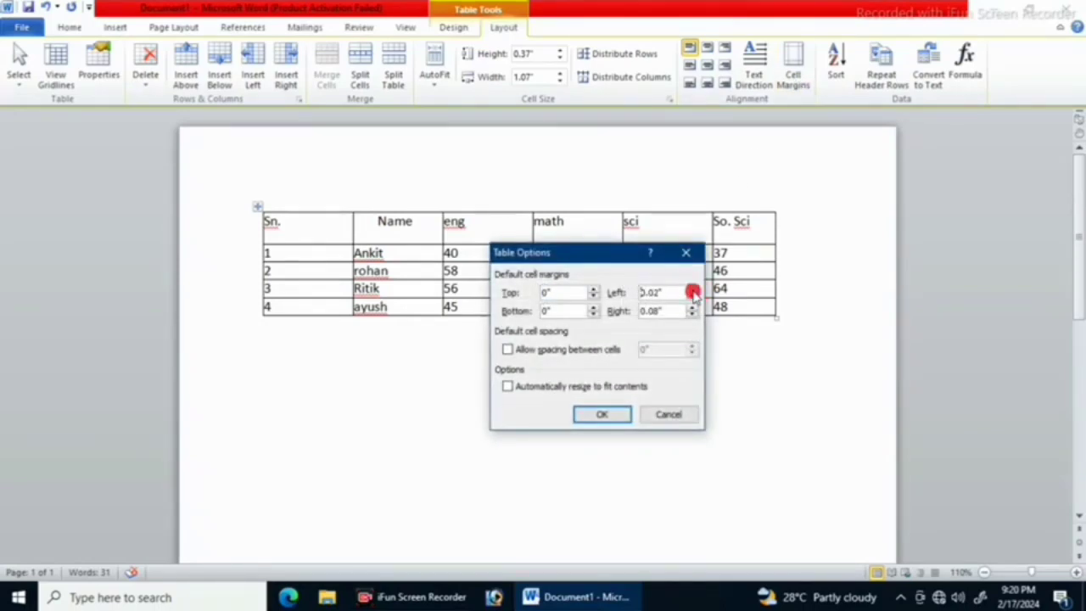
pyautogui.doubleClick(693, 289)
pyautogui.doubleClick(693, 288)
pyautogui.click(692, 288)
pyautogui.click(604, 415)
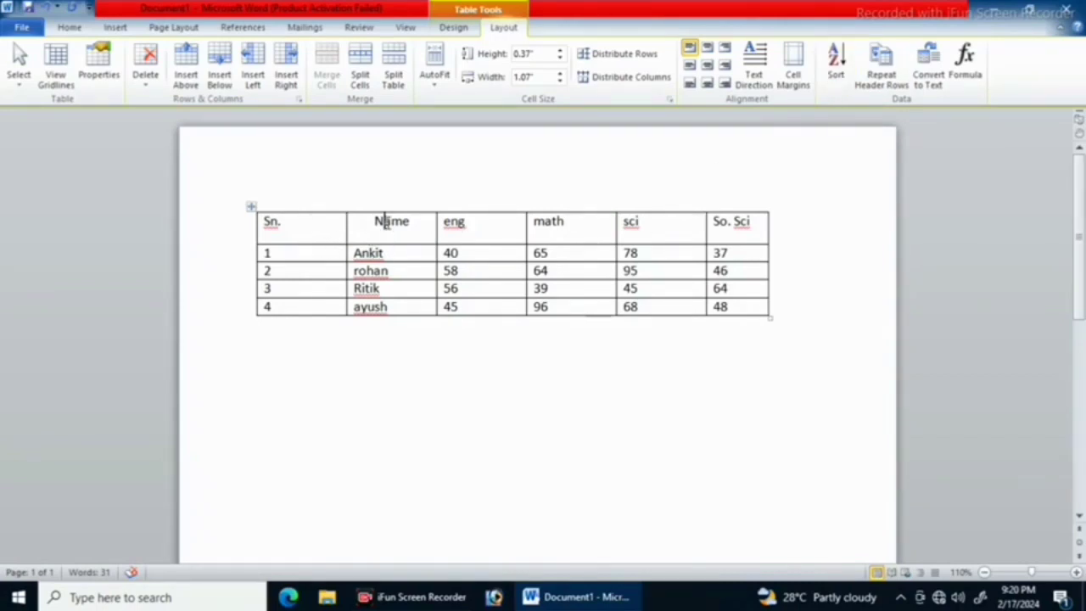
# Step: Sort the student rows by the Name column (Column 2, Text, Ascending)
pyautogui.click(383, 222)
pyautogui.moveTo(371, 251); pyautogui.dragTo(383, 310)
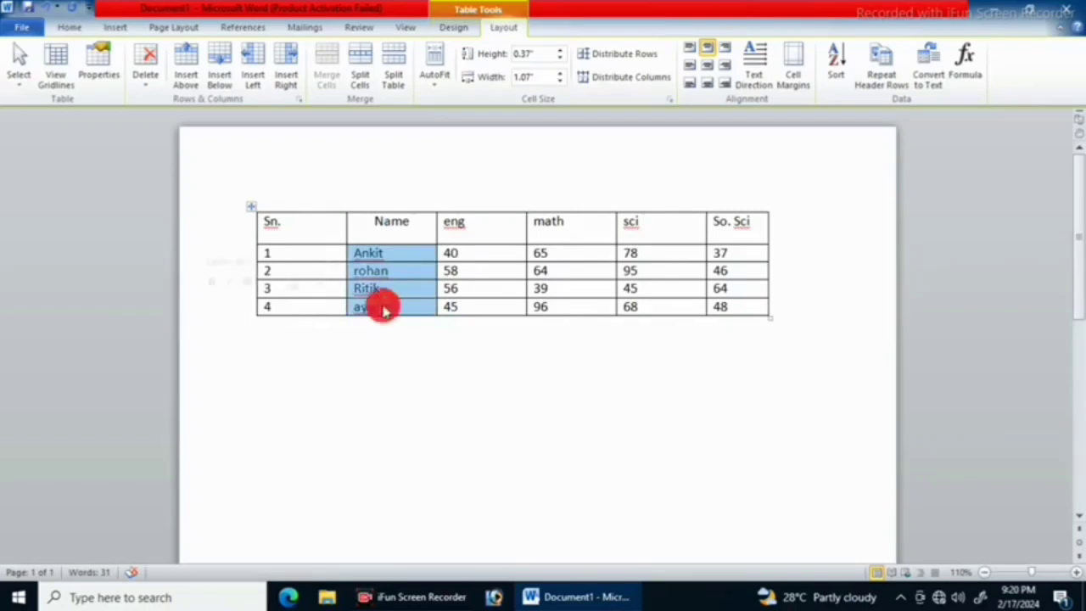
pyautogui.click(835, 66)
pyautogui.moveTo(573, 164); pyautogui.dragTo(766, 216)
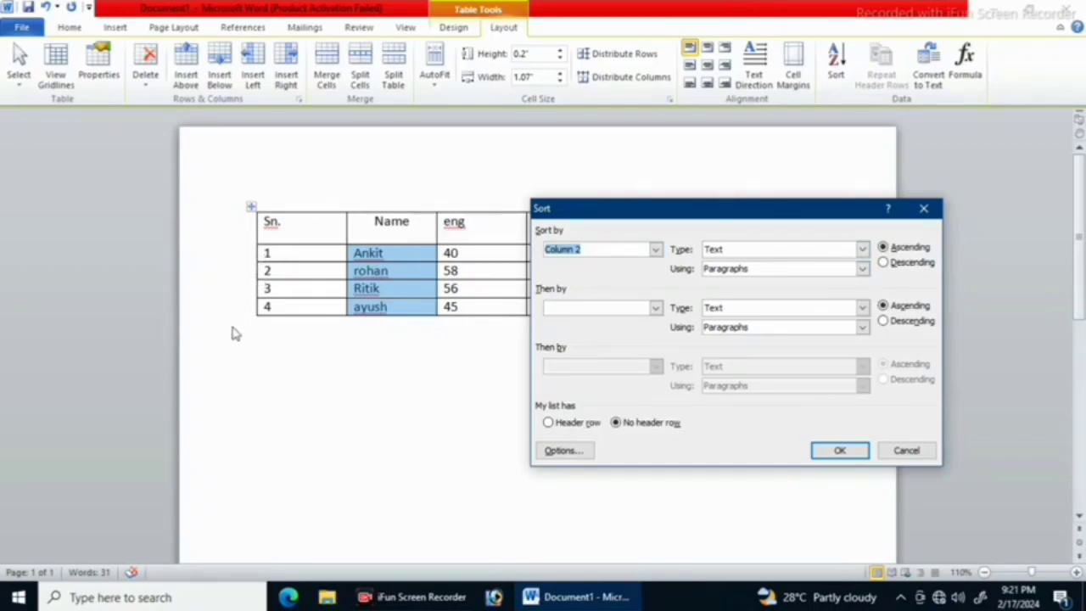
pyautogui.click(819, 451)
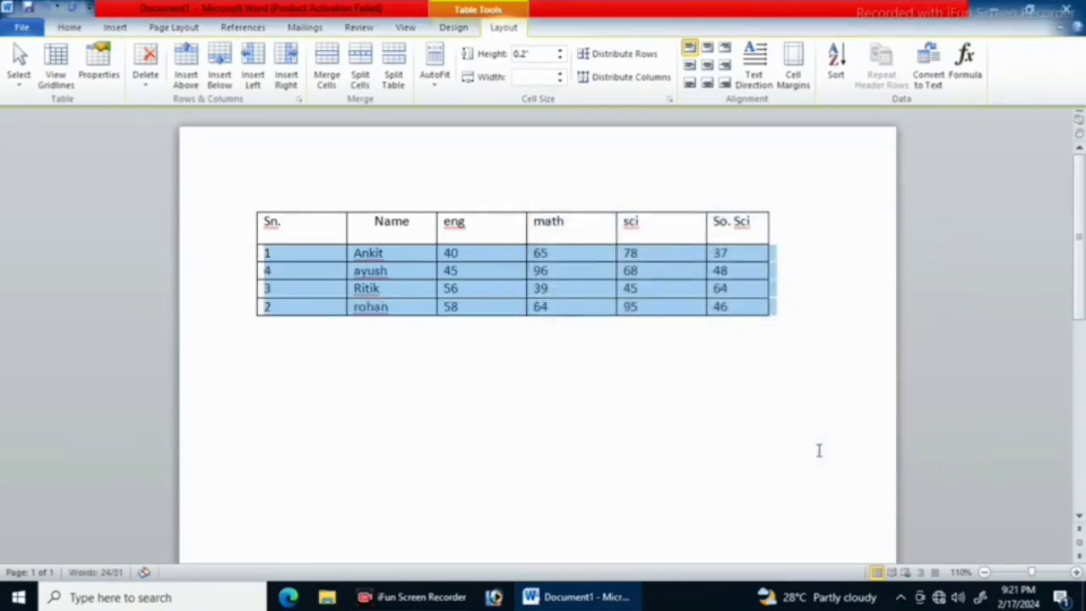
pyautogui.click(405, 331)
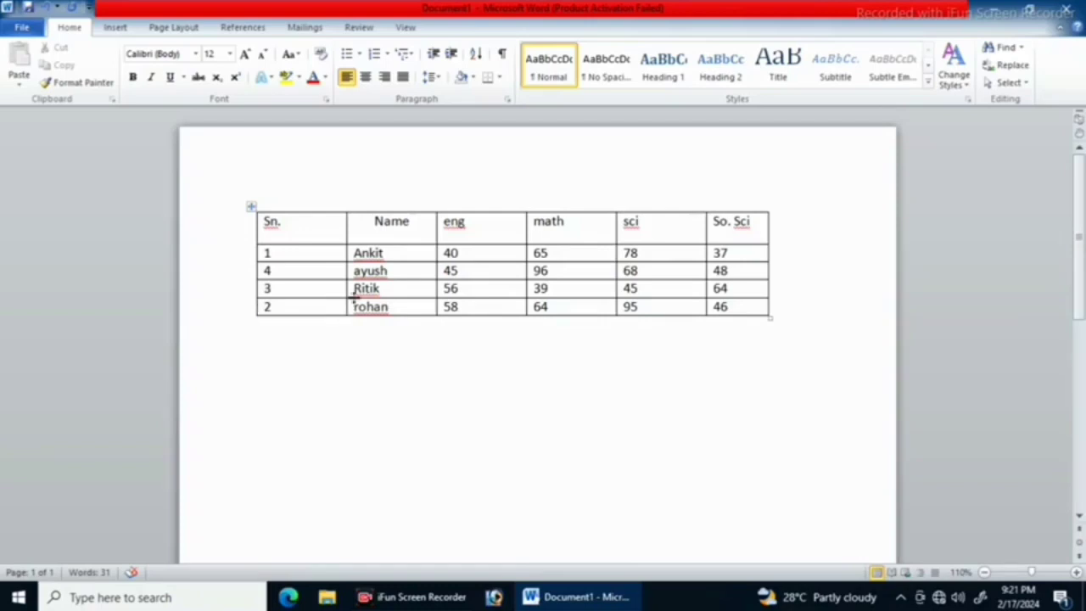
# Step: Undo the name sort with Ctrl+Z to restore the original 1–4 order
pyautogui.moveTo(617, 280)
pyautogui.hotkey('ctrl', 'z')
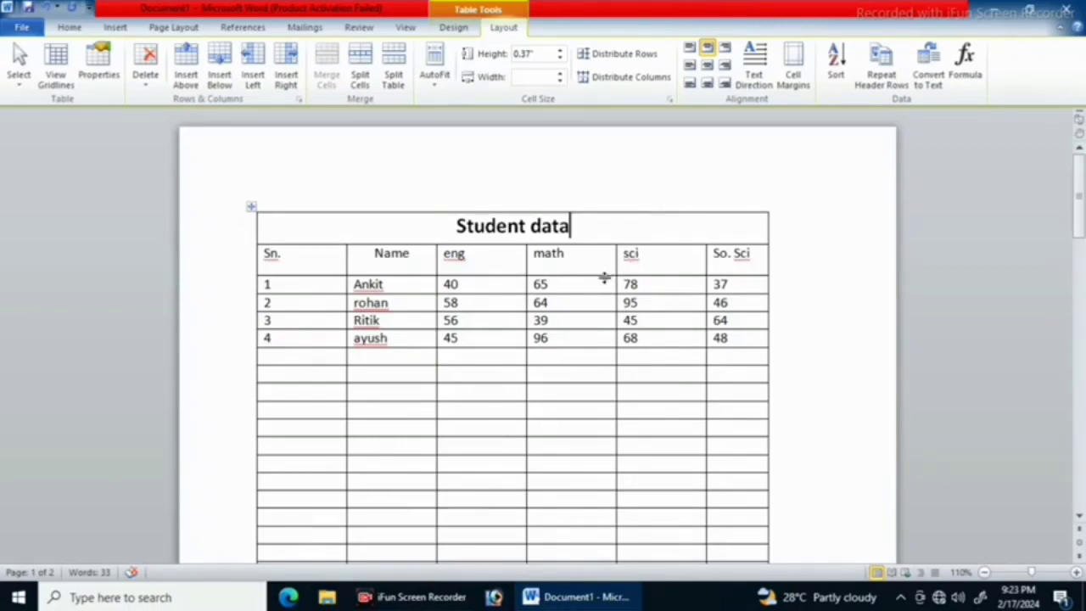
# Step: Set the Student data title row to repeat as a header row and check page two
pyautogui.click(583, 225)
pyautogui.click(888, 76)
pyautogui.scroll(-2, 752, 327)
pyautogui.scroll(-3, 751, 330)
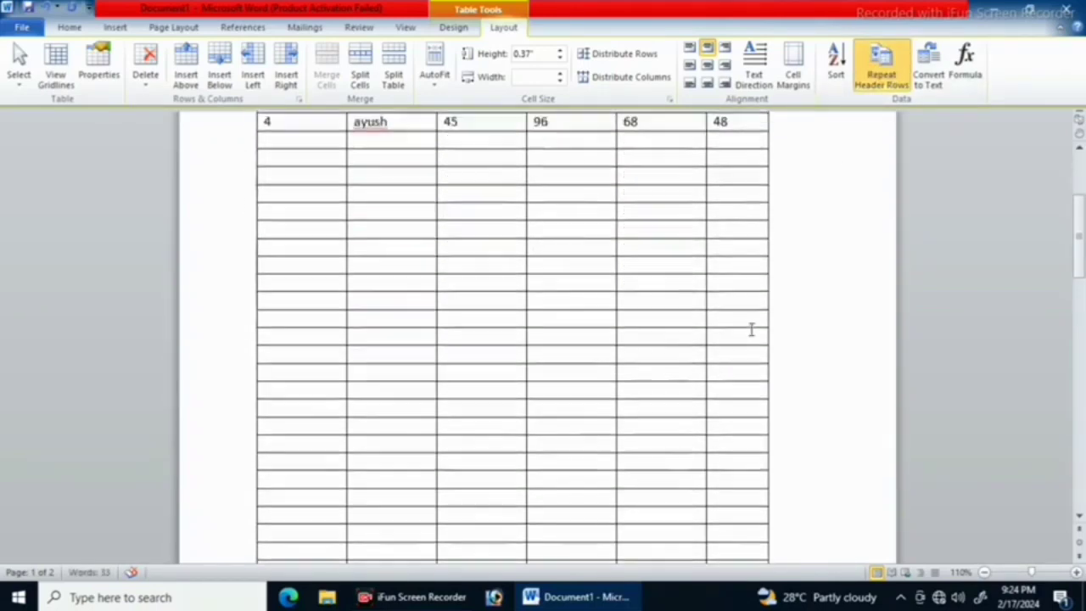
pyautogui.scroll(-3, 751, 330)
pyautogui.scroll(-3, 751, 330)
pyautogui.scroll(-4, 751, 330)
pyautogui.scroll(-3, 751, 330)
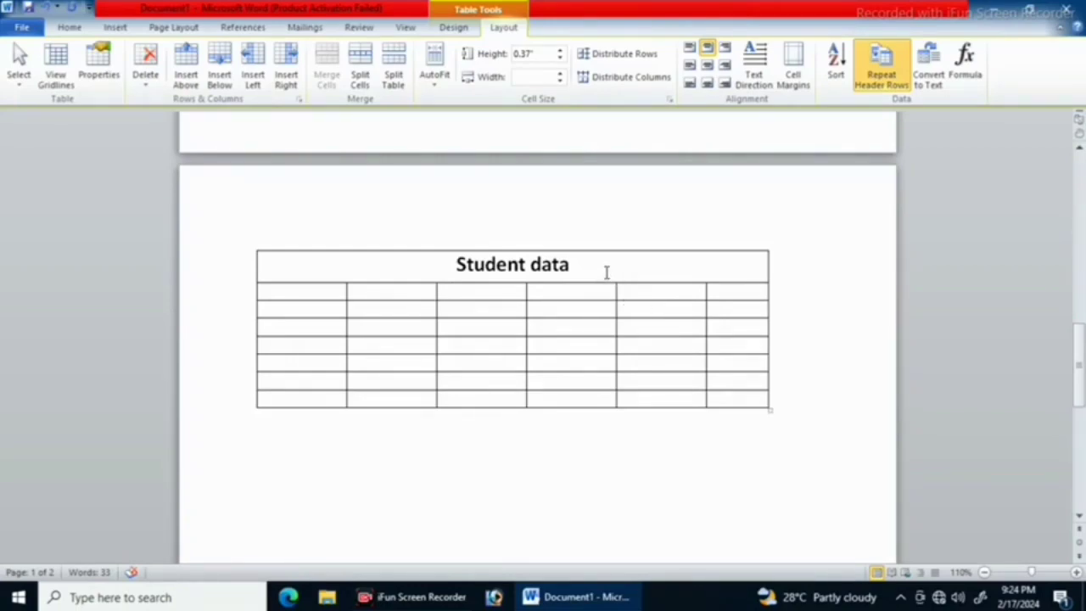
# Step: Include the column header row in the repeating header and confirm both appear atop page two
pyautogui.click(598, 288)
pyautogui.scroll(-5, 593, 297)
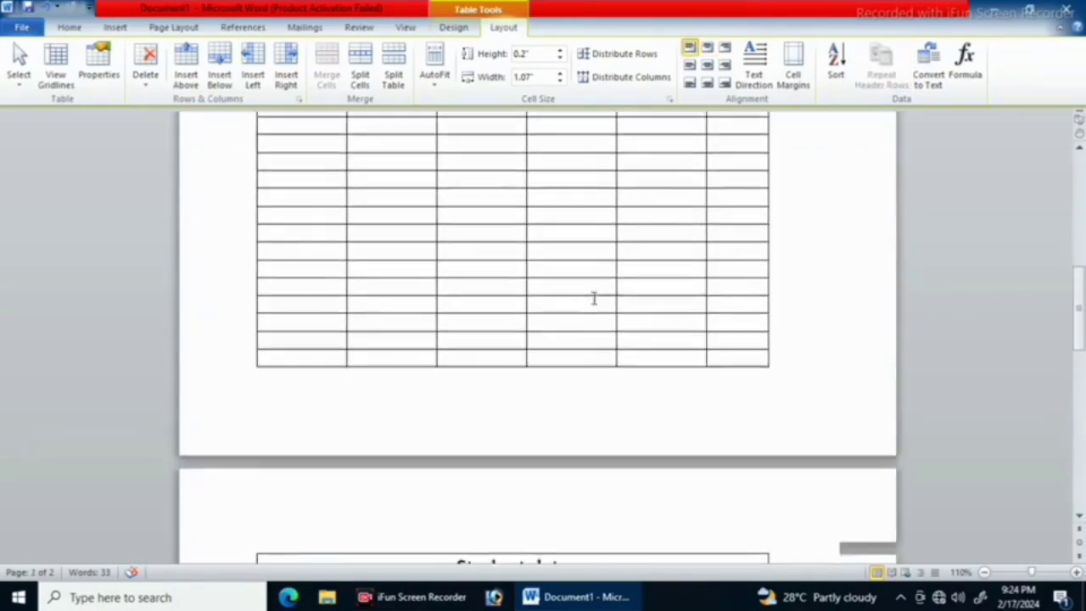
pyautogui.scroll(-5, 592, 297)
pyautogui.scroll(2, 592, 297)
pyautogui.click(594, 268)
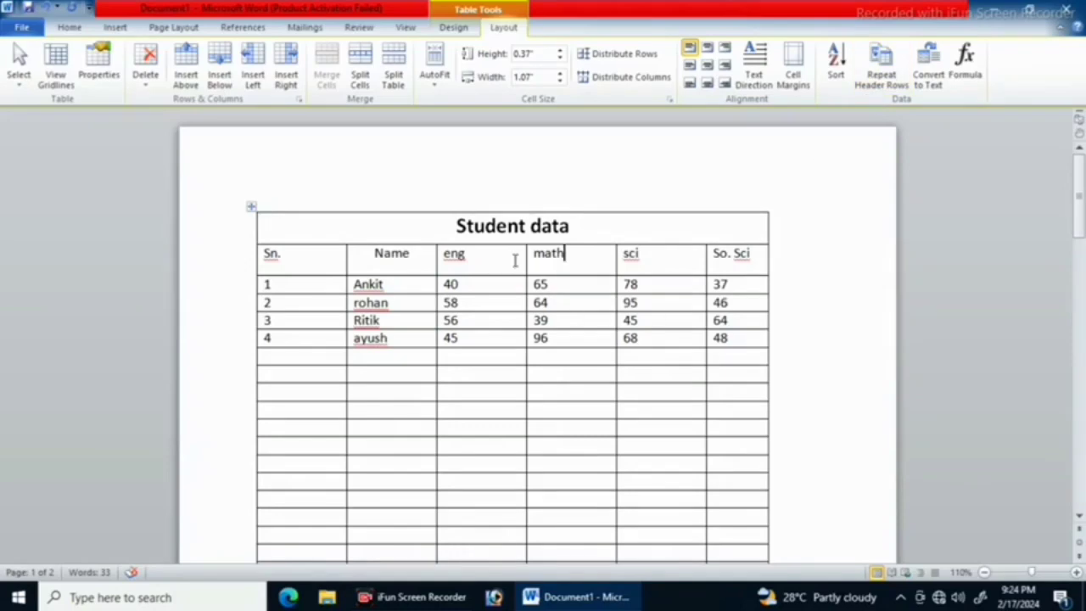
pyautogui.click(880, 67)
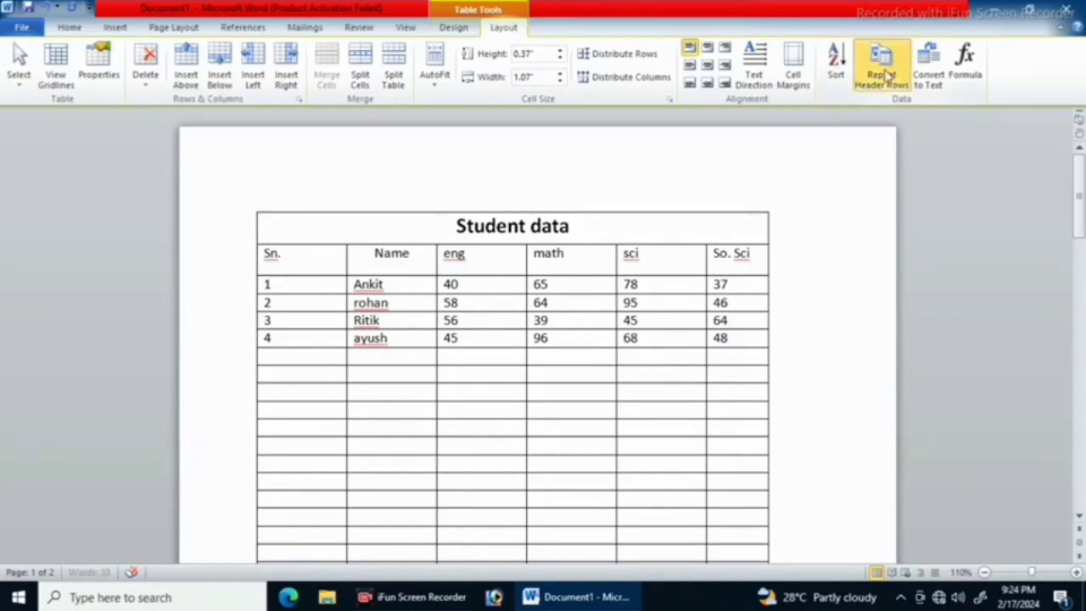
pyautogui.scroll(-5, 703, 319)
pyautogui.scroll(-5, 704, 319)
pyautogui.scroll(-5, 704, 319)
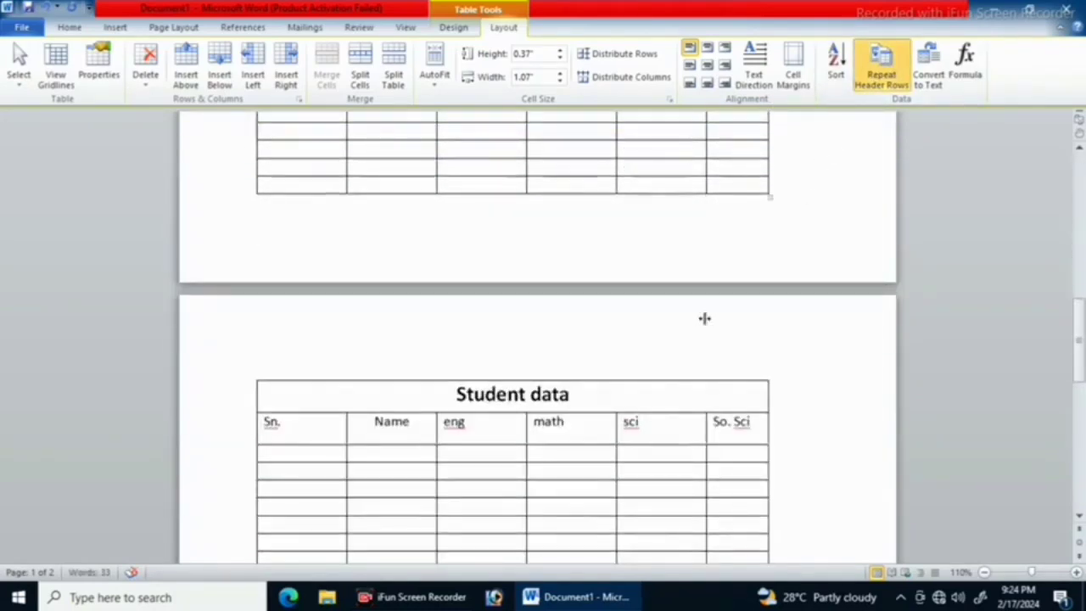
pyautogui.scroll(-4, 678, 321)
pyautogui.click(392, 295)
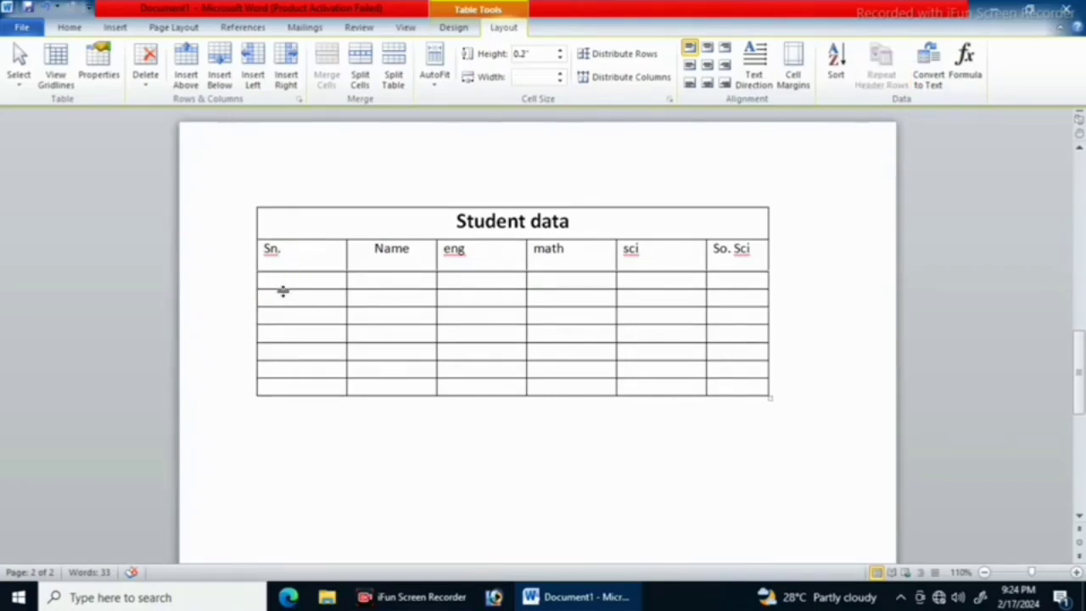
pyautogui.click(292, 282)
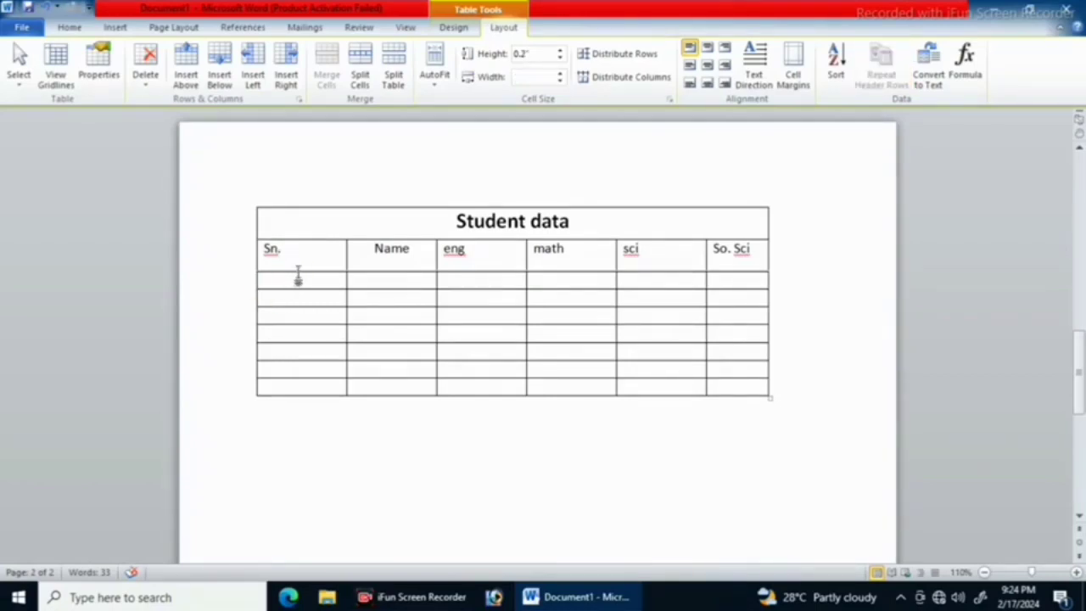